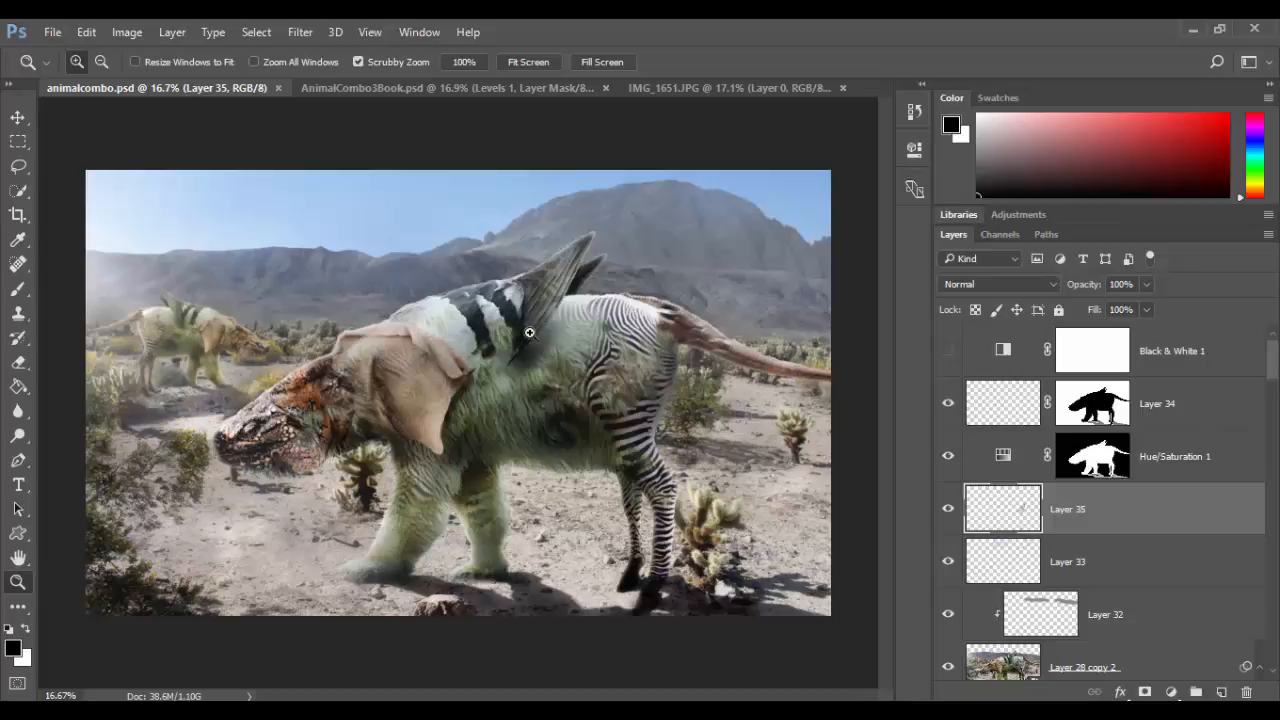
Switch to AnimalCombo3Book.psd and examine the gorilla cutout's masked edges down to its hands.
left_click(418, 89)
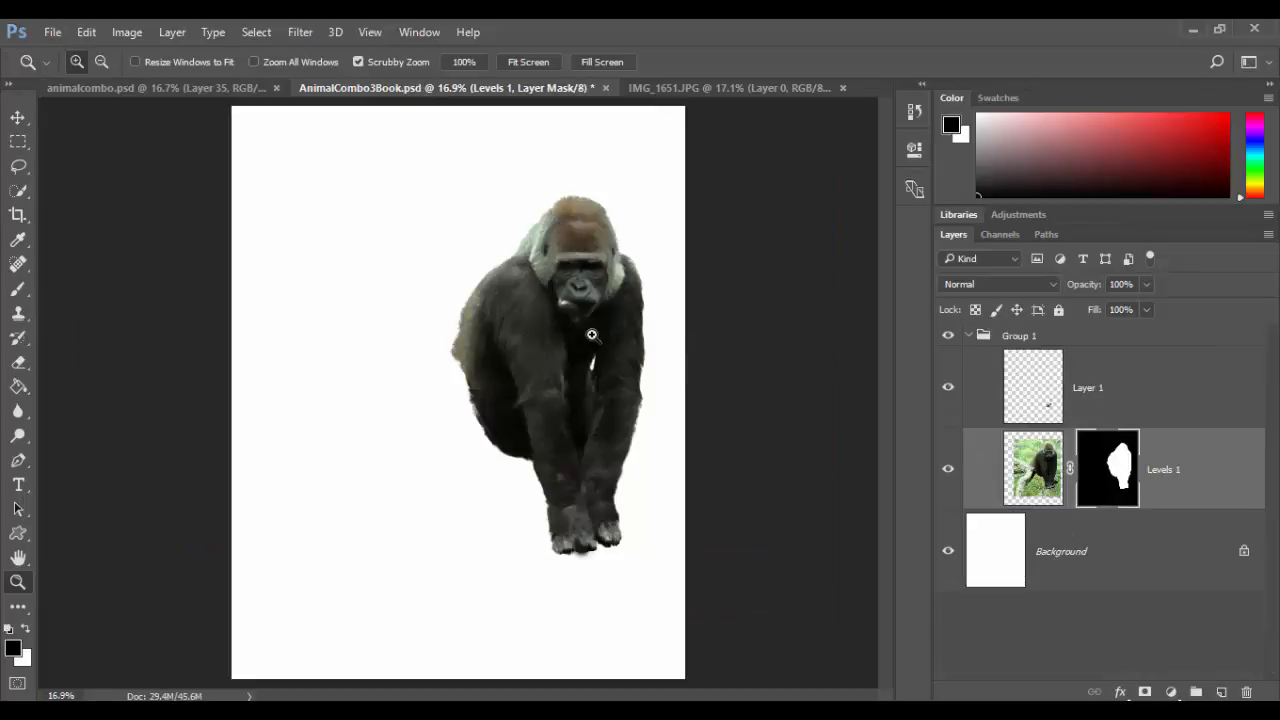
left_click_drag(600, 337, 692, 381)
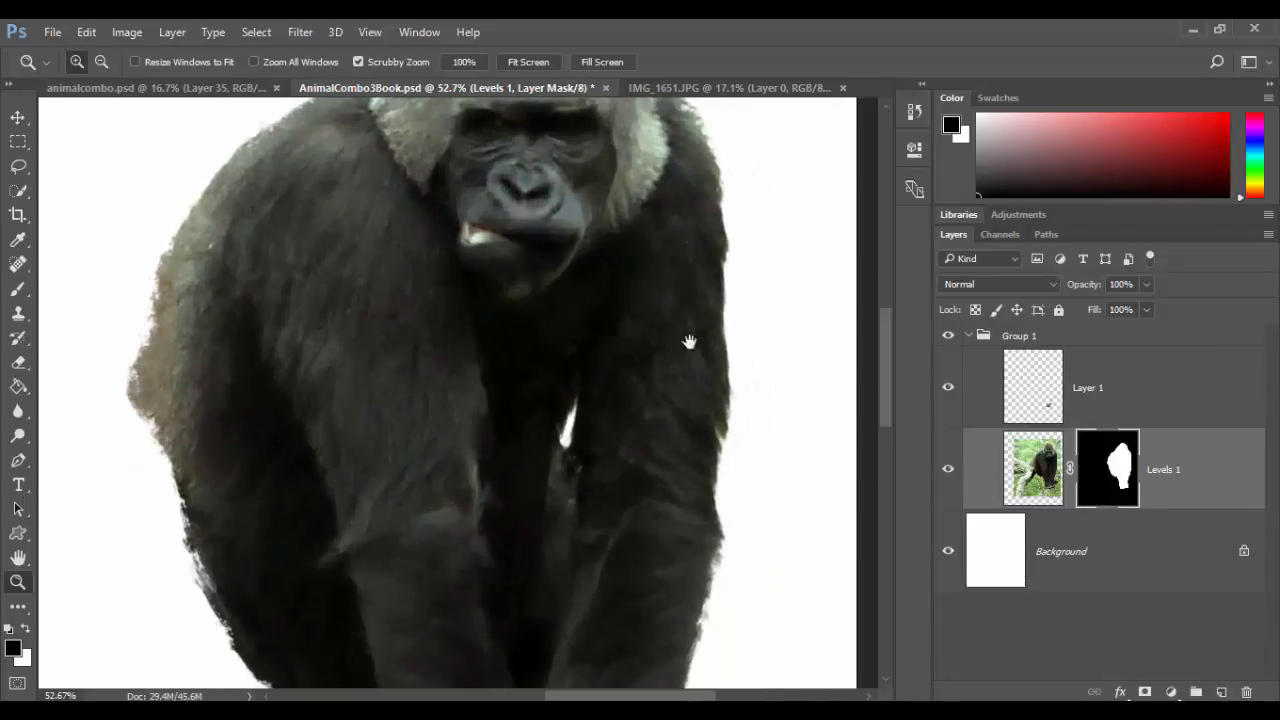
left_click_drag(690, 330, 615, 168)
left_click_drag(591, 487, 608, 271)
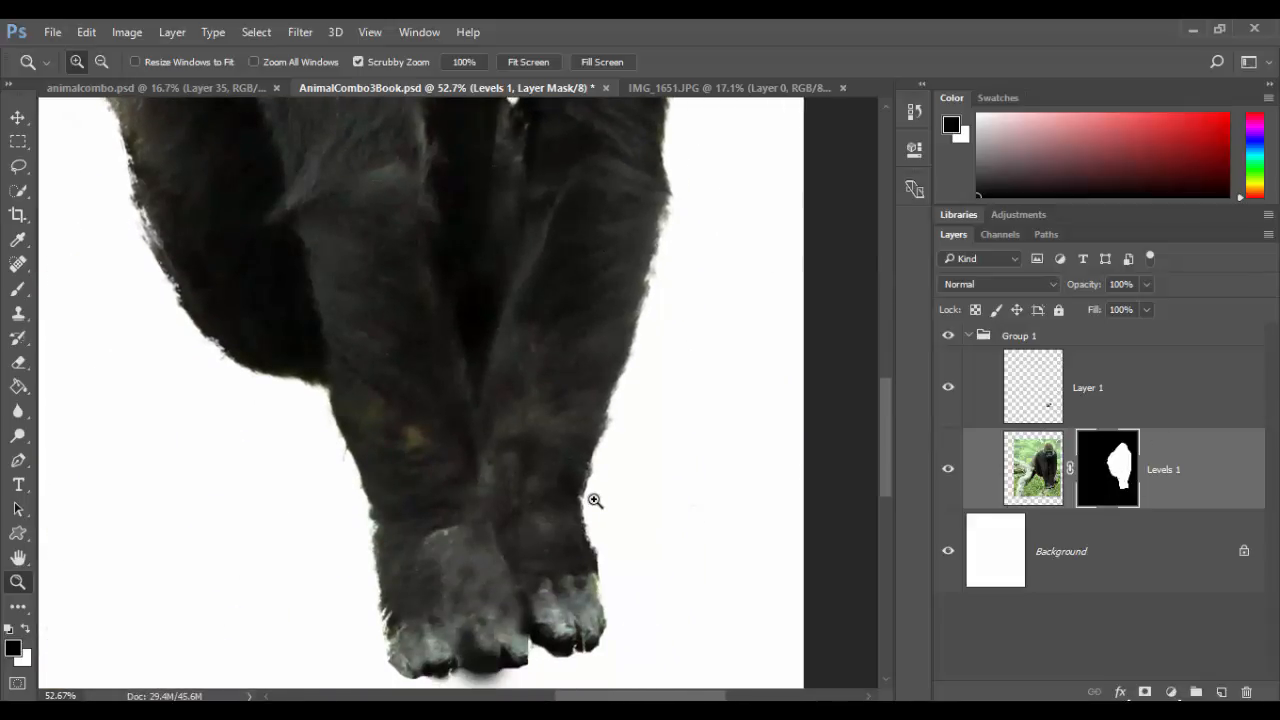
Activate the Brush tool and review its available brush tips and the Scattering options, leaving Scattering off.
key("b")
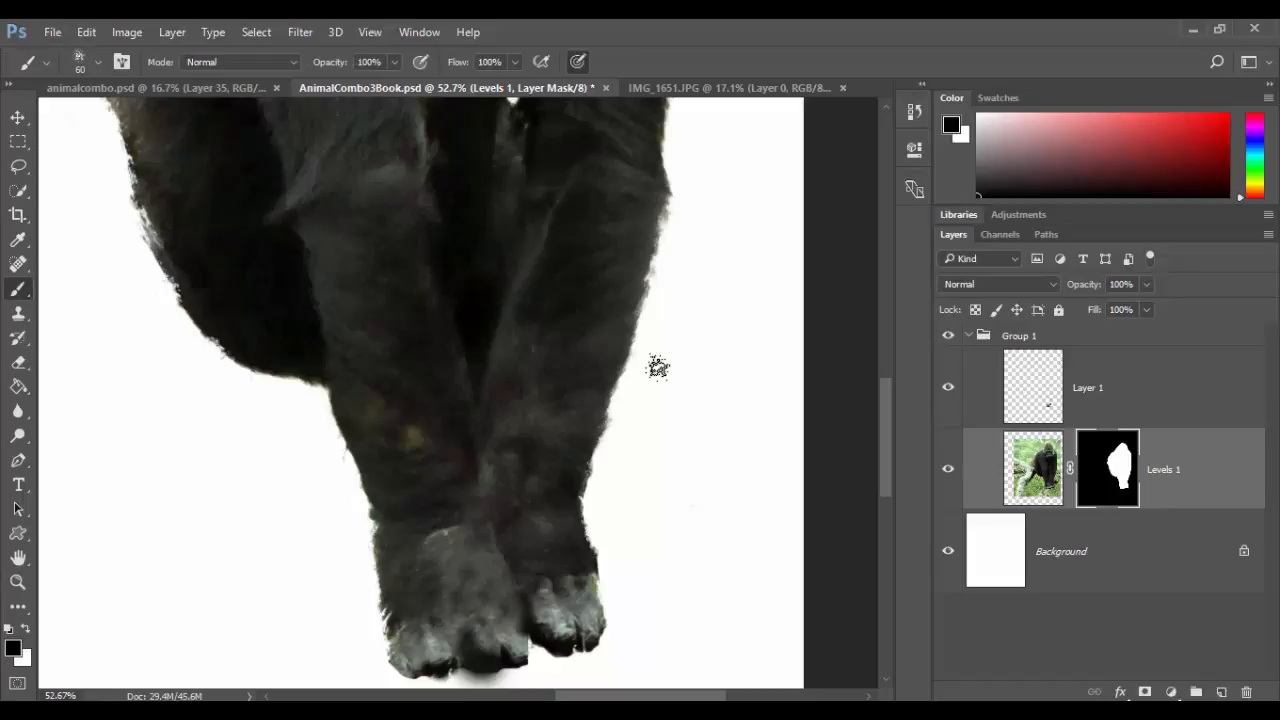
right_click(657, 367)
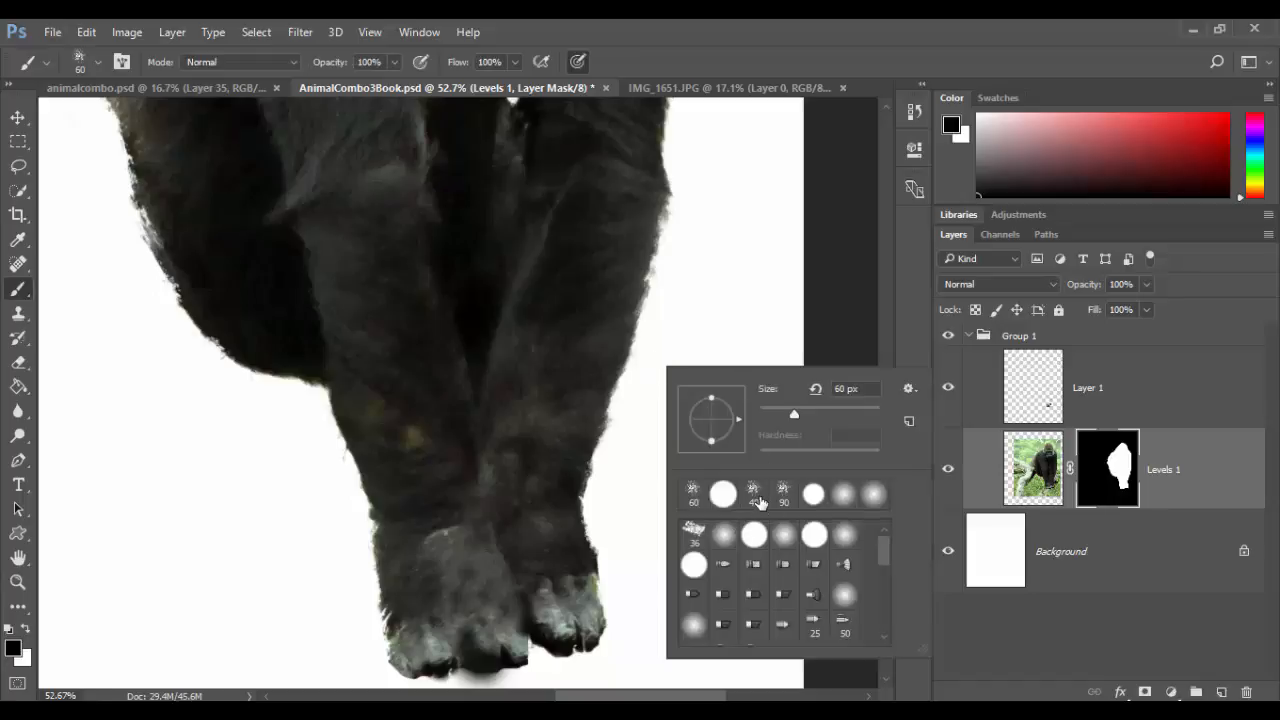
left_click(840, 289)
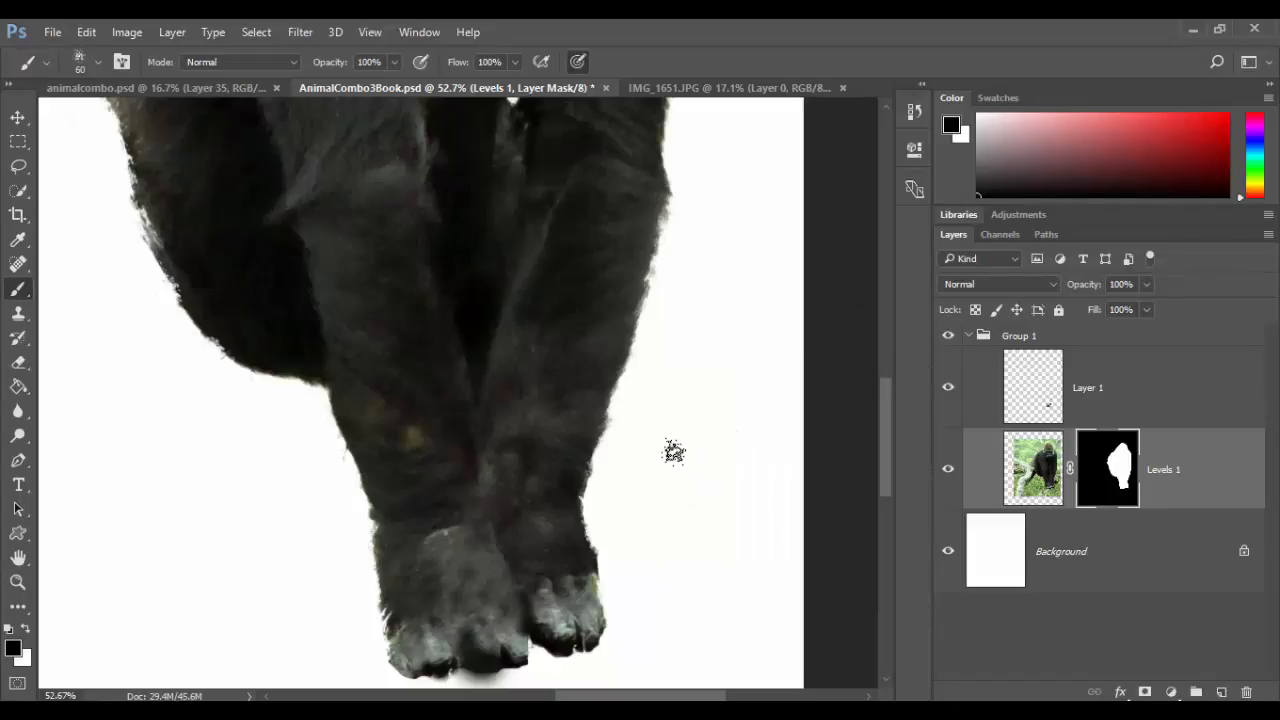
left_click(416, 32)
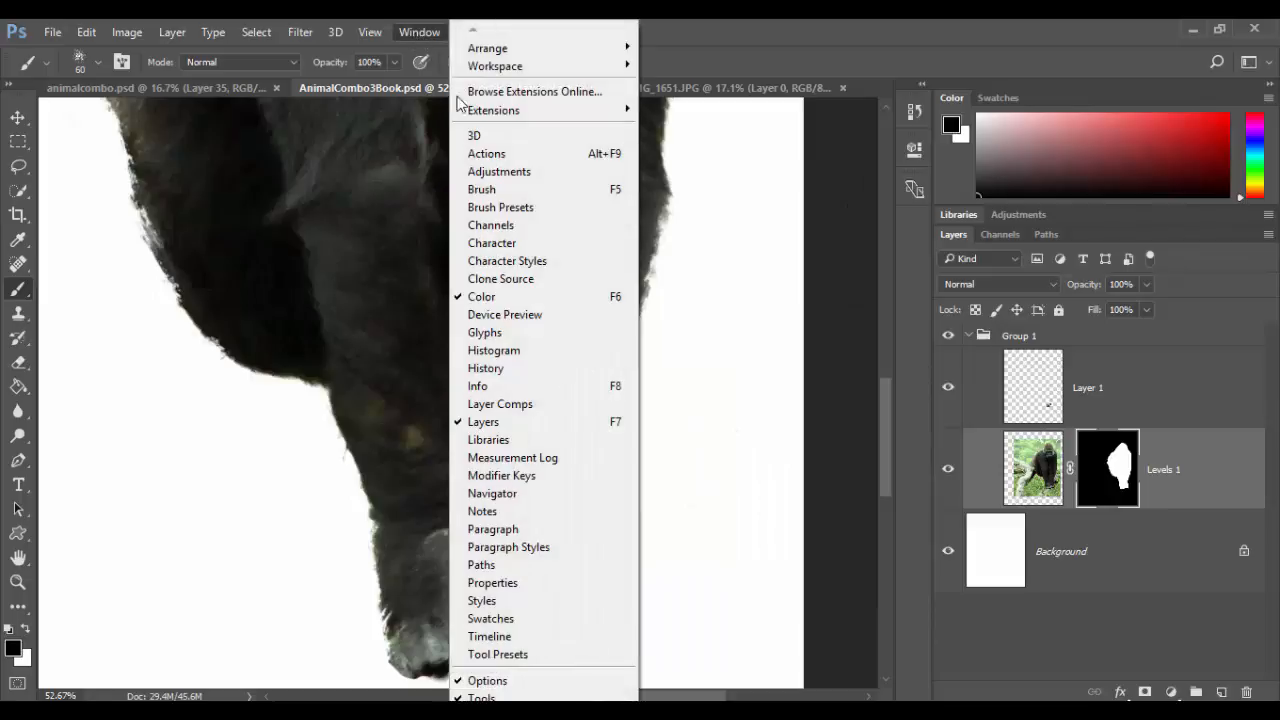
left_click(529, 202)
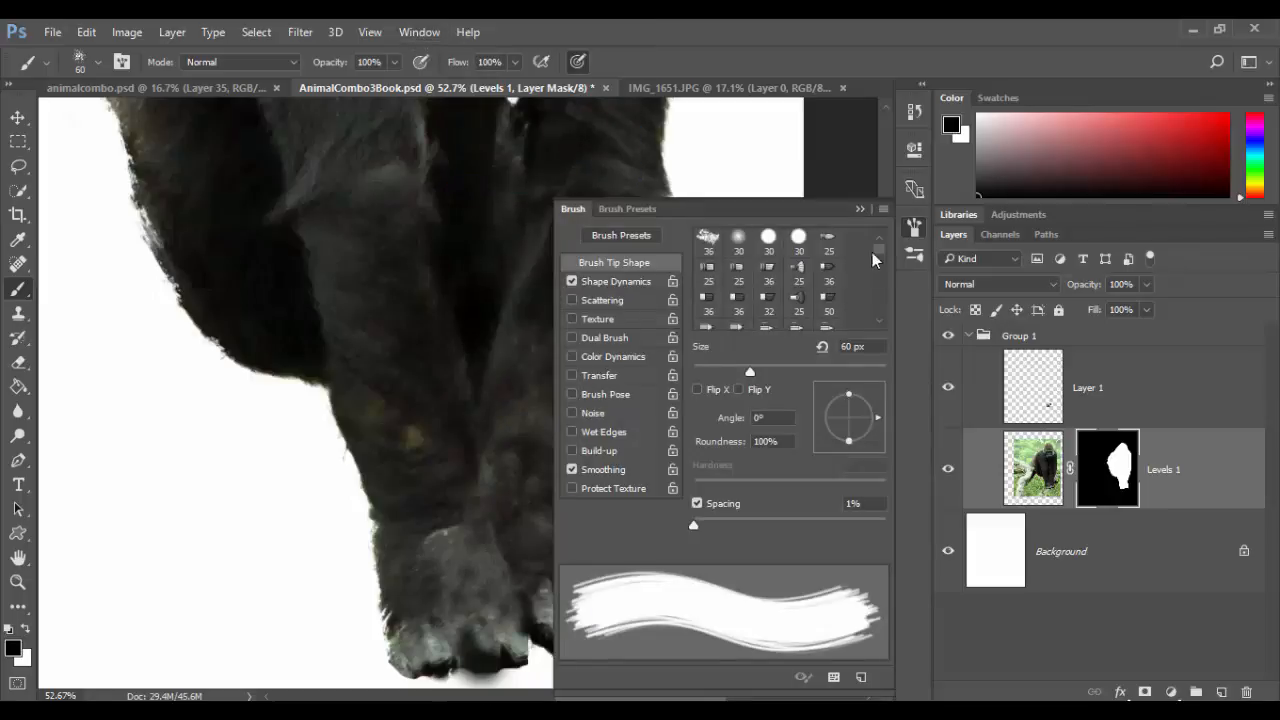
left_click(592, 303)
left_click(573, 300)
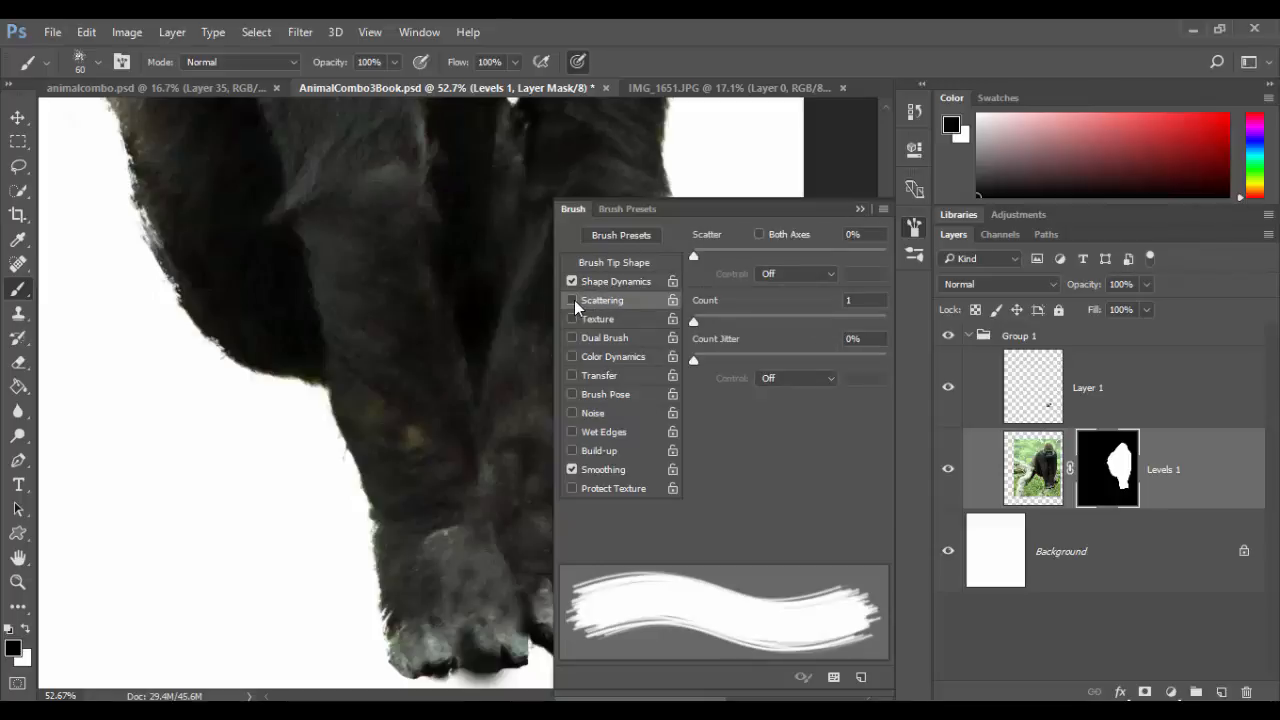
left_click(861, 208)
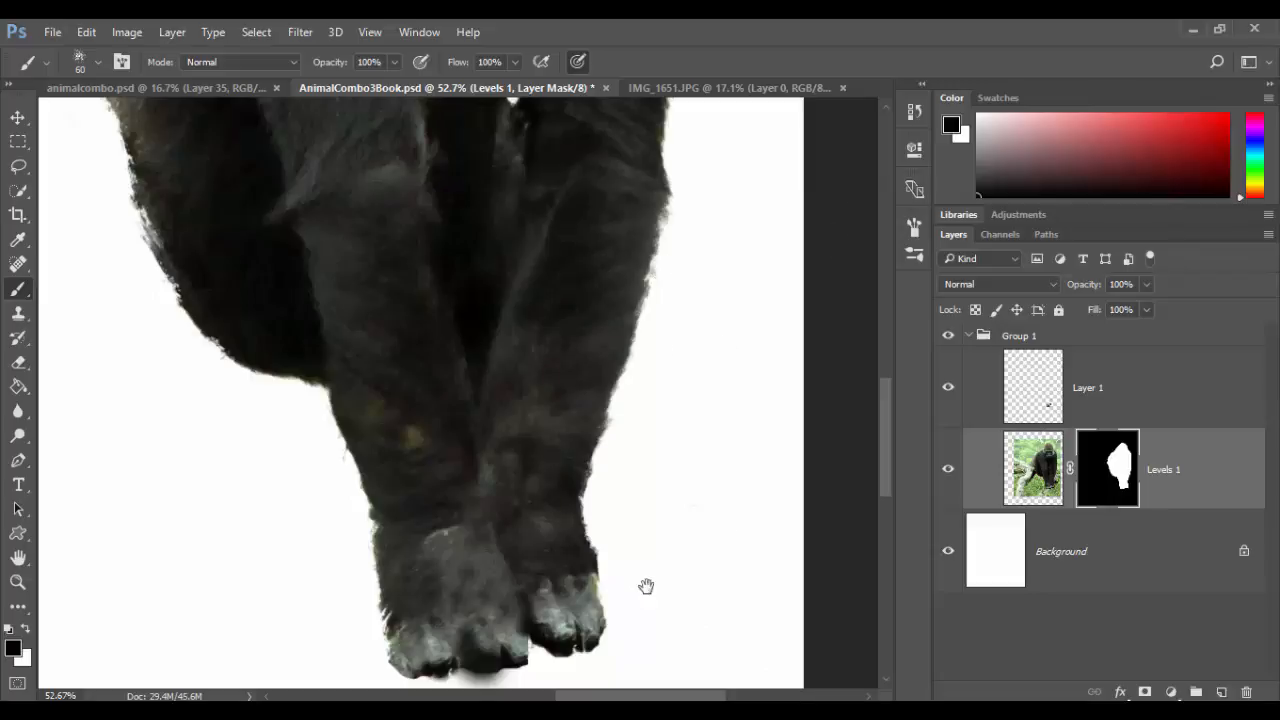
left_click_drag(646, 586, 640, 434)
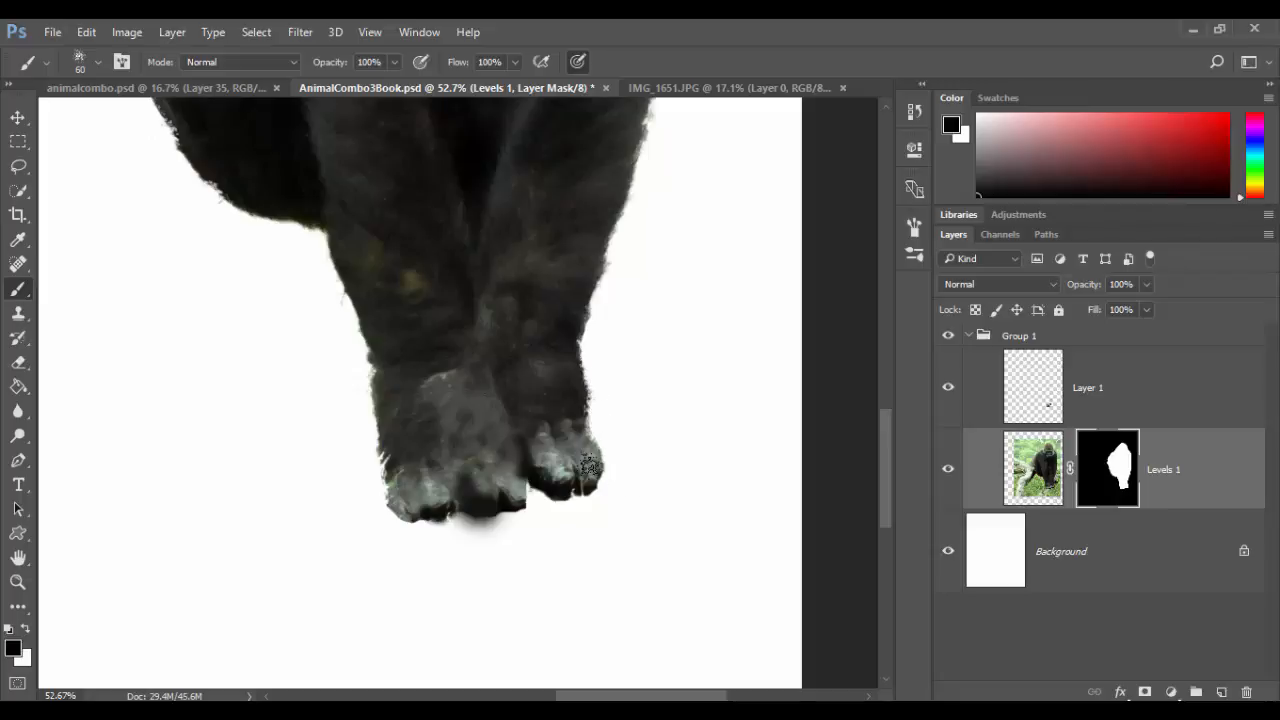
key("x")
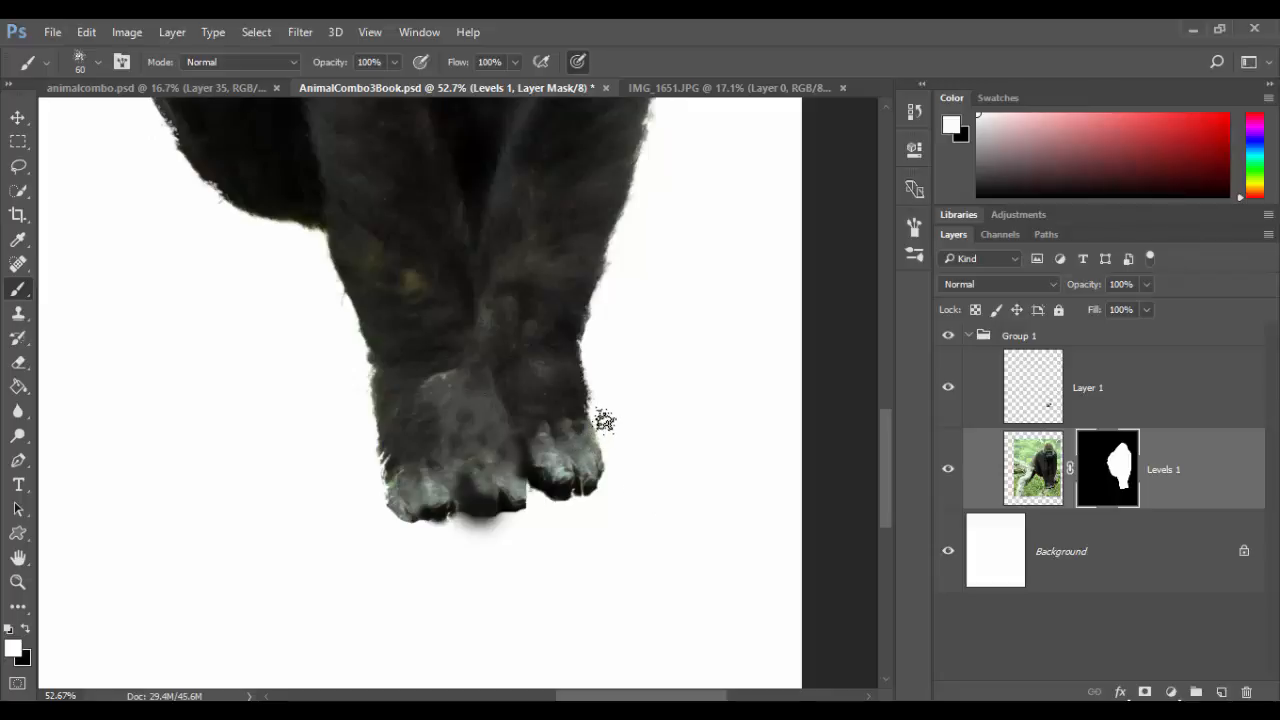
key("x")
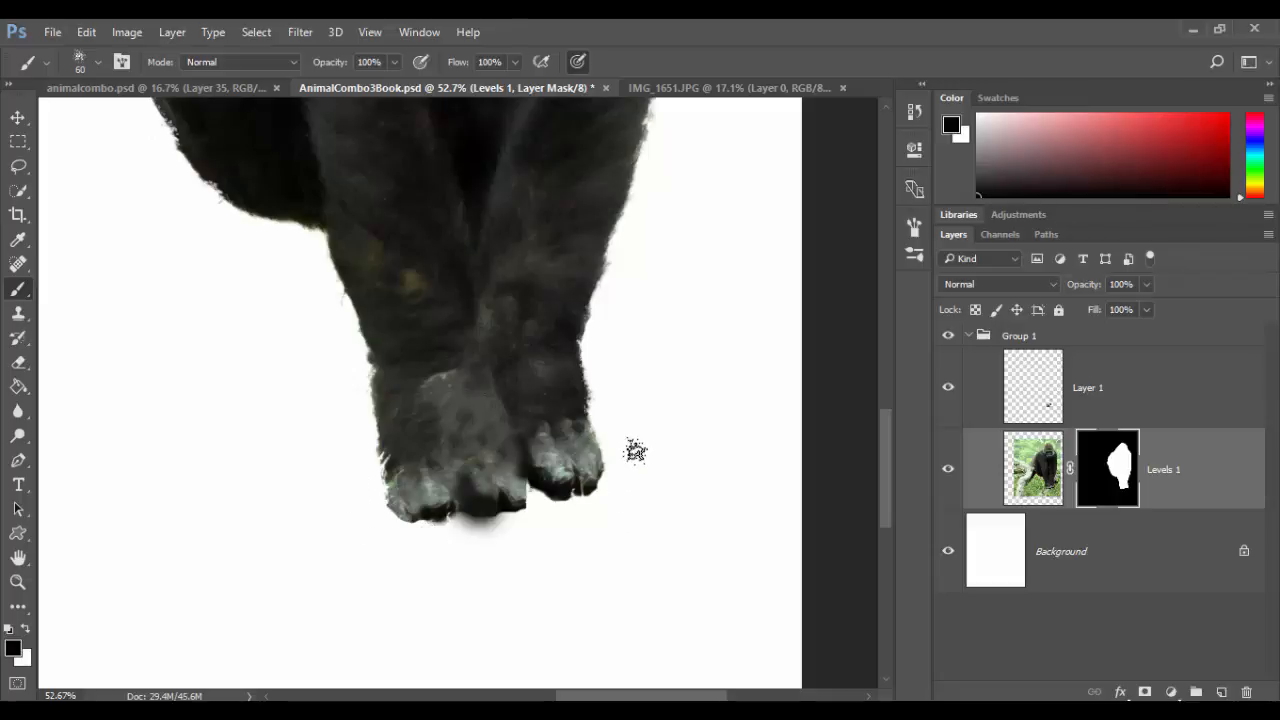
left_click_drag(635, 464, 622, 520)
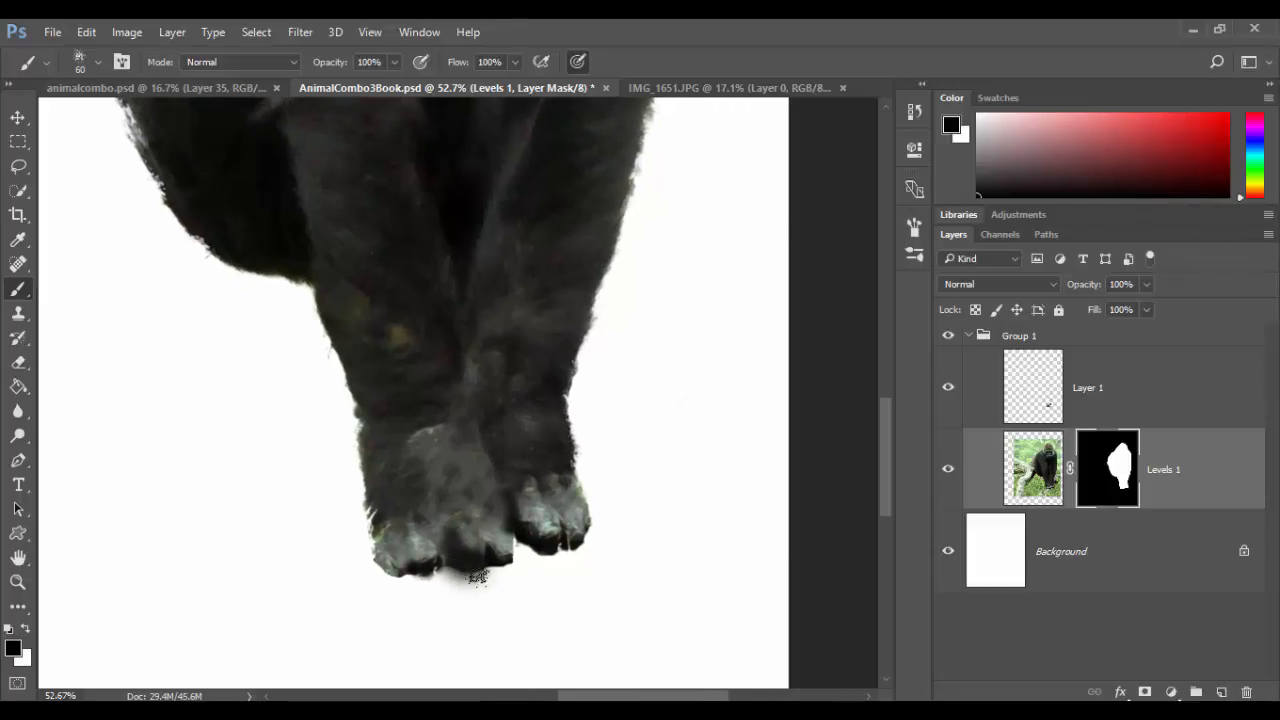
Check Layer 1 by toggling its visibility, and clip it to the Levels 1 layer below with a clipping mask.
left_click(948, 388)
left_click(953, 391)
left_click_drag(1198, 426, 1196, 421)
left_click(1198, 421, "alt")
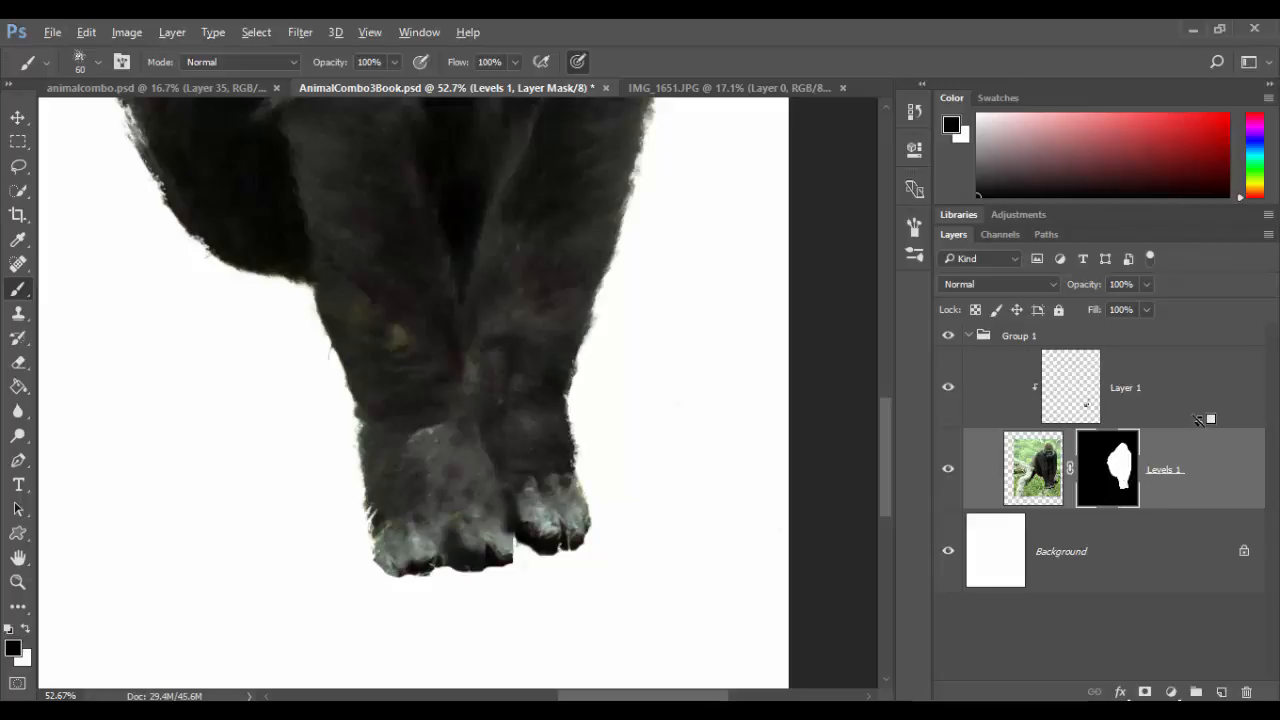
left_click(1200, 420, "alt")
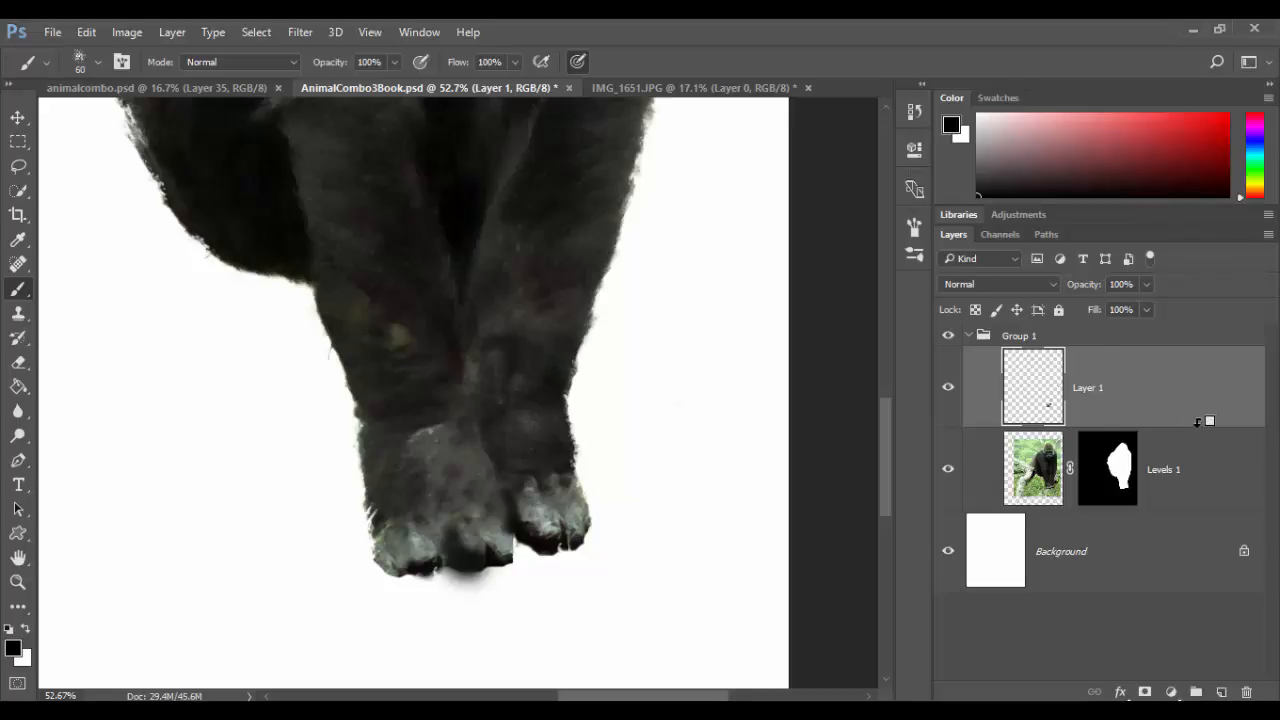
left_click(1199, 421, "alt")
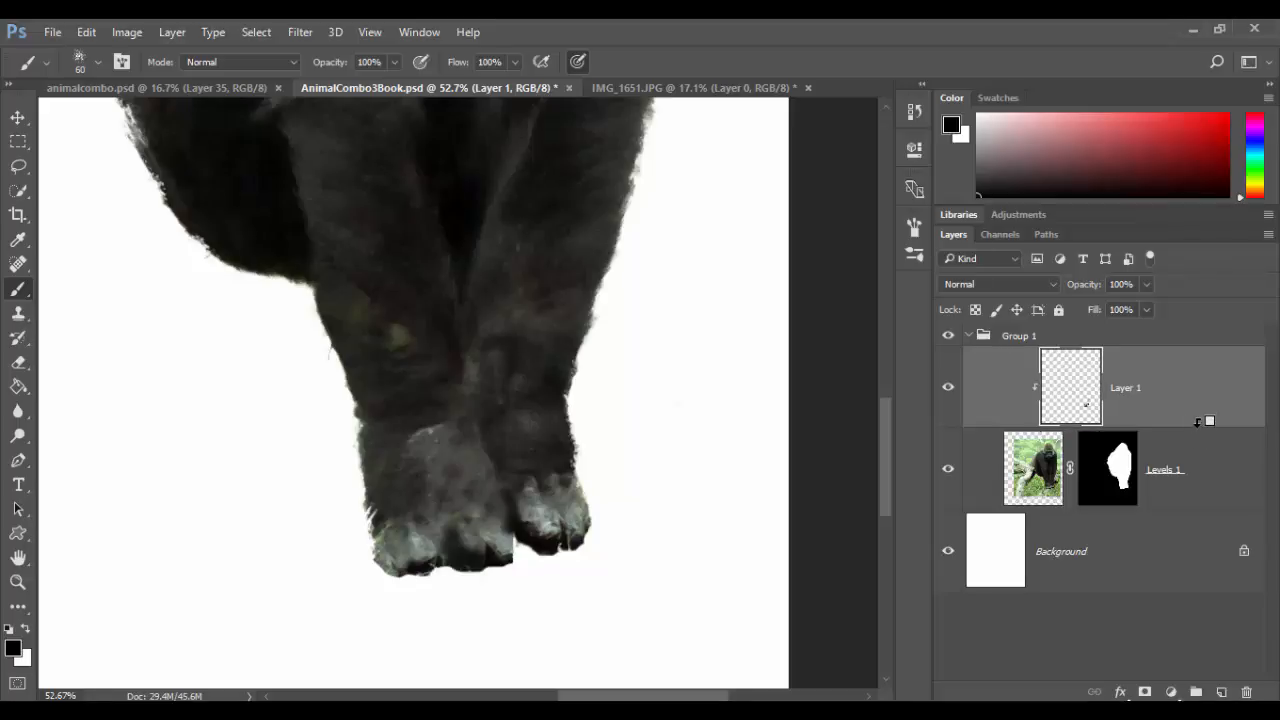
Collapse Group 1 in the layer stack.
left_click(972, 340)
left_click(969, 338)
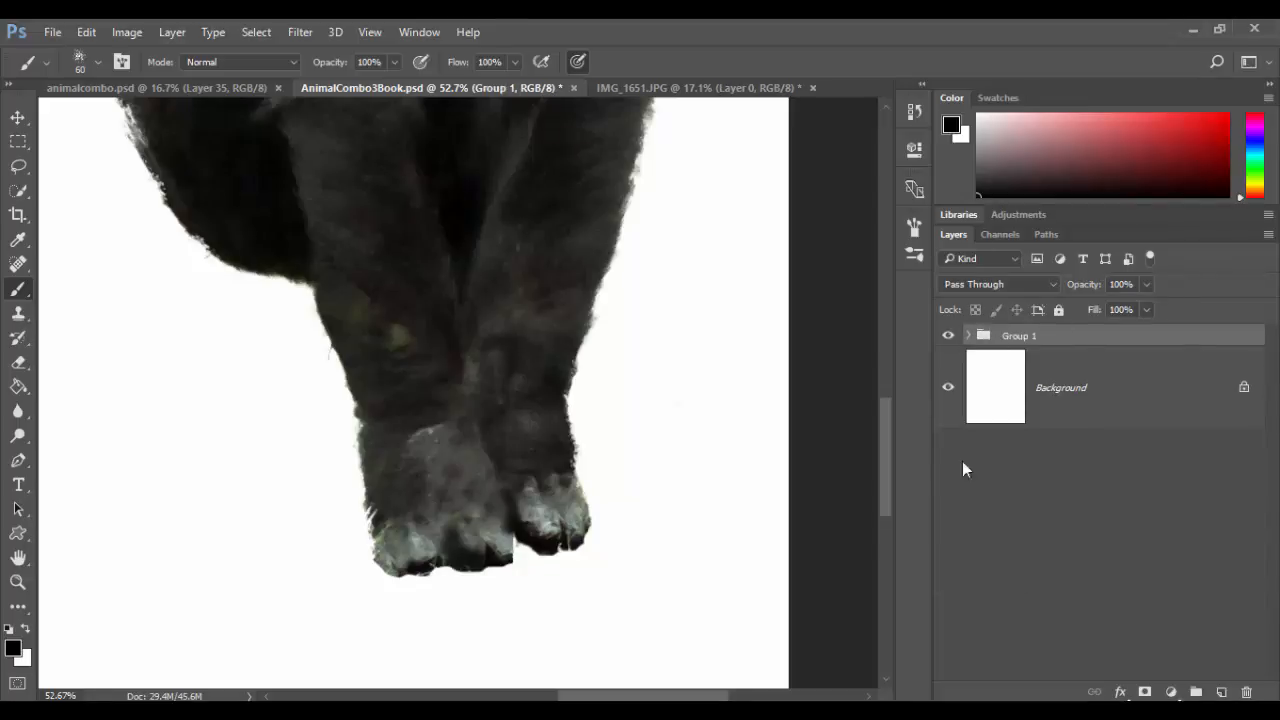
key("z")
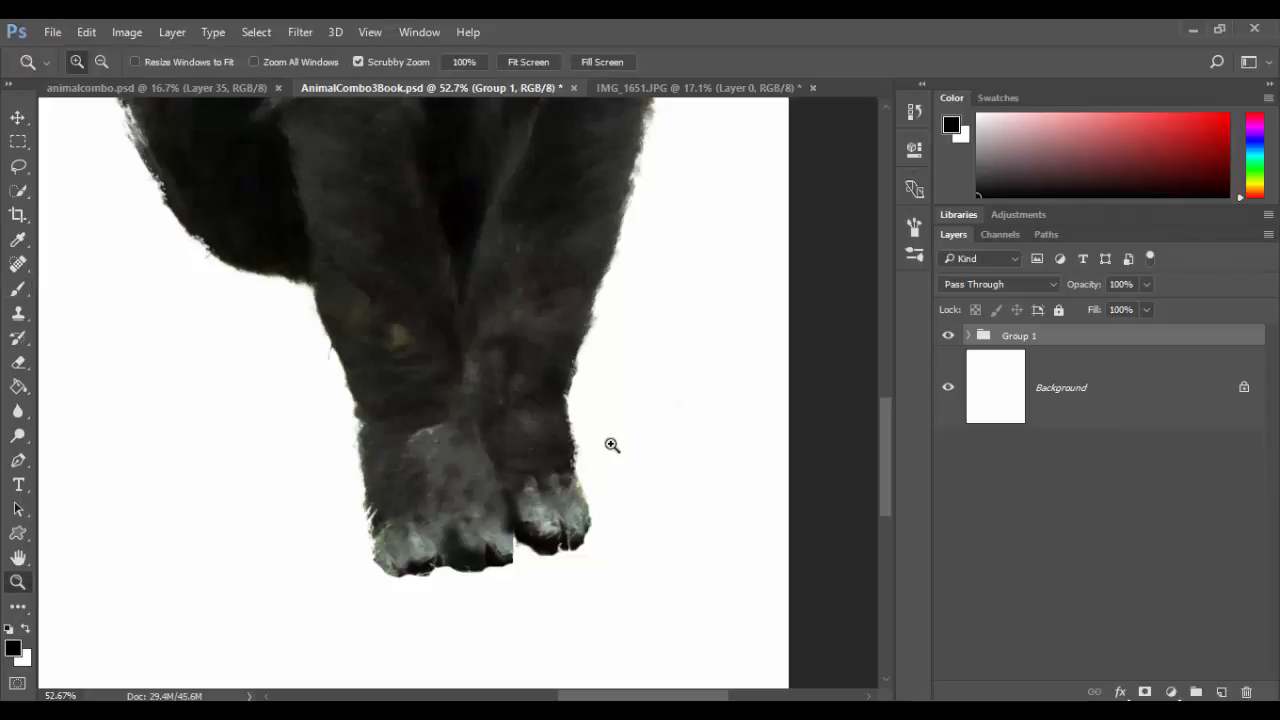
left_click_drag(611, 446, 527, 443)
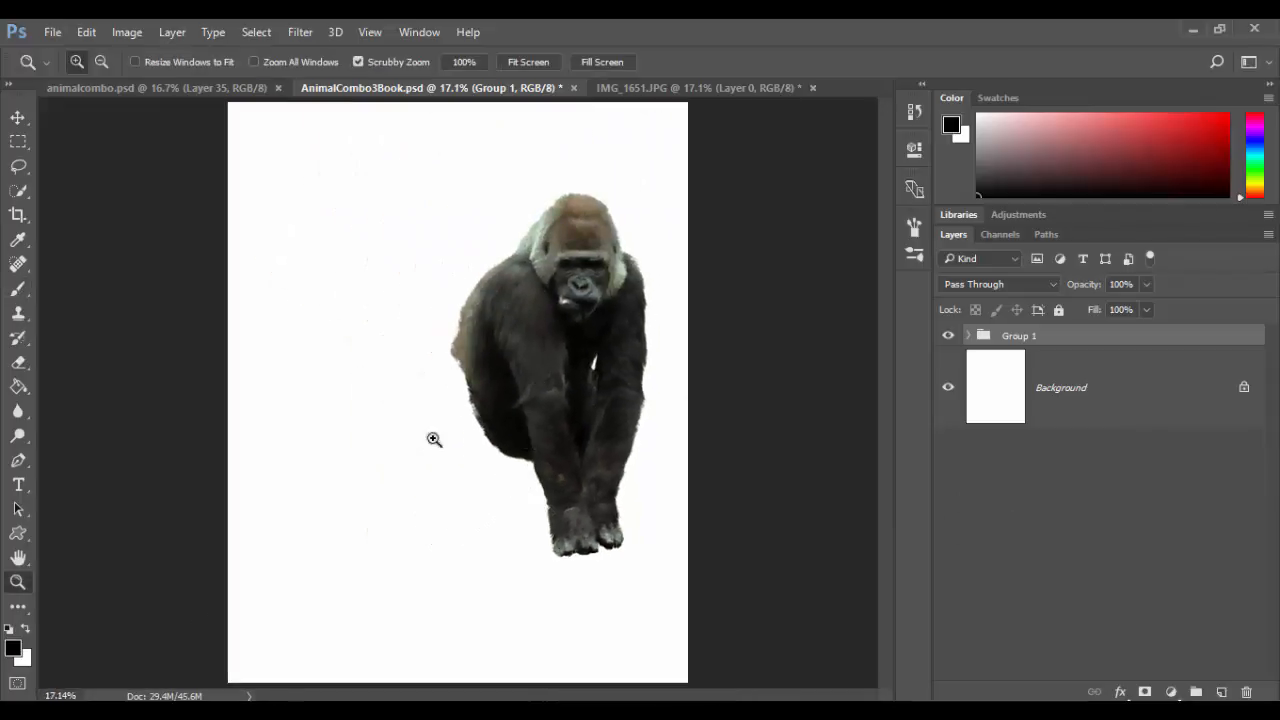
Switch to IMG_1651.JPG and examine the active selection around the striped antelope's body and hind legs.
left_click(684, 88)
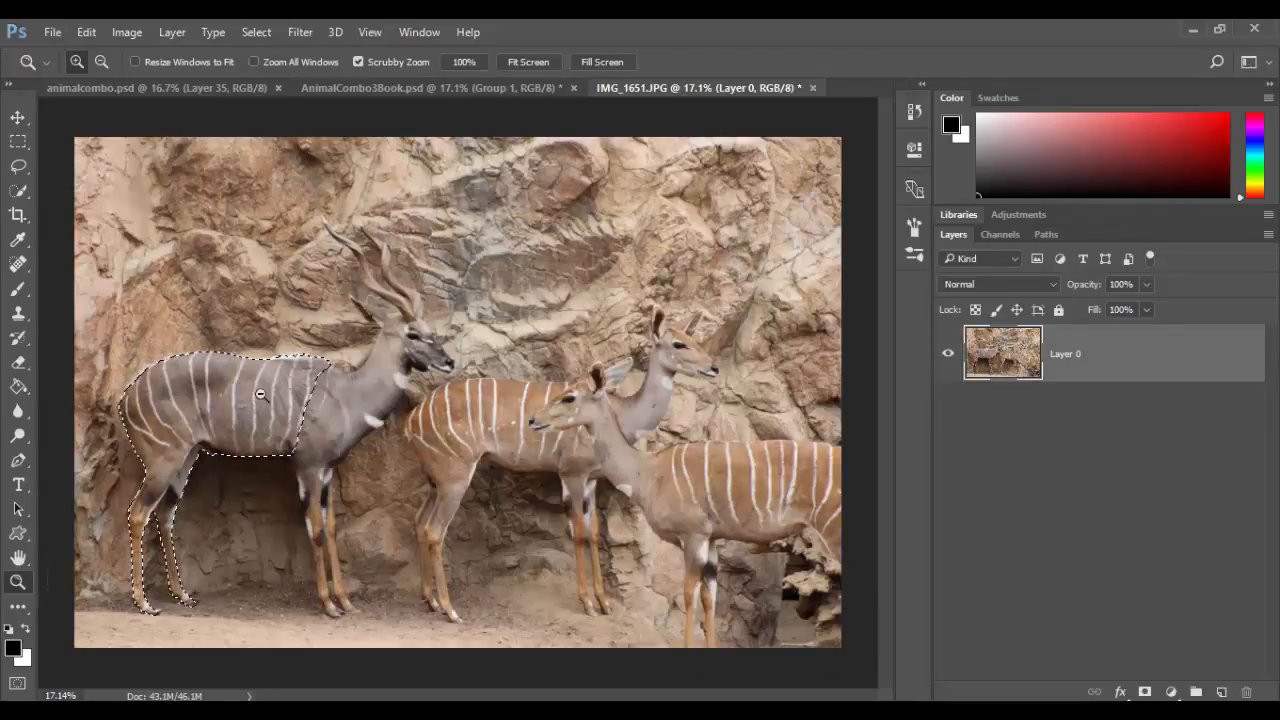
left_click_drag(242, 392, 305, 432)
left_click_drag(328, 497, 580, 366)
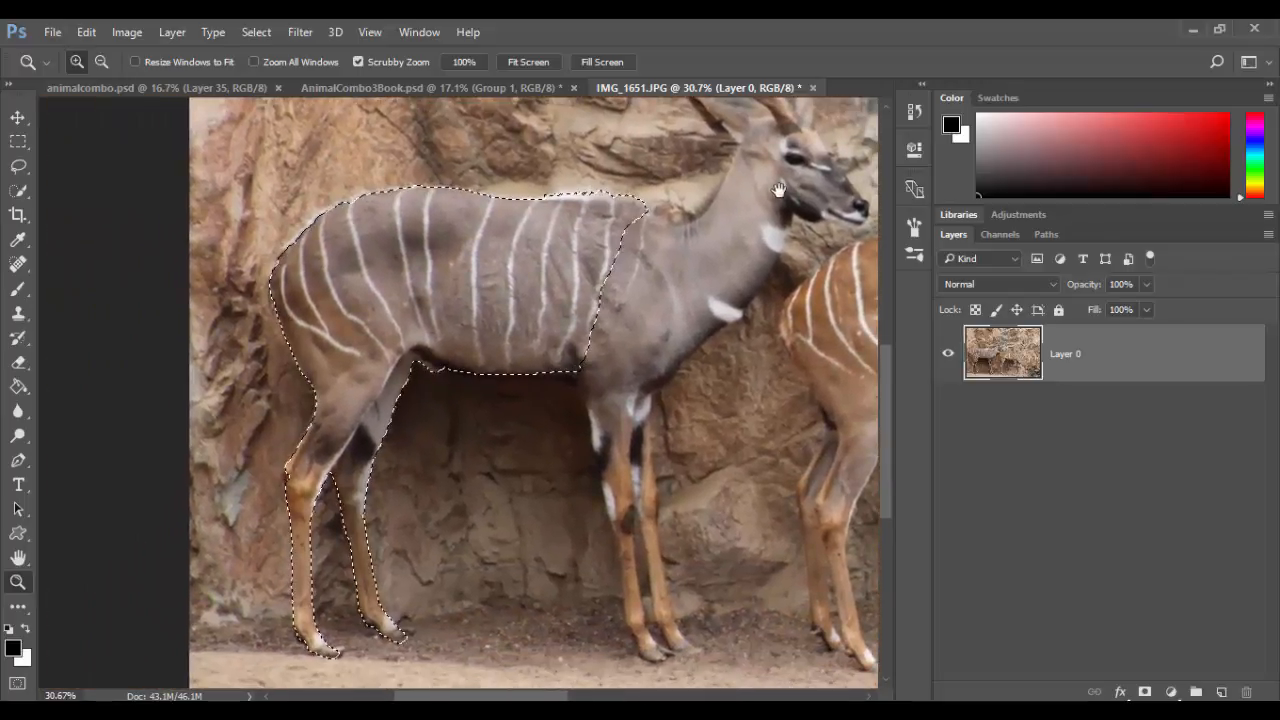
left_click_drag(614, 450, 666, 466)
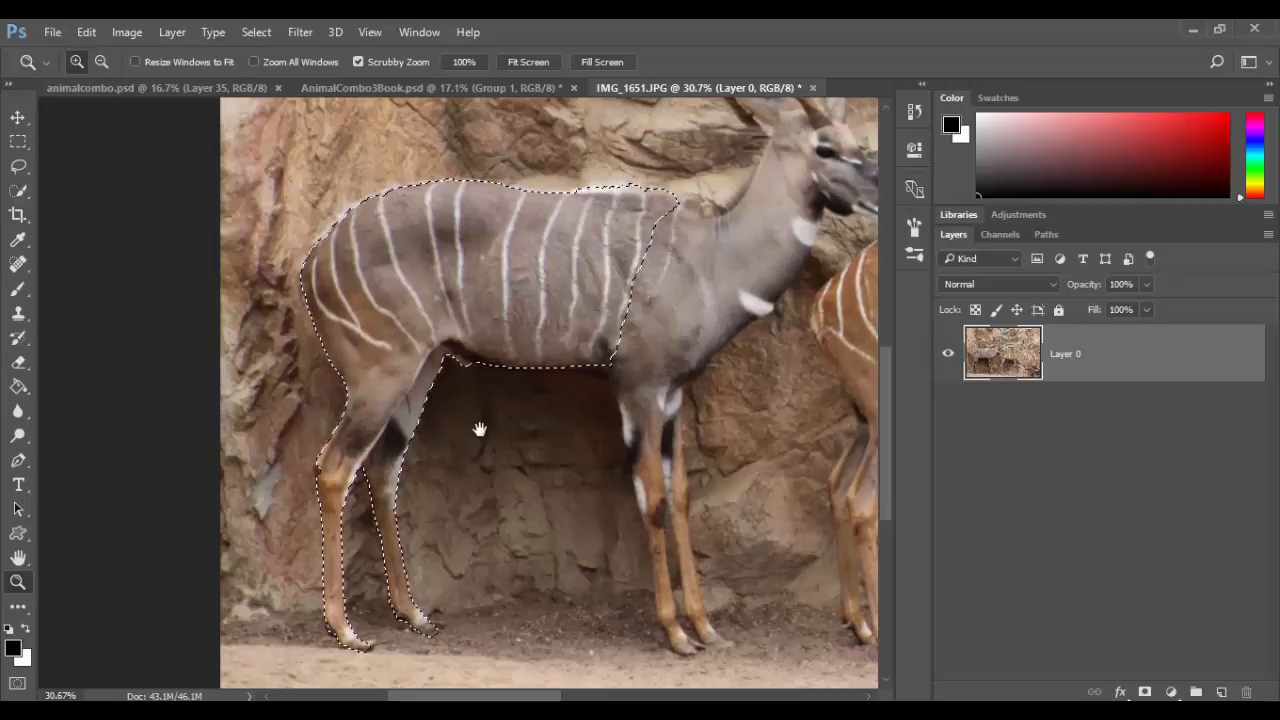
left_click_drag(515, 549, 508, 556)
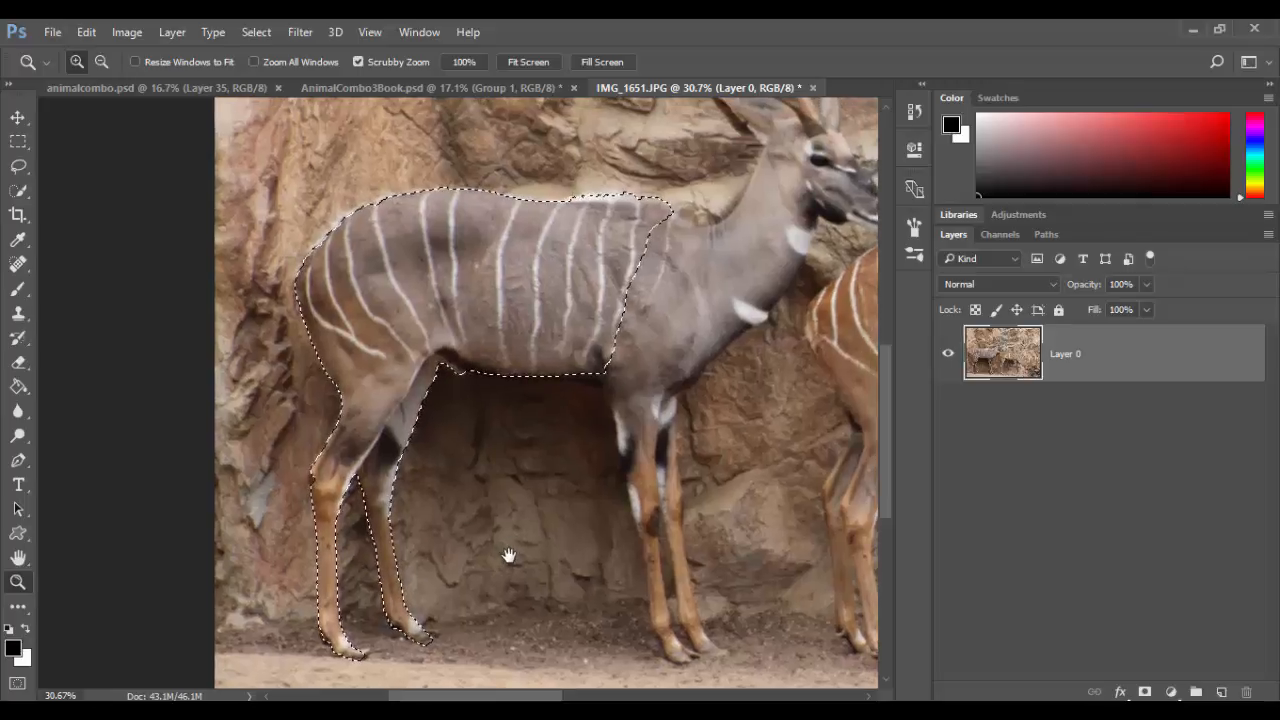
Preview the antelope selection as a Quick Mask, return to the normal view and inspect its edge along the back.
key("q")
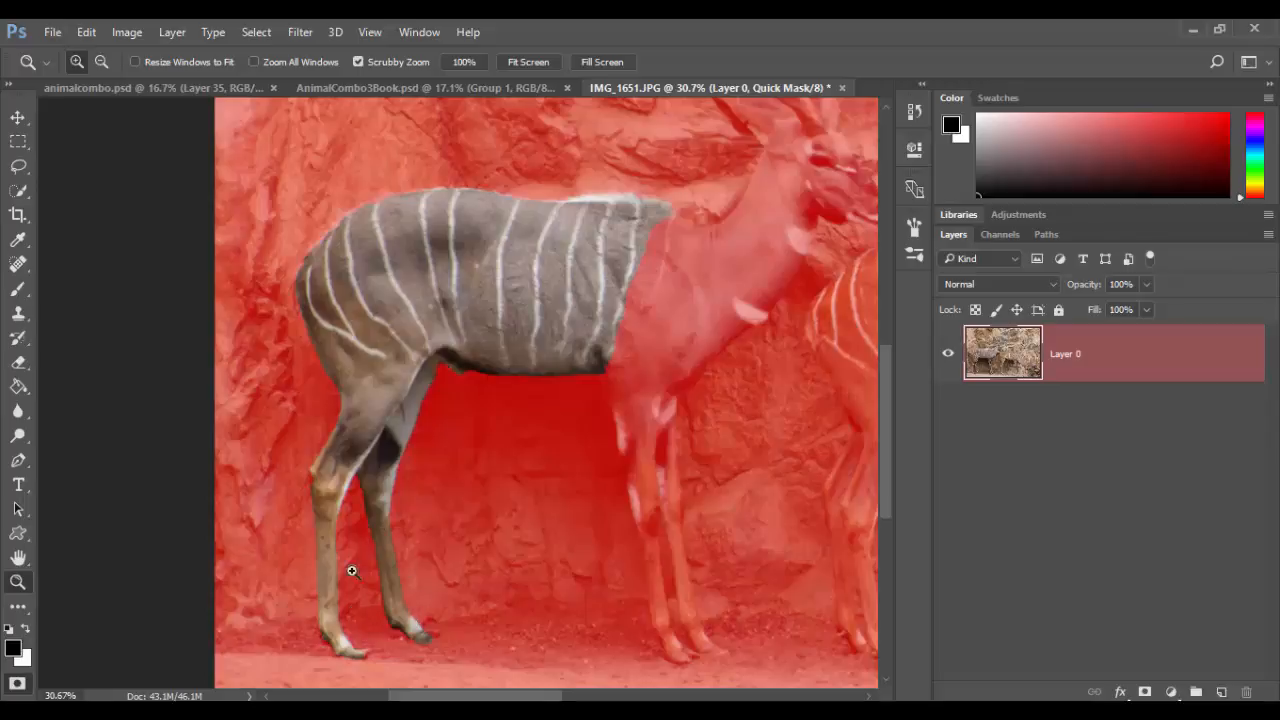
key("q")
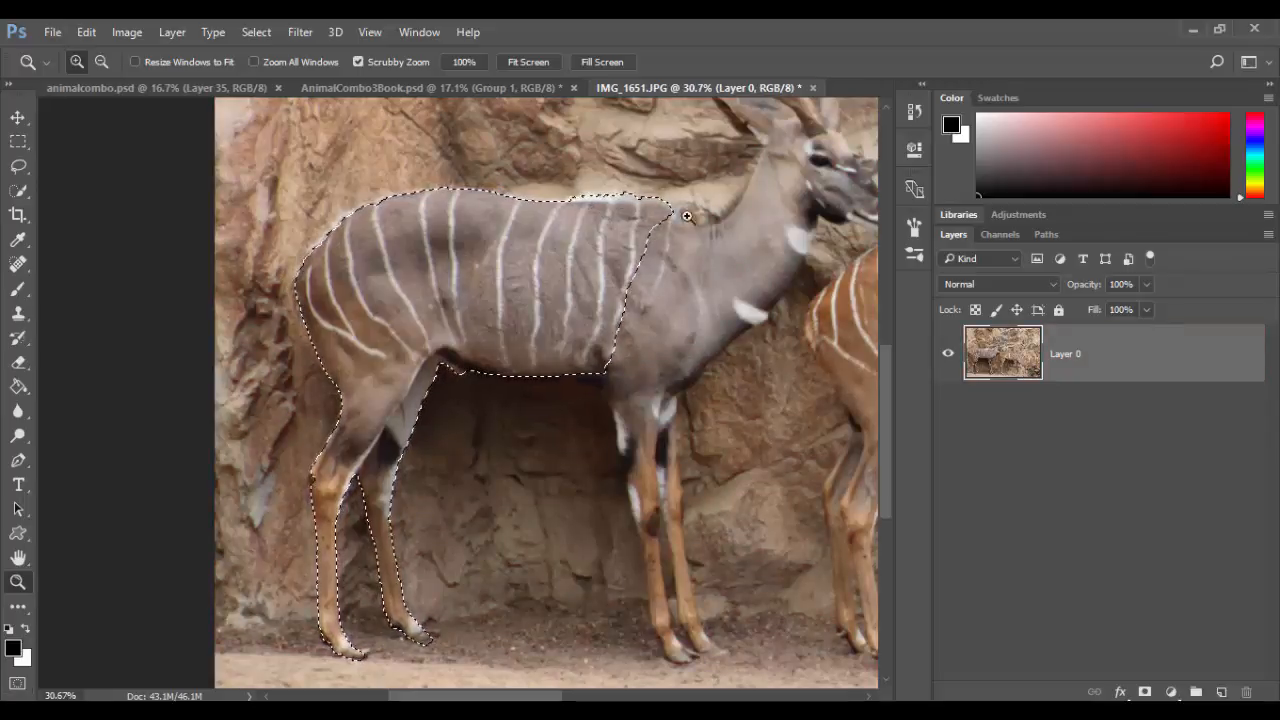
left_click_drag(609, 196, 637, 185)
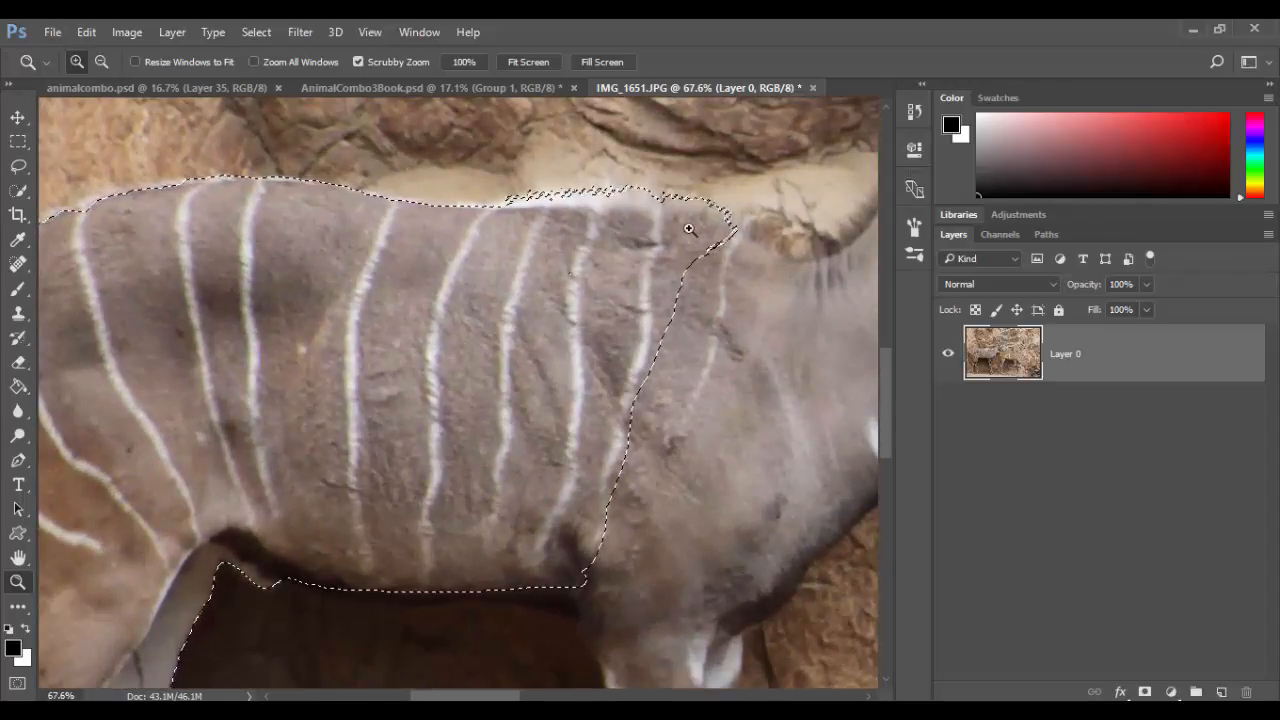
left_click_drag(556, 418, 485, 415)
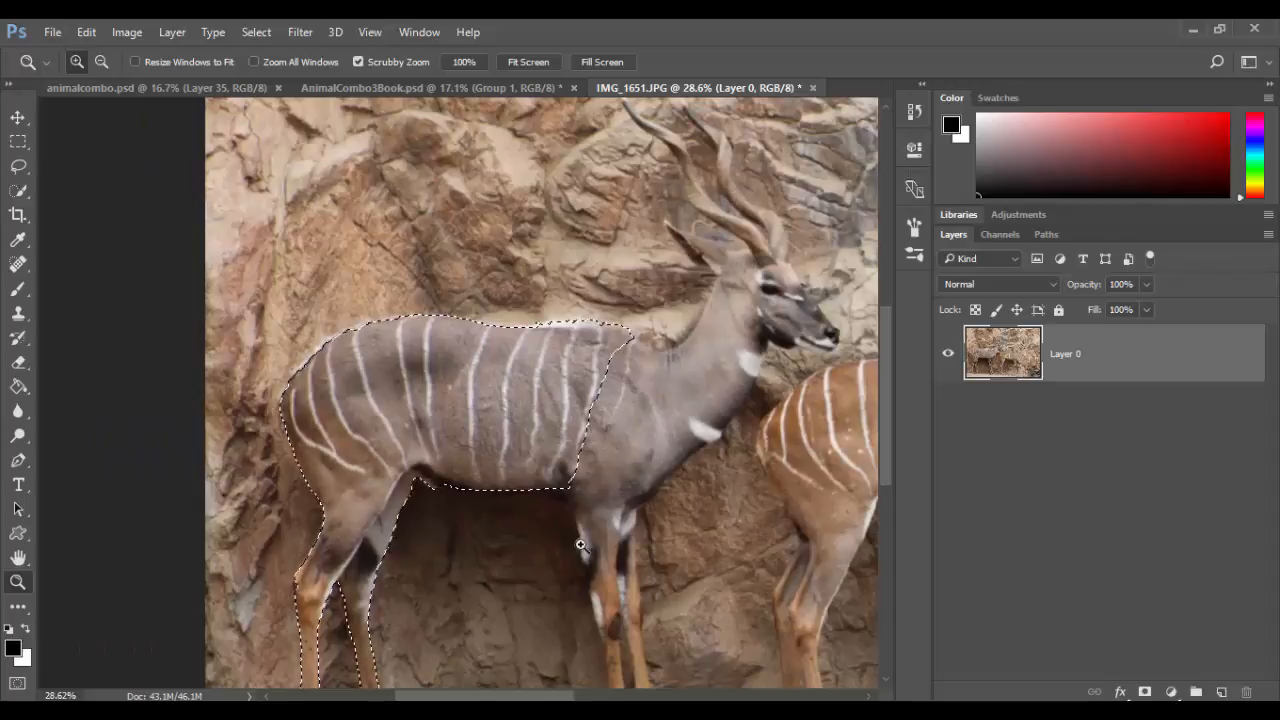
left_click_drag(580, 543, 499, 429)
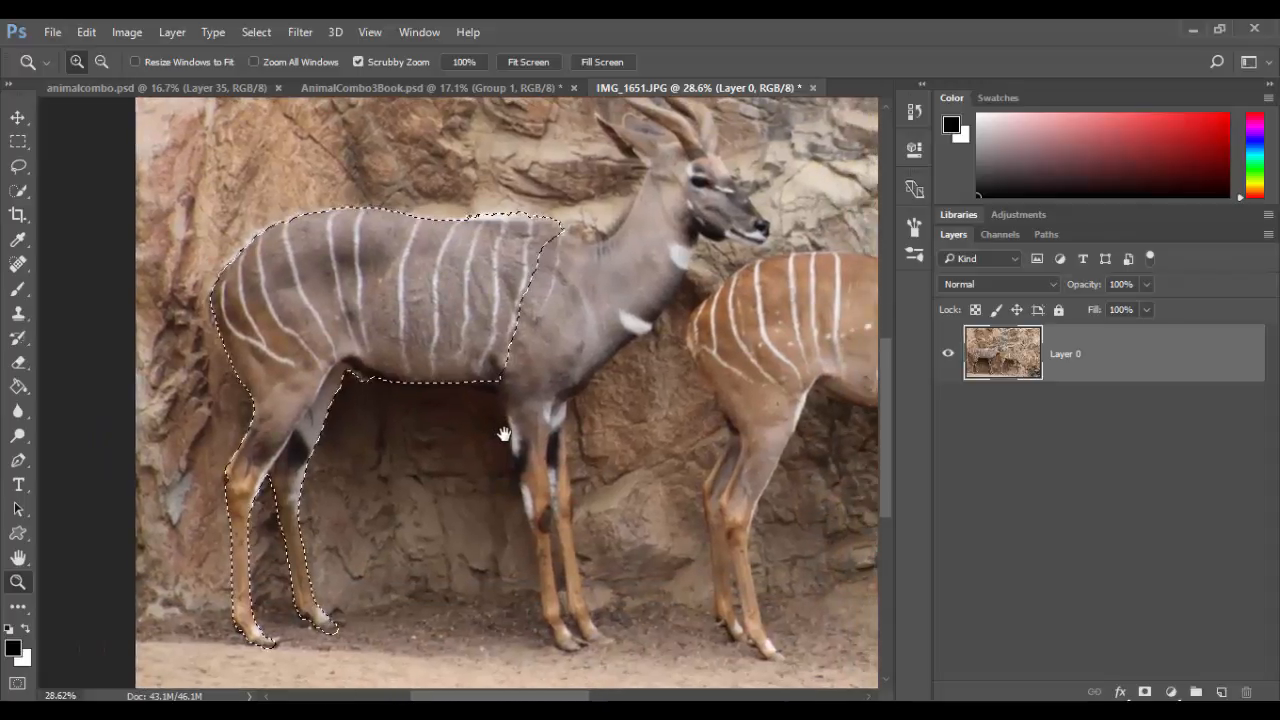
Add a layer mask to Layer 0 from the antelope selection and open that mask in Select and Mask.
left_click(1146, 690)
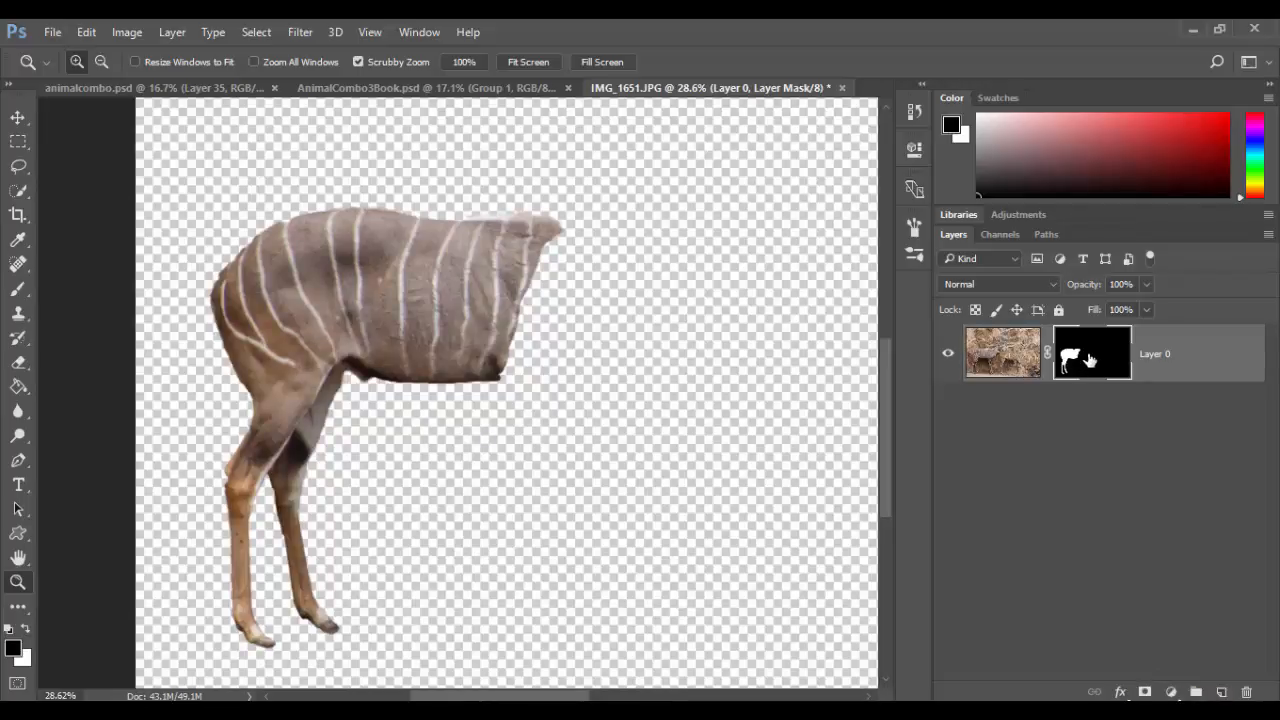
double_click(1090, 360)
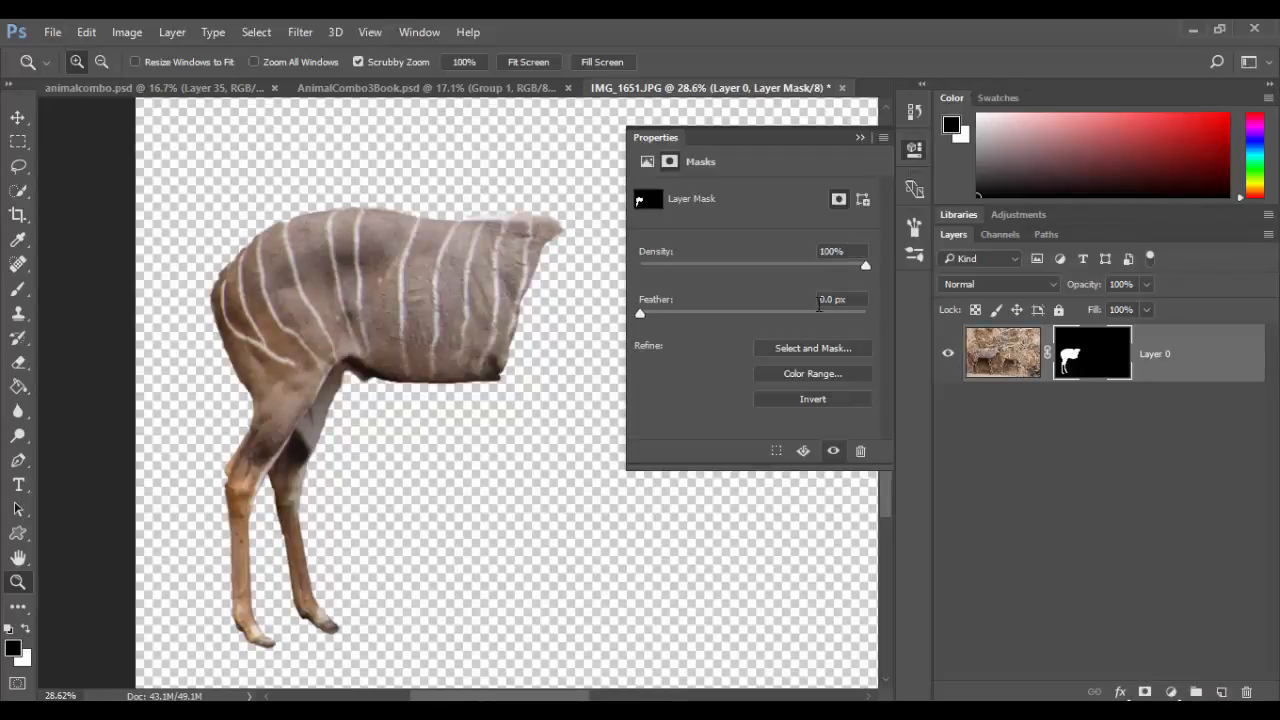
left_click(819, 350)
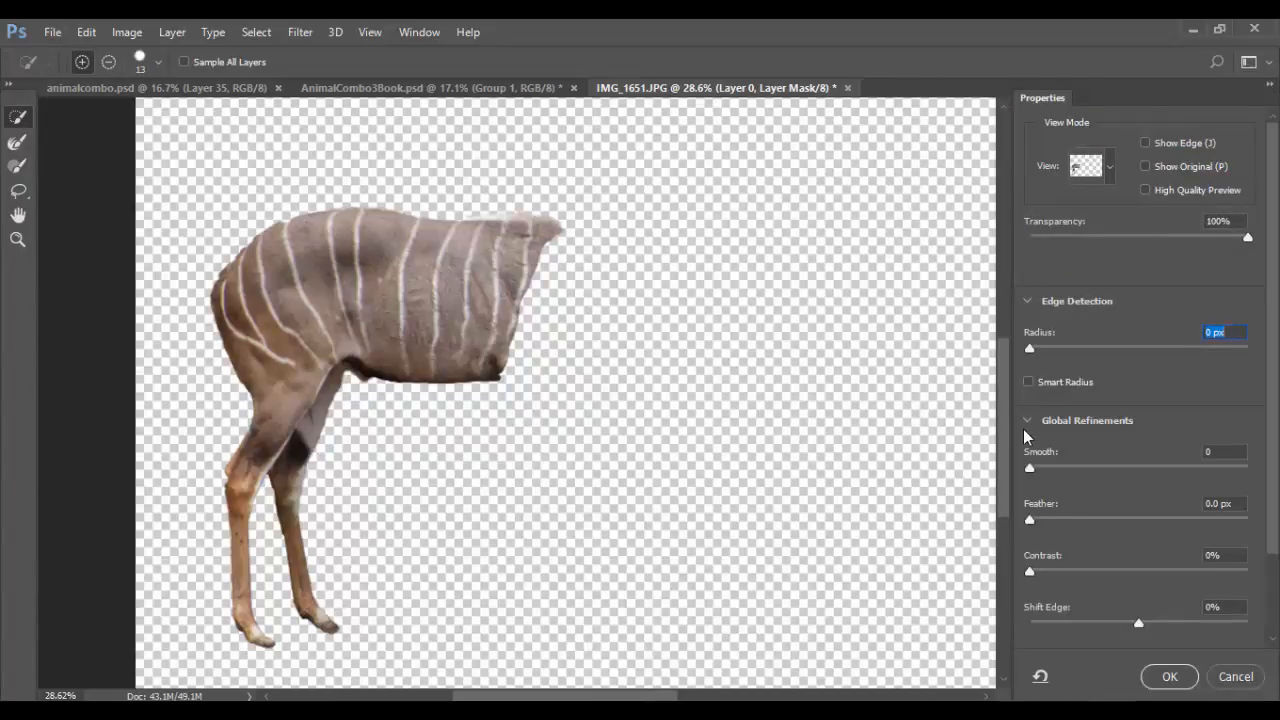
Set the mask preview to Overlay and configure edge detection with Smart Radius enabled and a radius of about 7 px.
left_click(1110, 168)
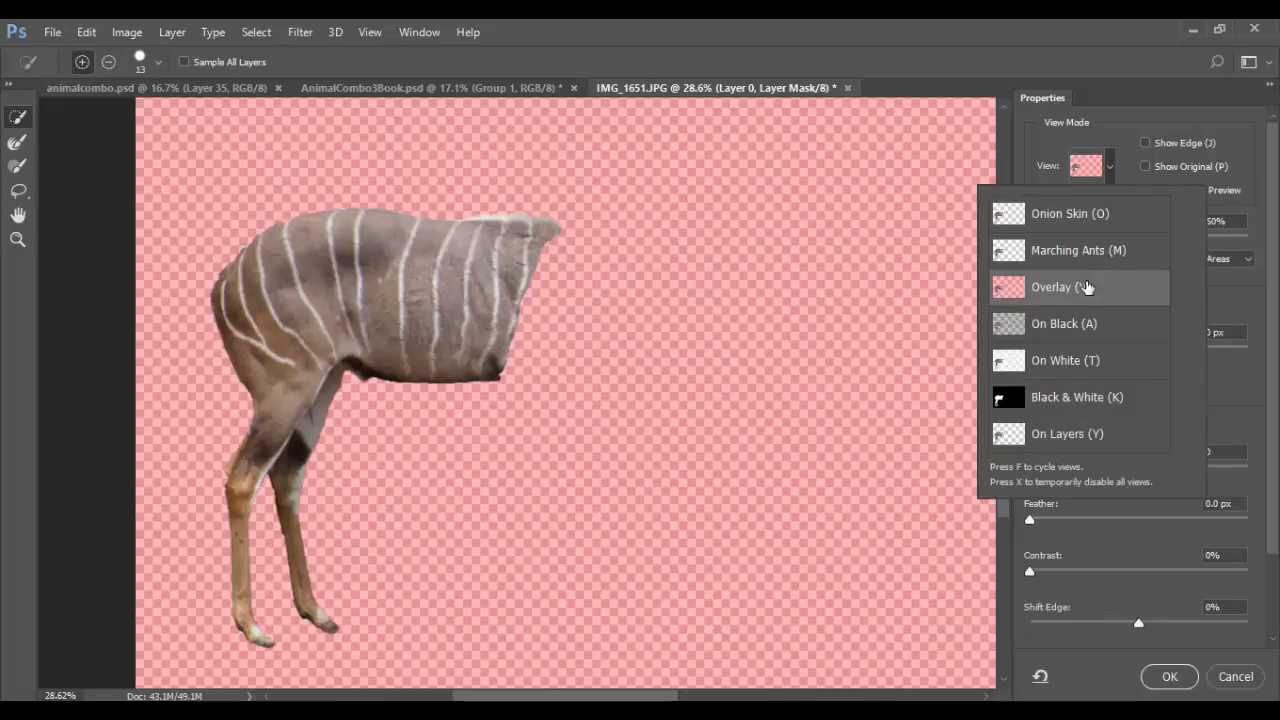
left_click(1226, 302)
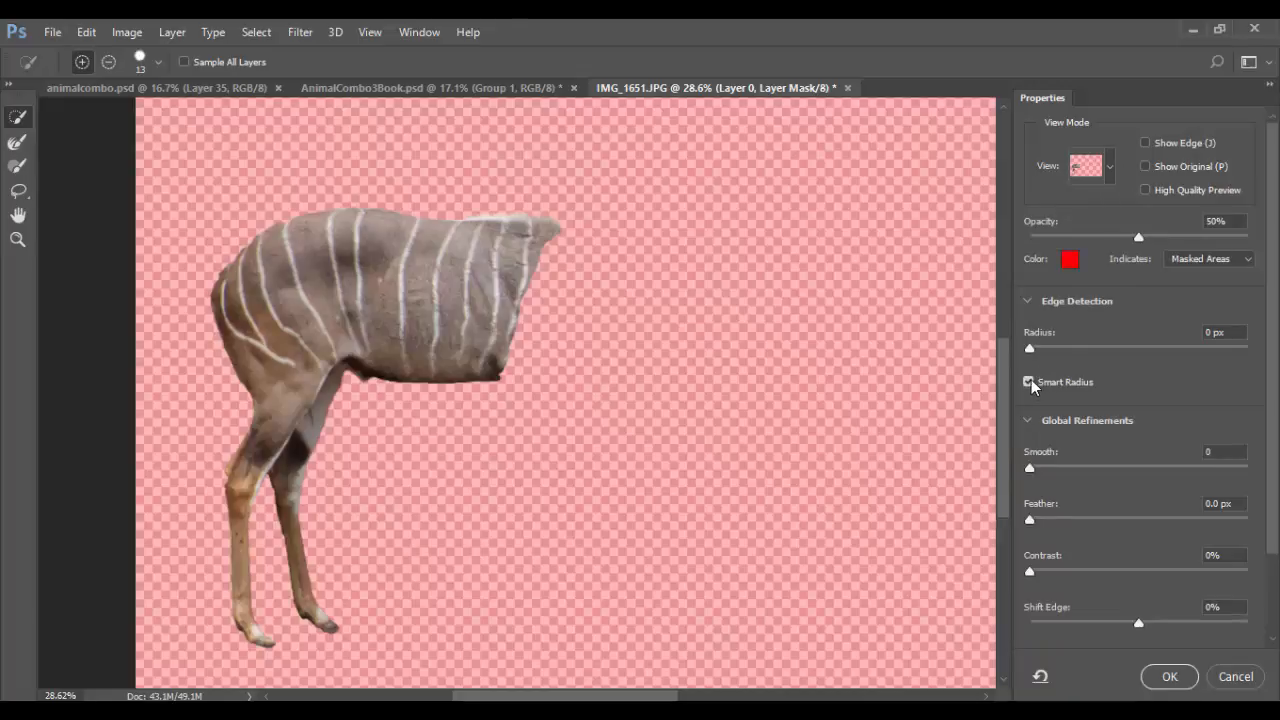
left_click(1031, 383)
left_click_drag(1033, 349, 1077, 352)
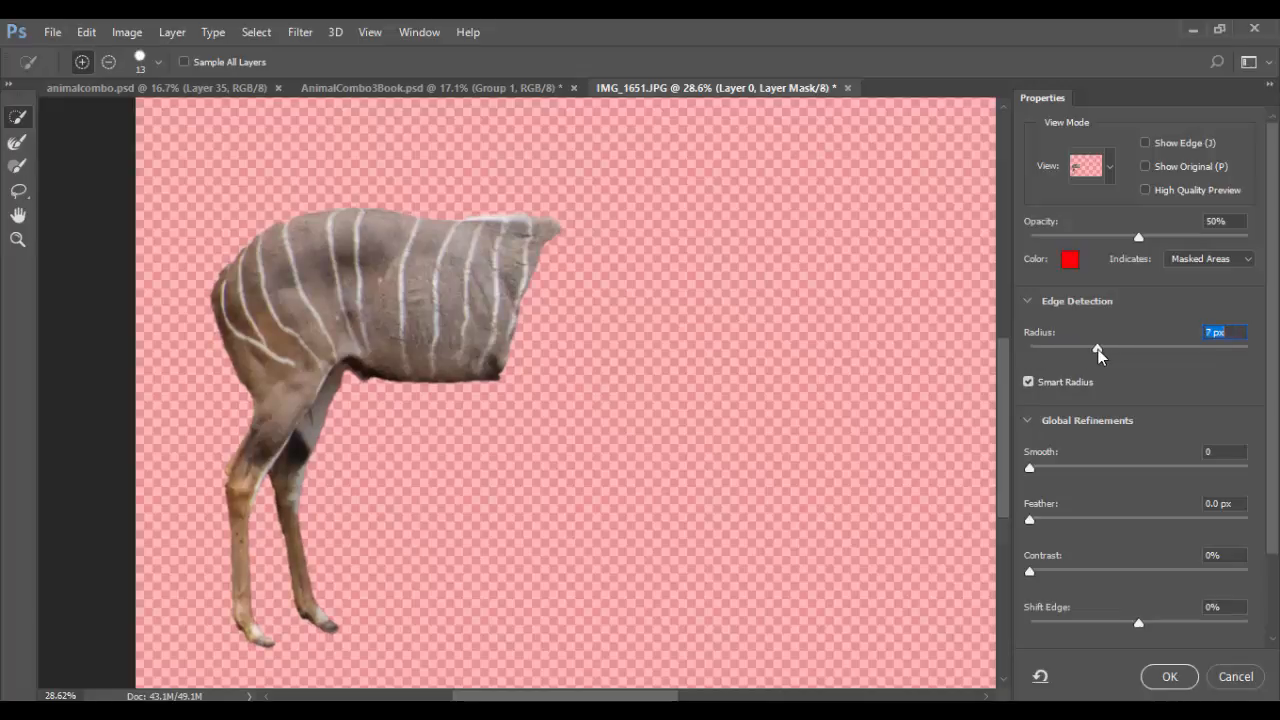
Try an edge detection radius of 45 px on Layer 0's mask and discard the refinement.
left_click_drag(1105, 350, 1133, 351)
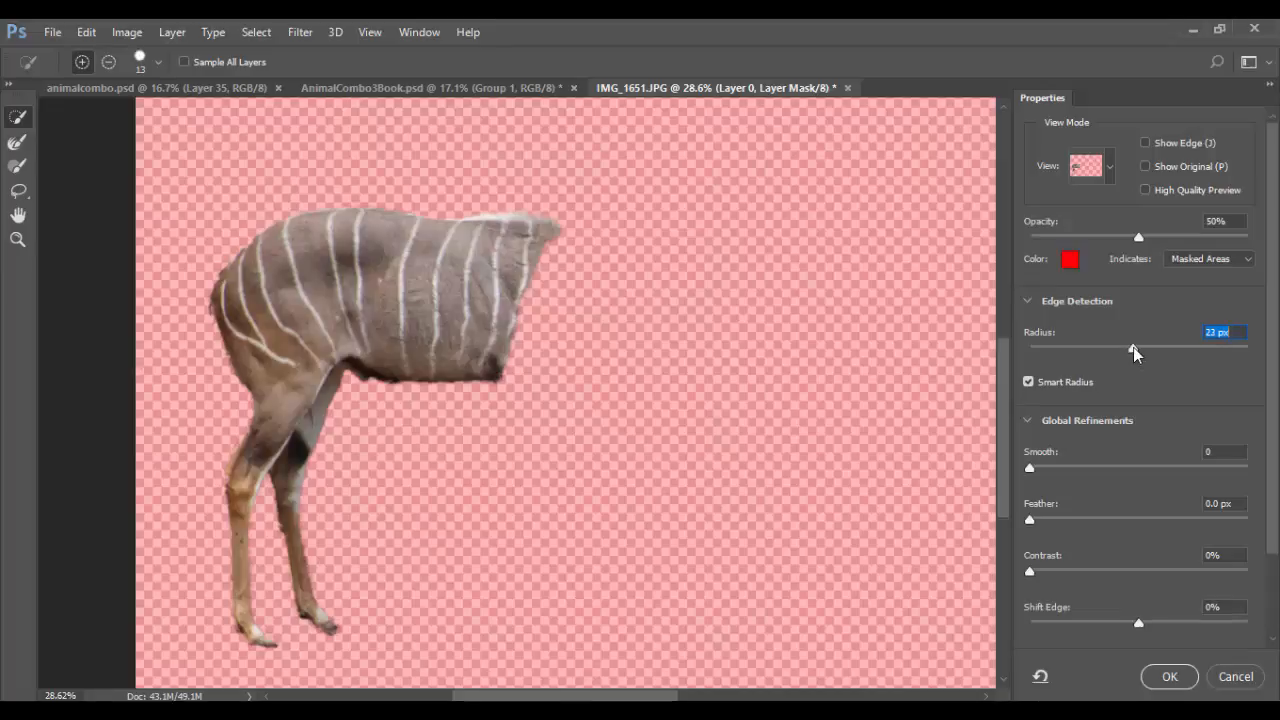
left_click_drag(1133, 347, 1160, 348)
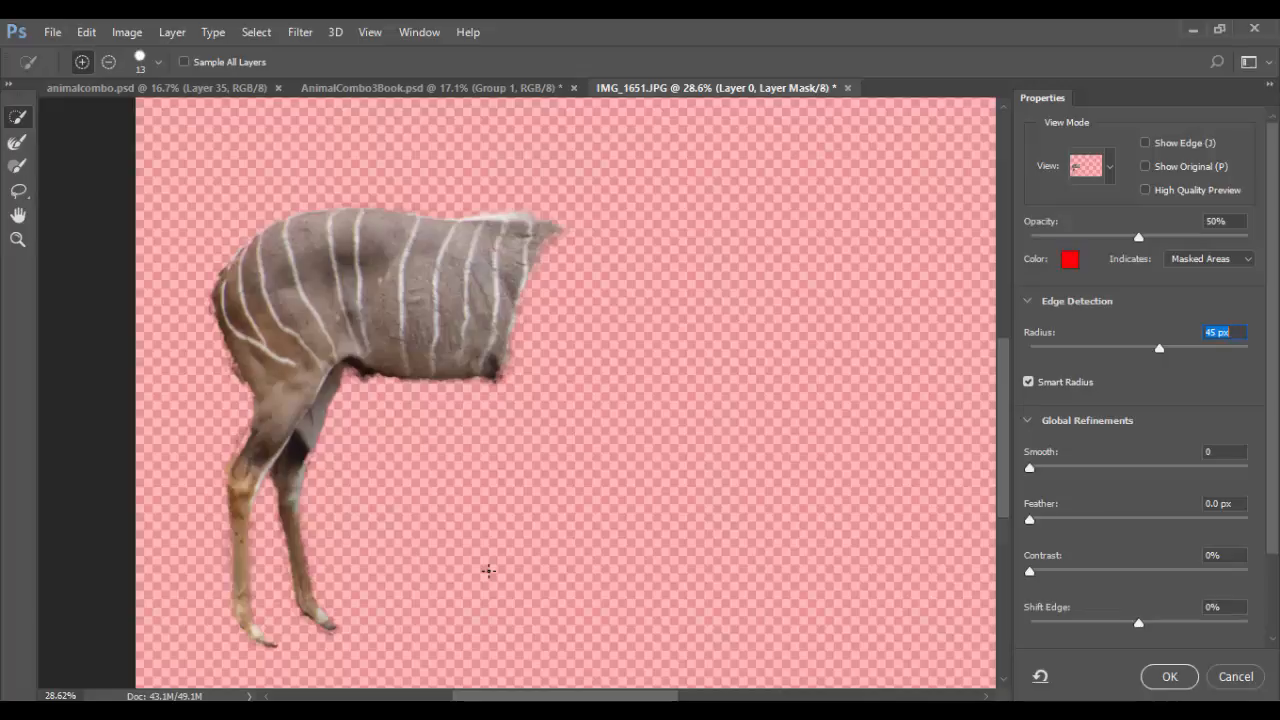
key("ctrl+plus")
key("ctrl+plus")
left_click_drag(389, 420, 621, 482)
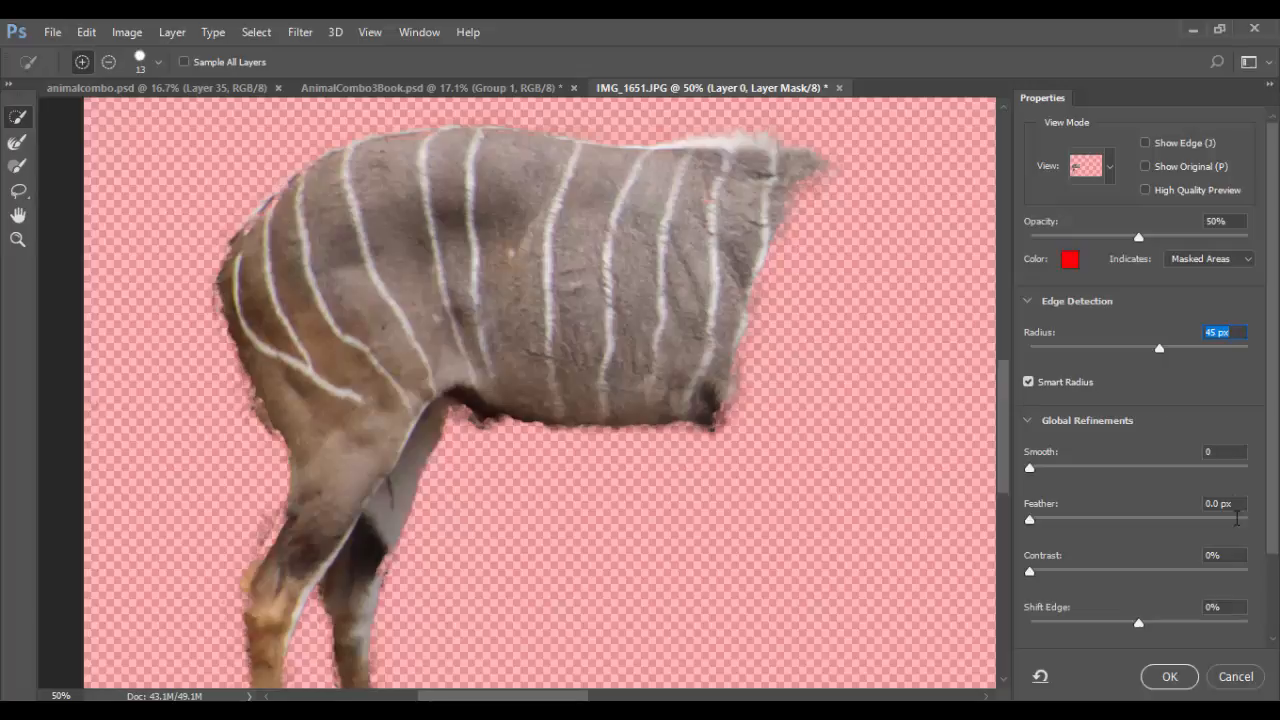
left_click(1234, 677)
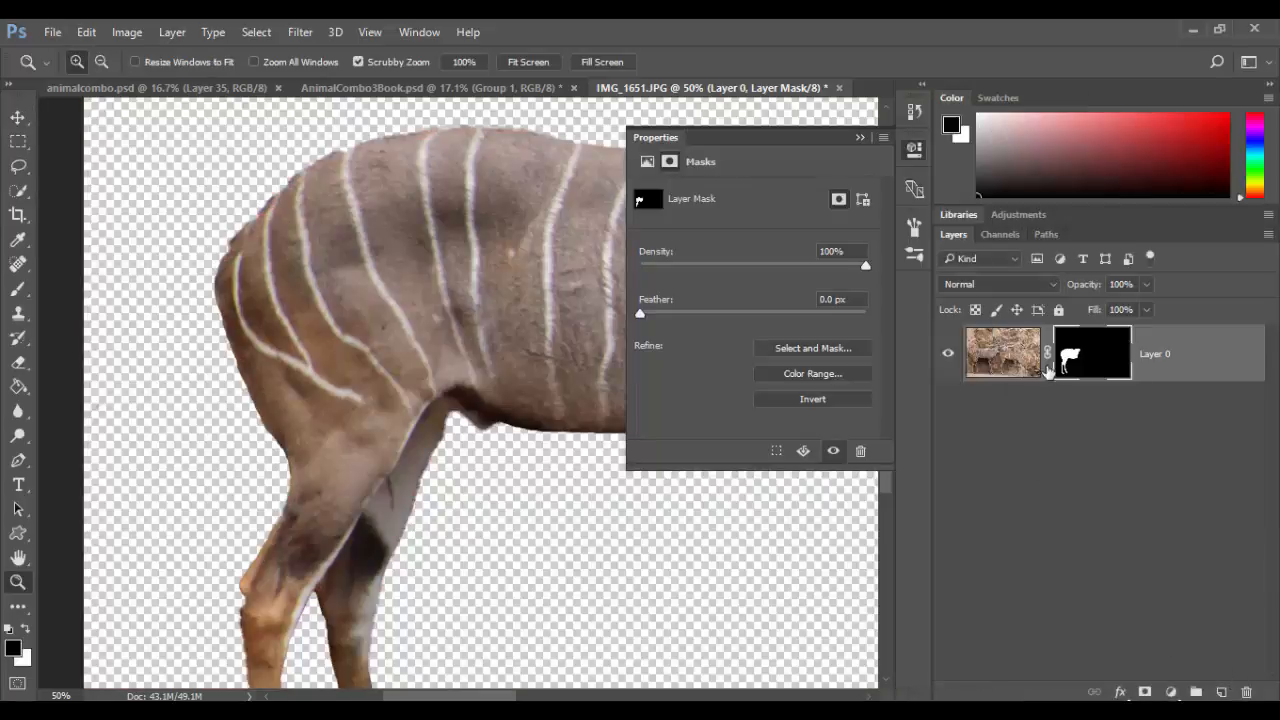
Duplicate Layer 0 as Layer 0 copy, target the copy's layer mask and hide the original Layer 0.
left_click(859, 138)
right_click(1239, 384)
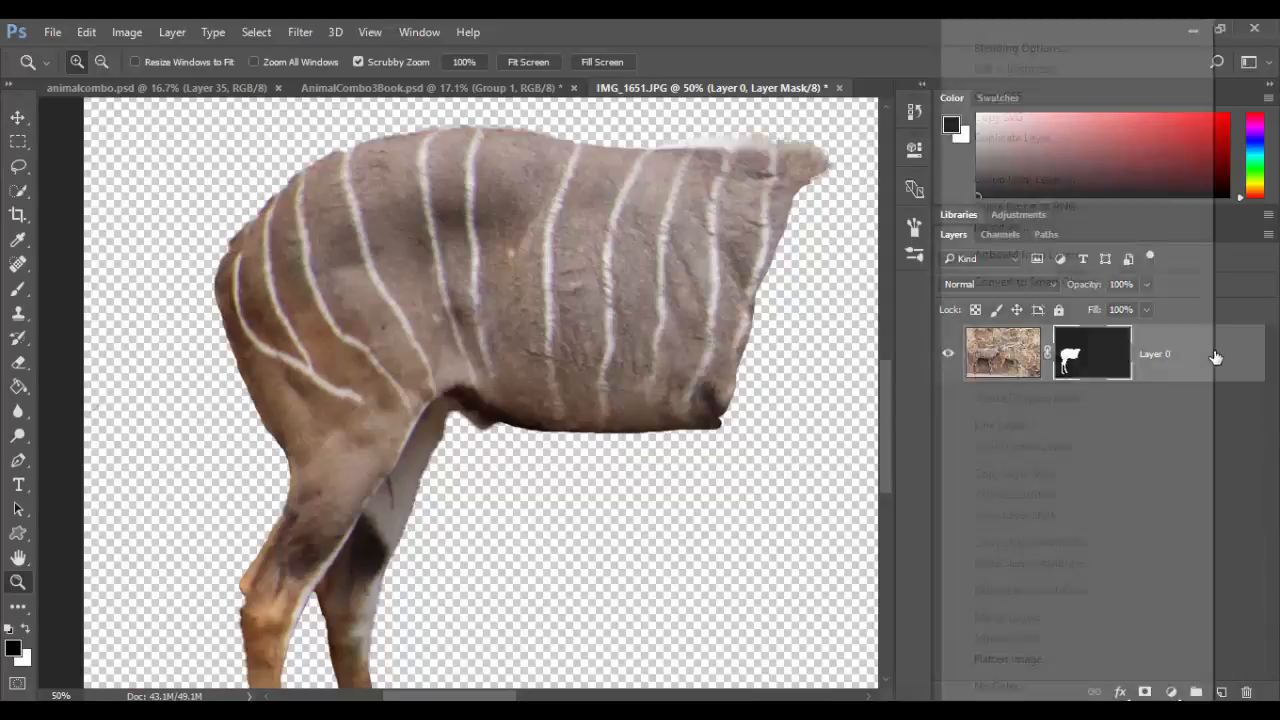
left_click(1050, 135)
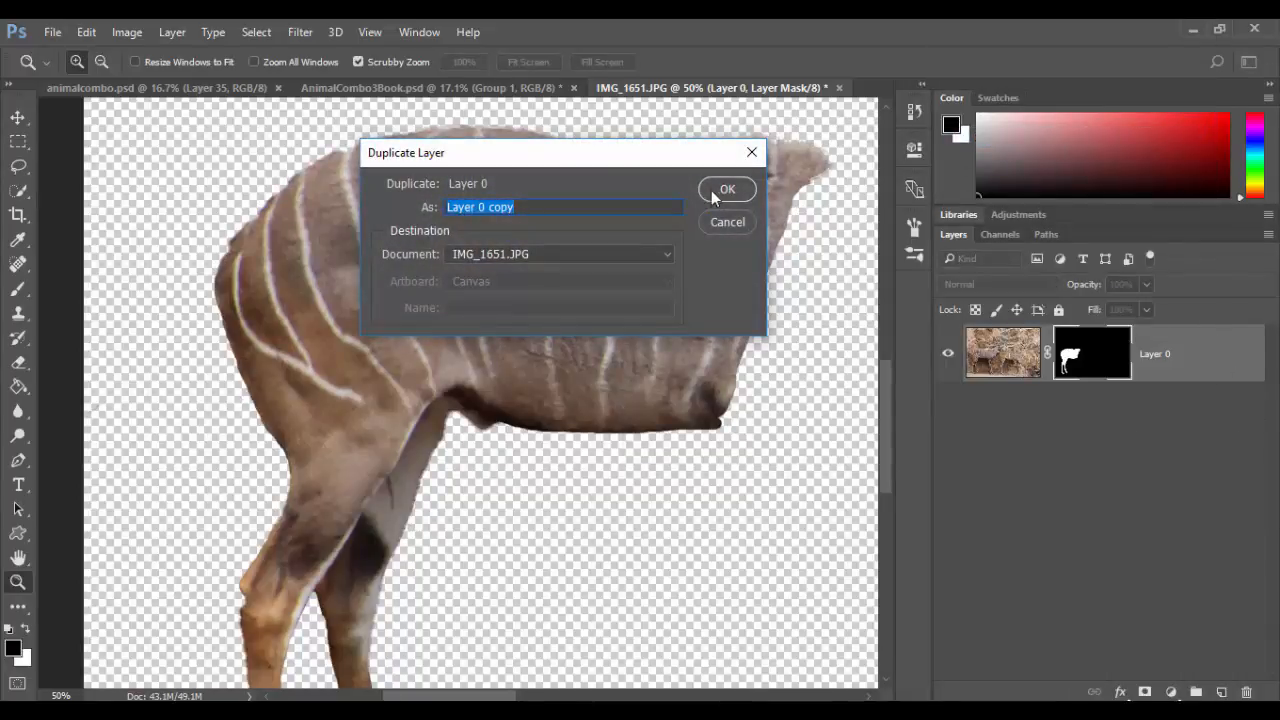
left_click(727, 189)
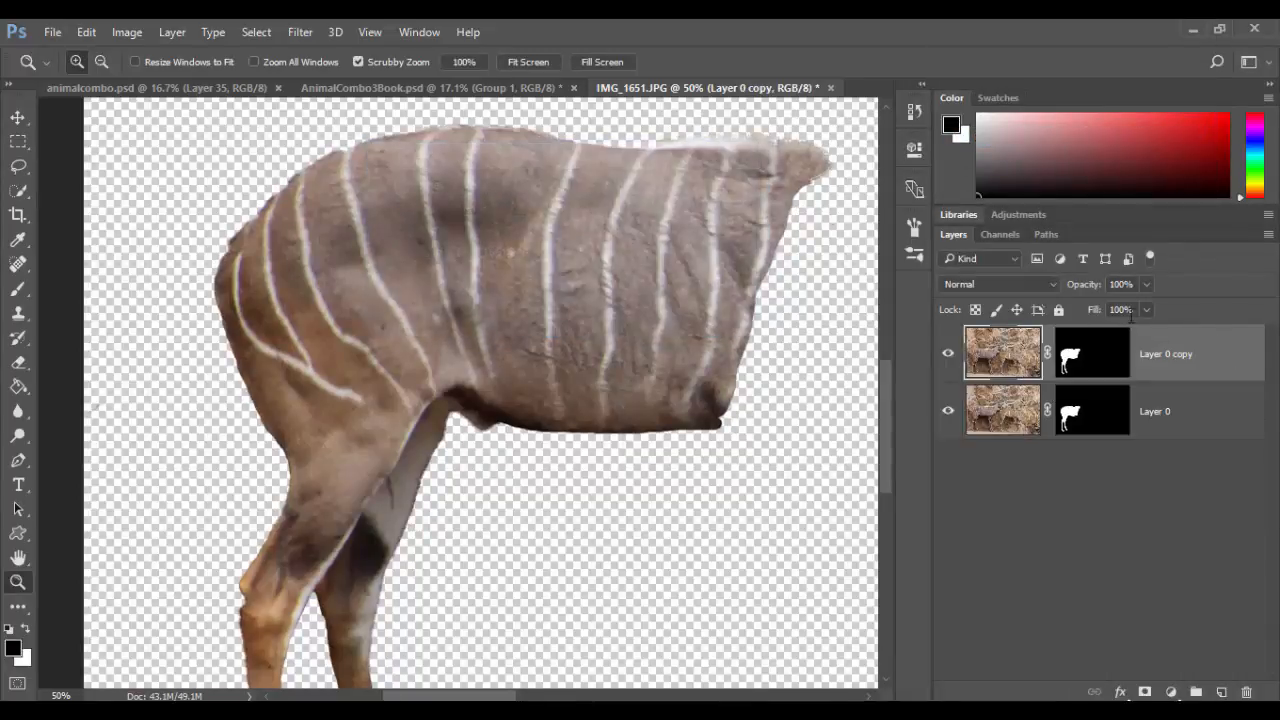
left_click(1076, 354)
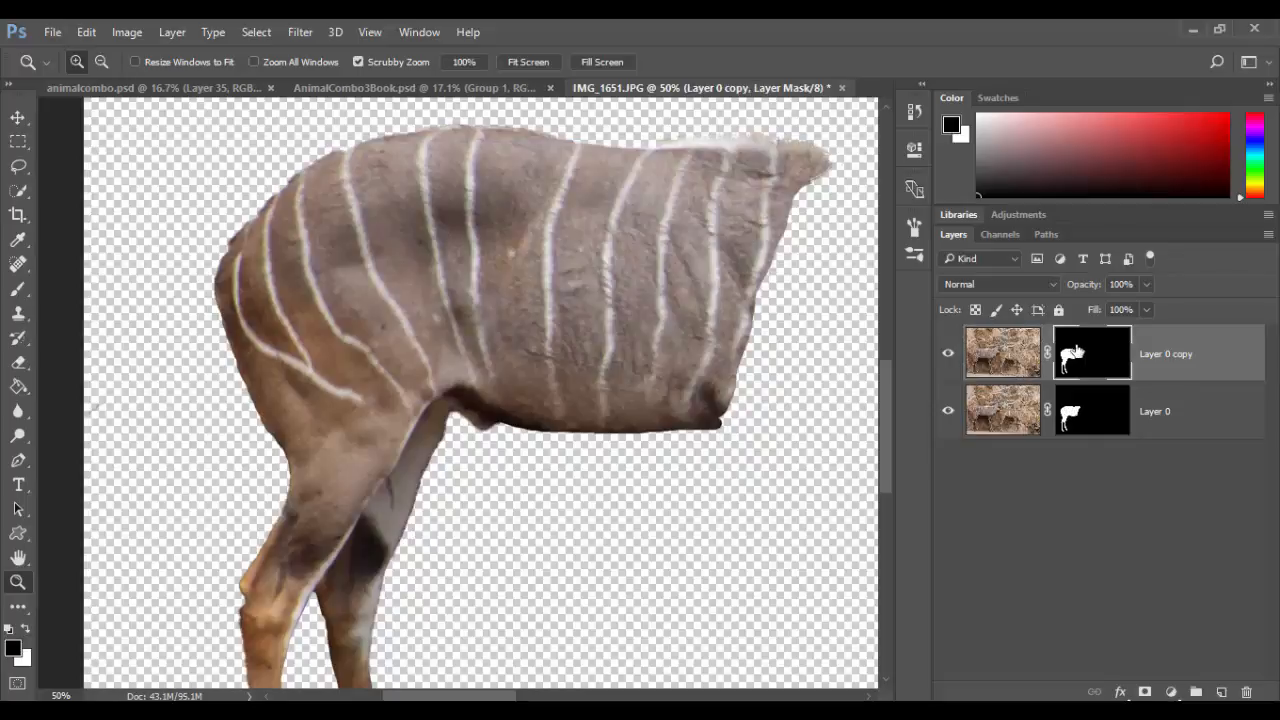
left_click(948, 412)
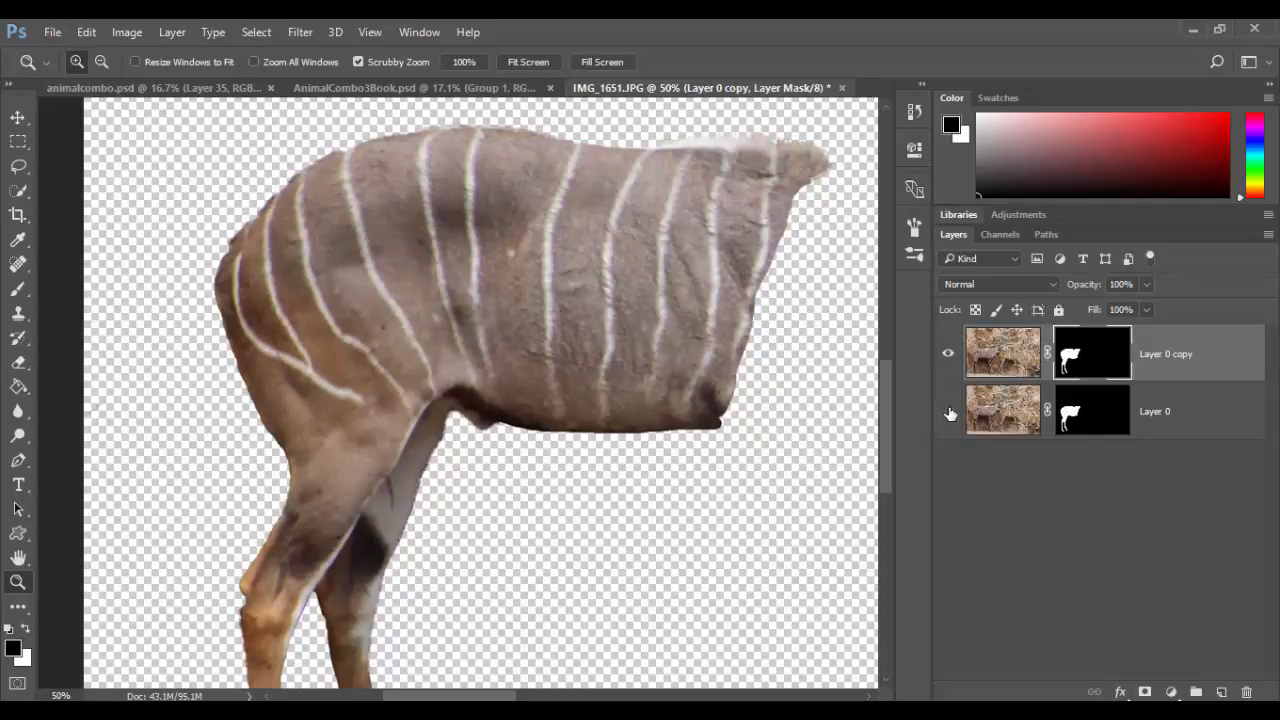
Refine Layer 0 copy's mask in Select and Mask with Smart Radius enabled and a radius of 47 px.
double_click(1094, 358)
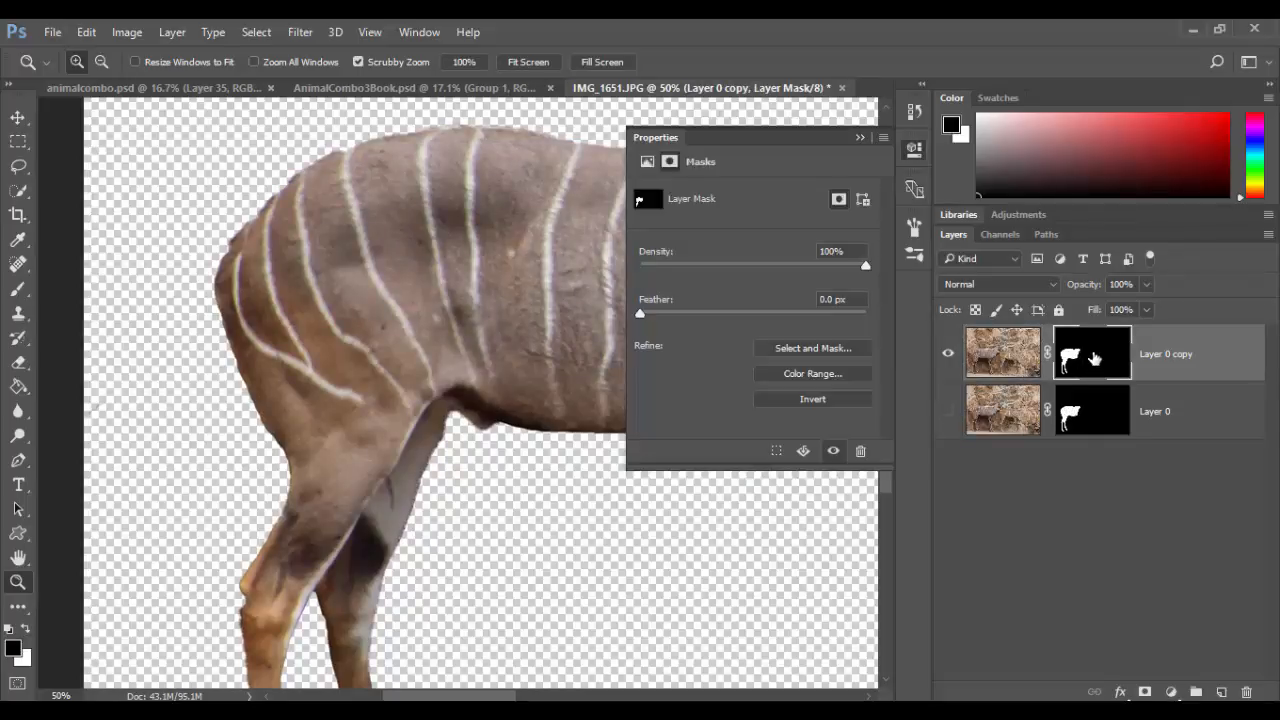
left_click(810, 349)
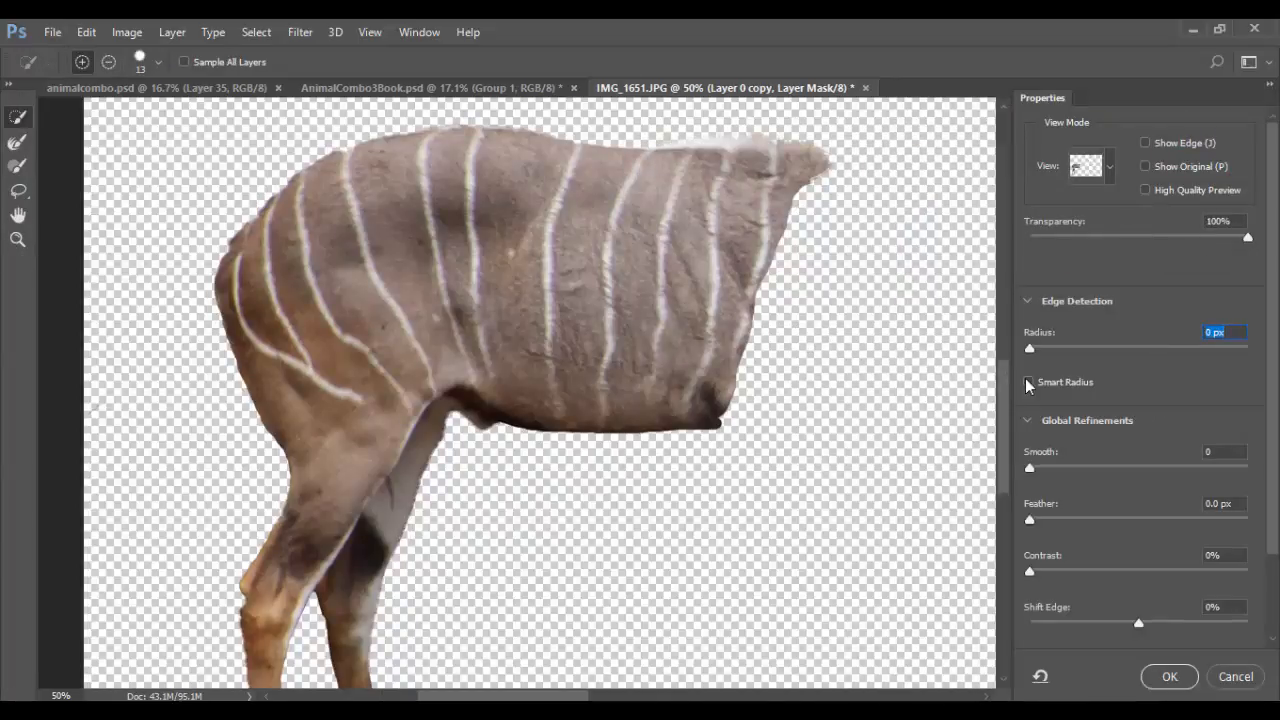
left_click_drag(1031, 468, 1134, 470)
mouse_move(1146, 472)
left_mouse_down()
mouse_move(1133, 465)
mouse_move(1150, 470)
left_mouse_up()
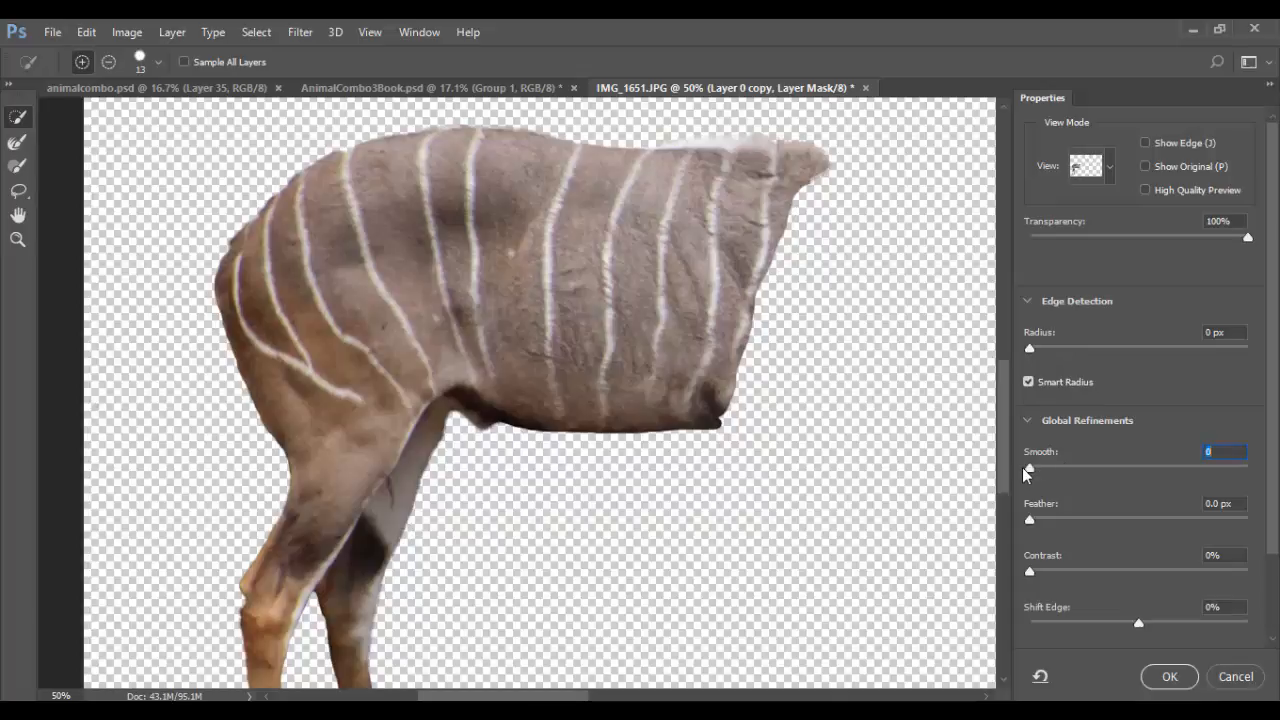
left_click_drag(1032, 348, 1149, 355)
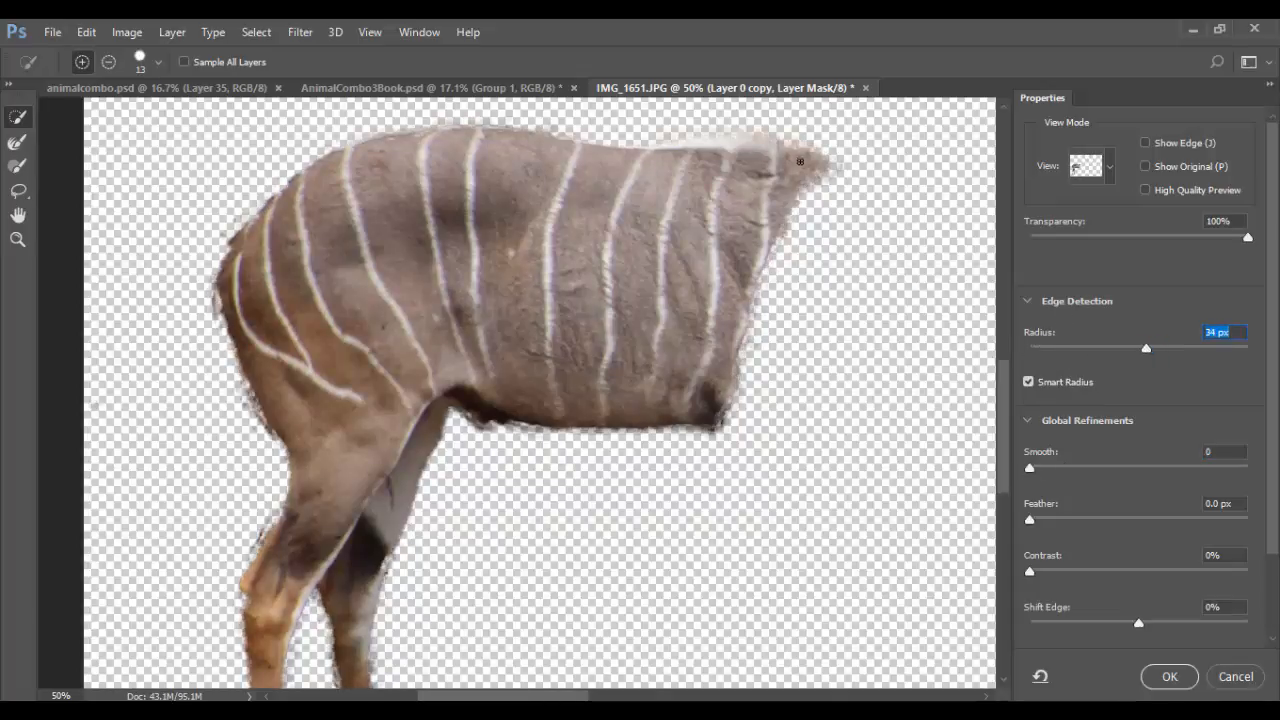
left_click(1148, 348)
left_click_drag(1151, 355, 1164, 352)
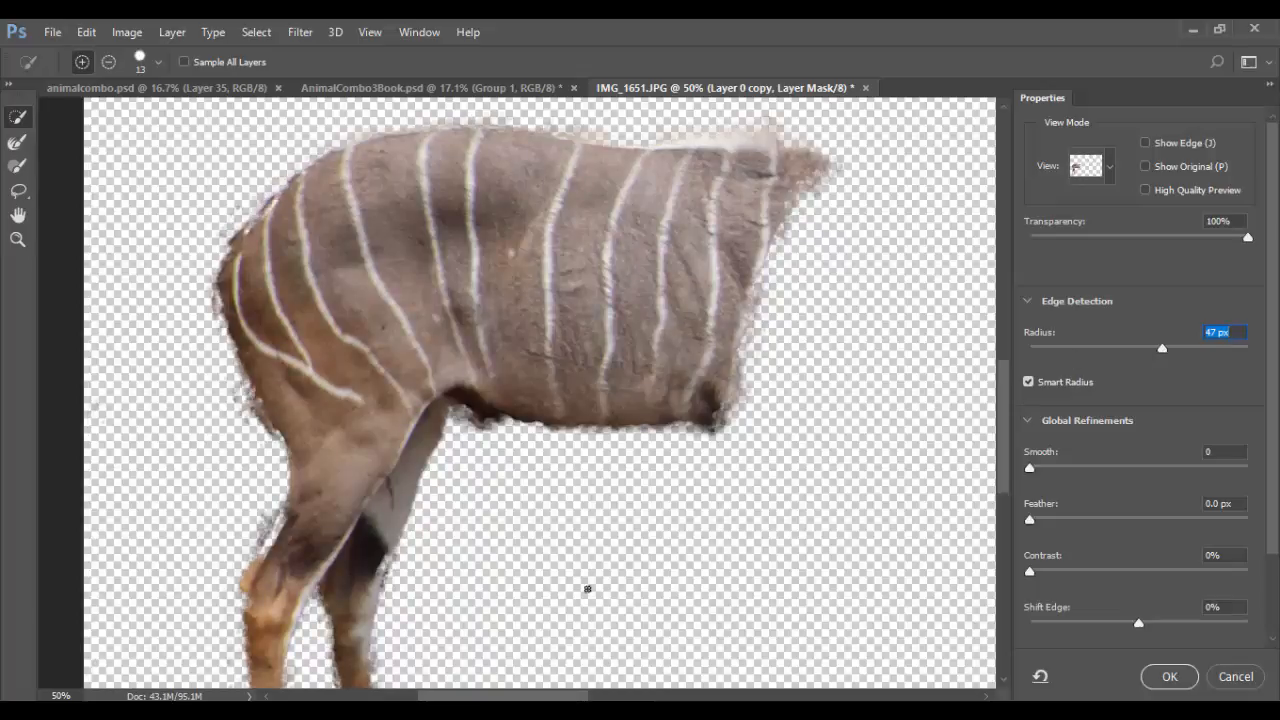
left_click(1180, 677)
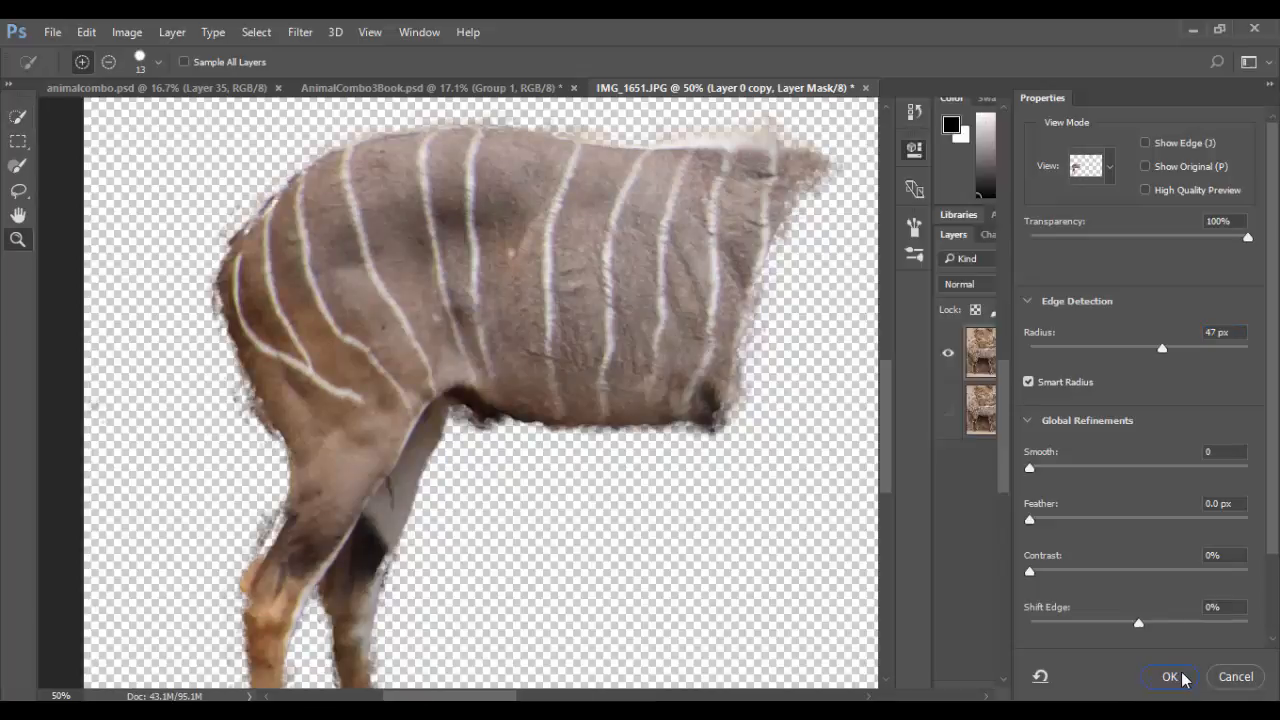
left_click(859, 137)
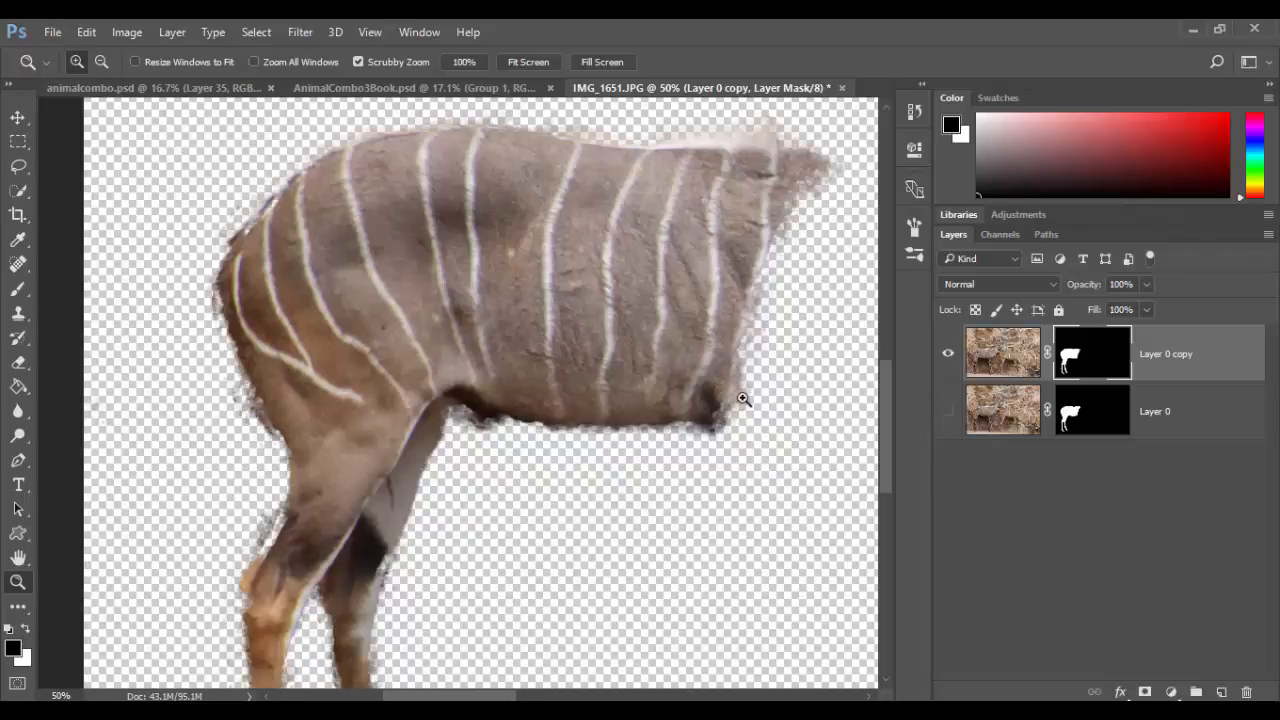
Paint black with a 700 px hard round brush on Layer 0 copy's mask to hide the hindquarters, legs and belly, keeping the front torso.
left_click_drag(742, 399, 670, 397)
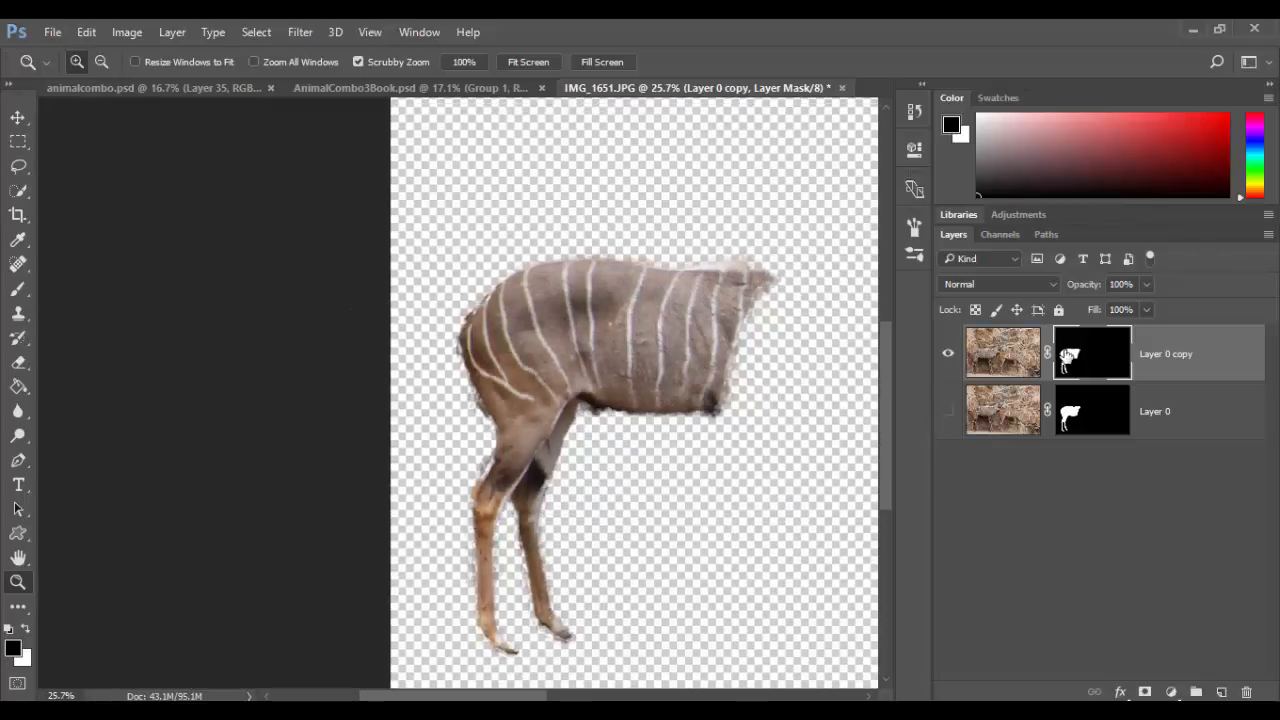
key("b")
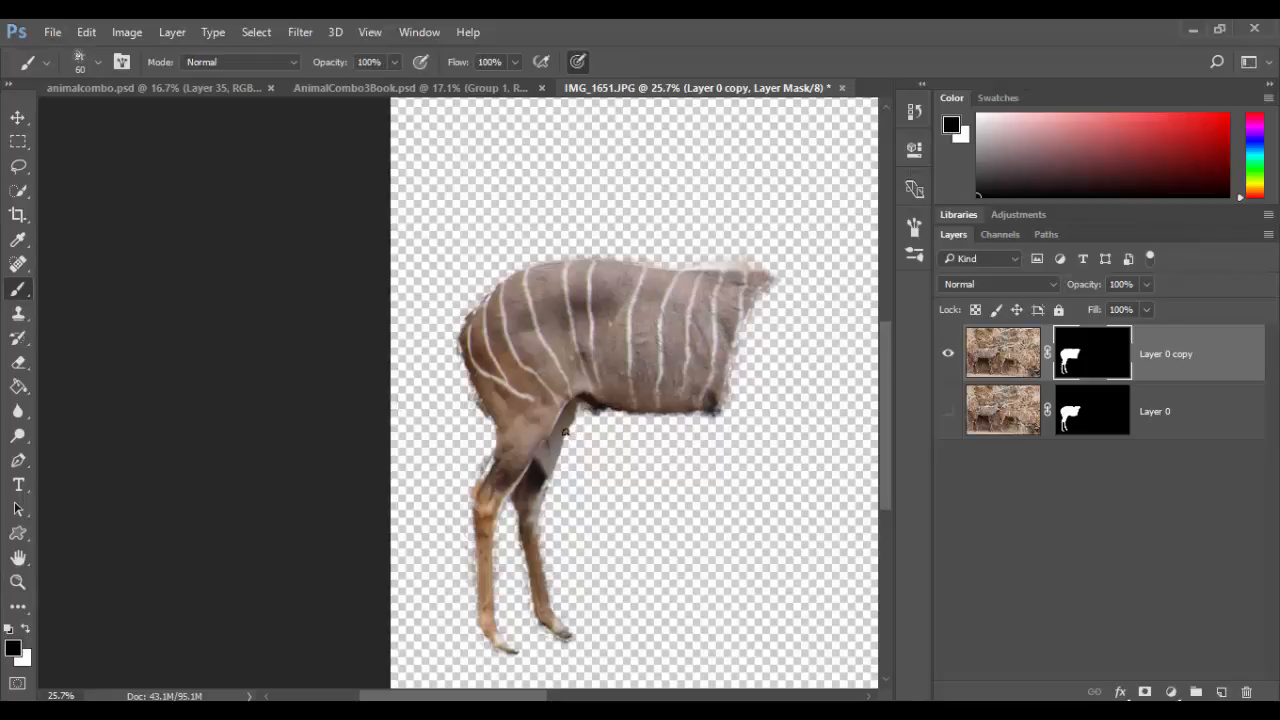
right_click(563, 370)
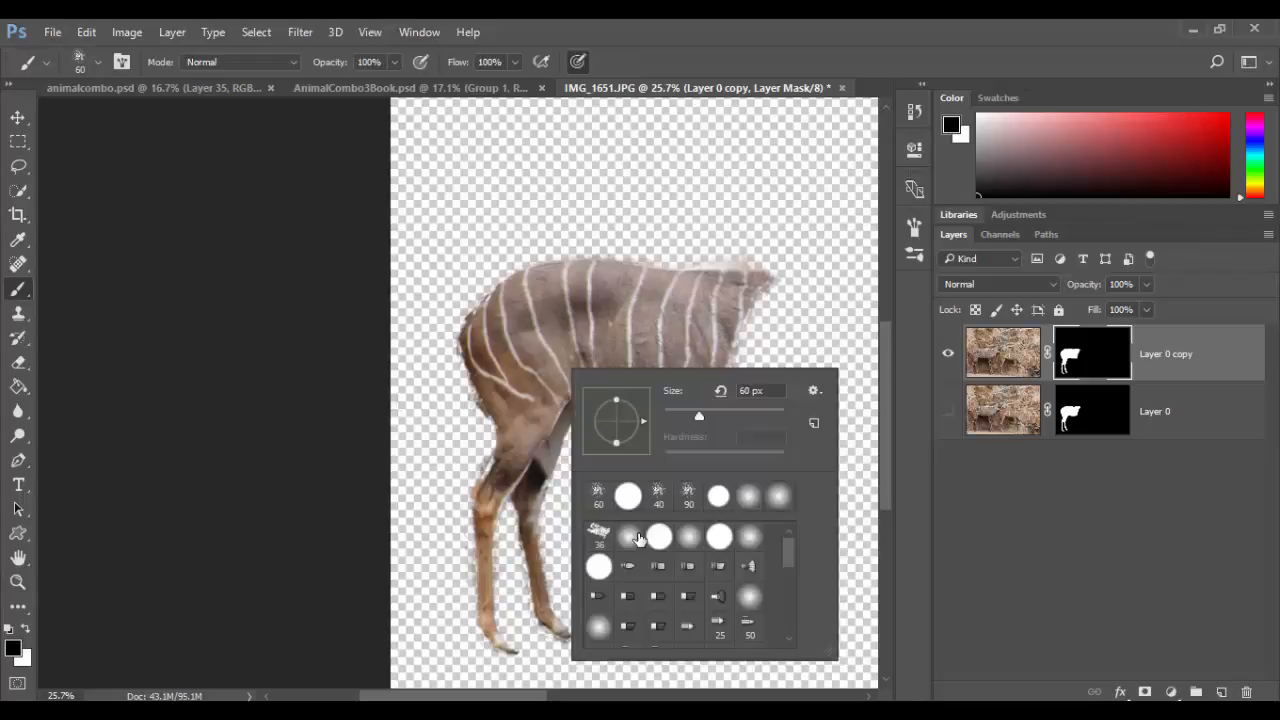
left_click(627, 500)
left_click(481, 248)
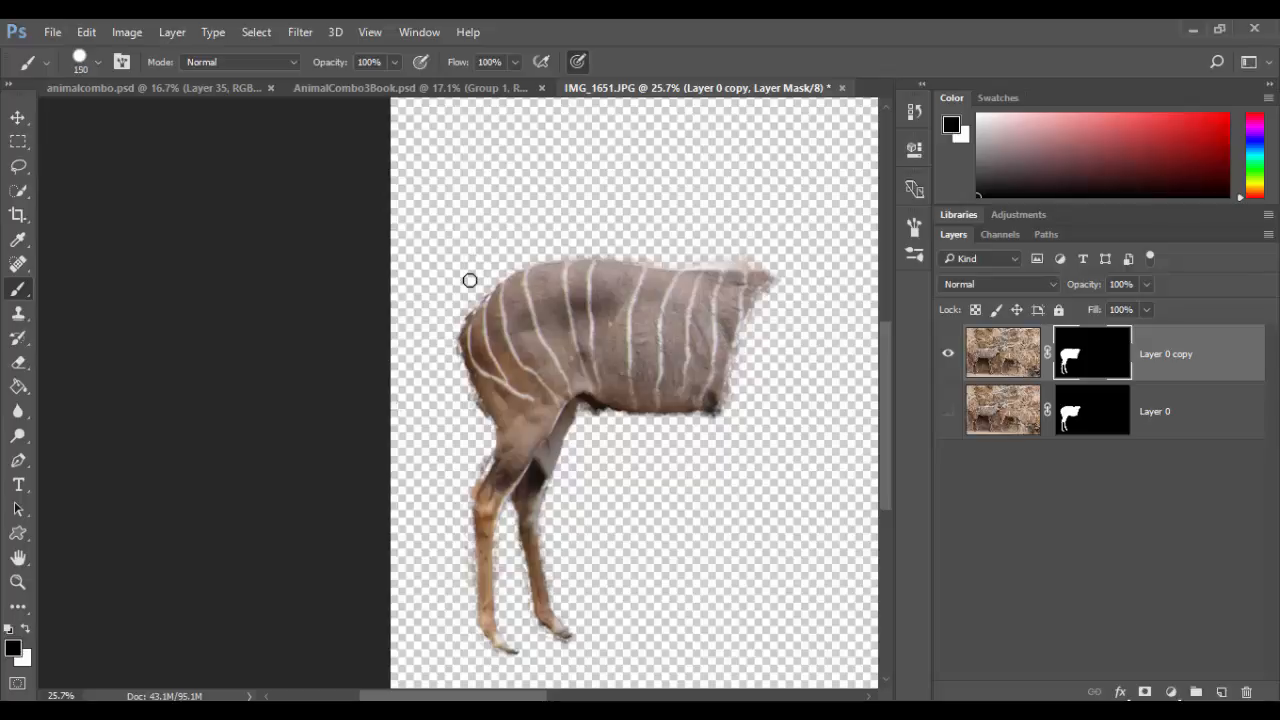
key("bracketright")
key("bracketright")
key("bracketright")
key("bracketright")
key("bracketright")
key("bracketright")
key("bracketright")
key("bracketright")
mouse_move(471, 343)
left_mouse_down()
mouse_move(466, 566)
mouse_move(527, 590)
mouse_move(583, 334)
mouse_move(566, 266)
mouse_move(578, 407)
mouse_move(597, 437)
mouse_move(674, 466)
left_mouse_up()
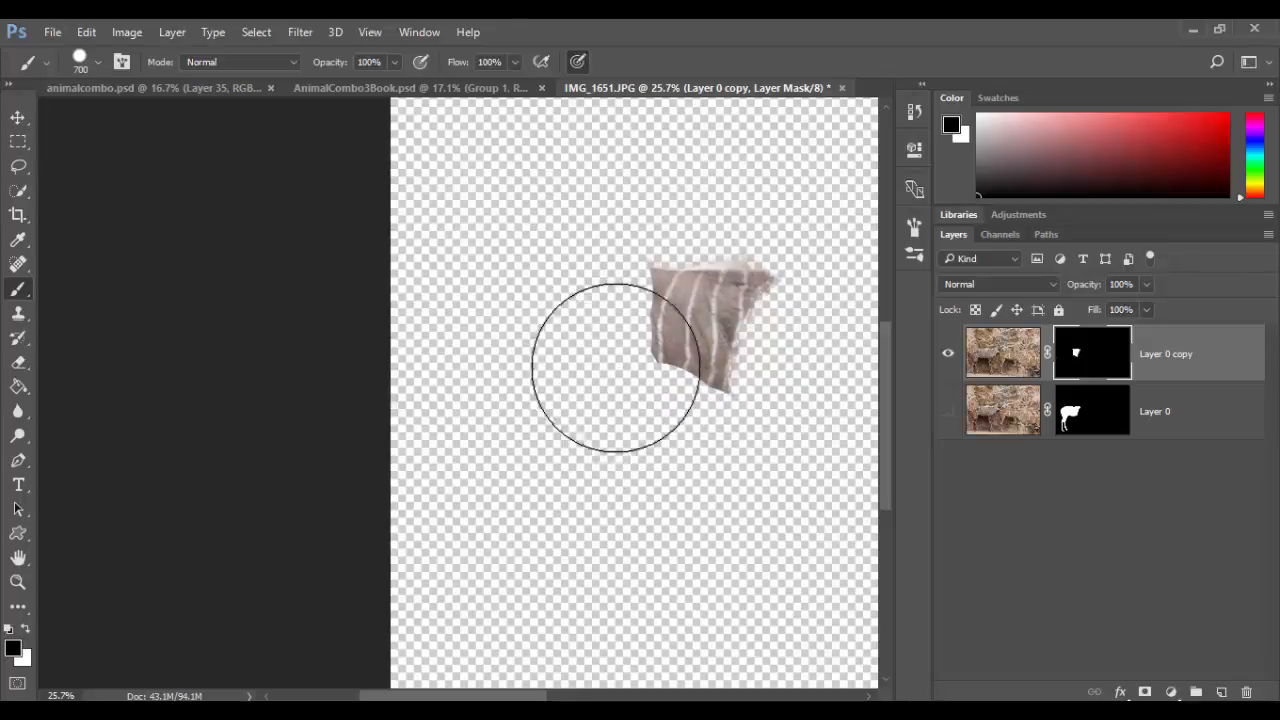
Show Layer 0 again and compare the torso's front edge with Layer 0 copy hidden and shown.
left_click(947, 412)
key("z")
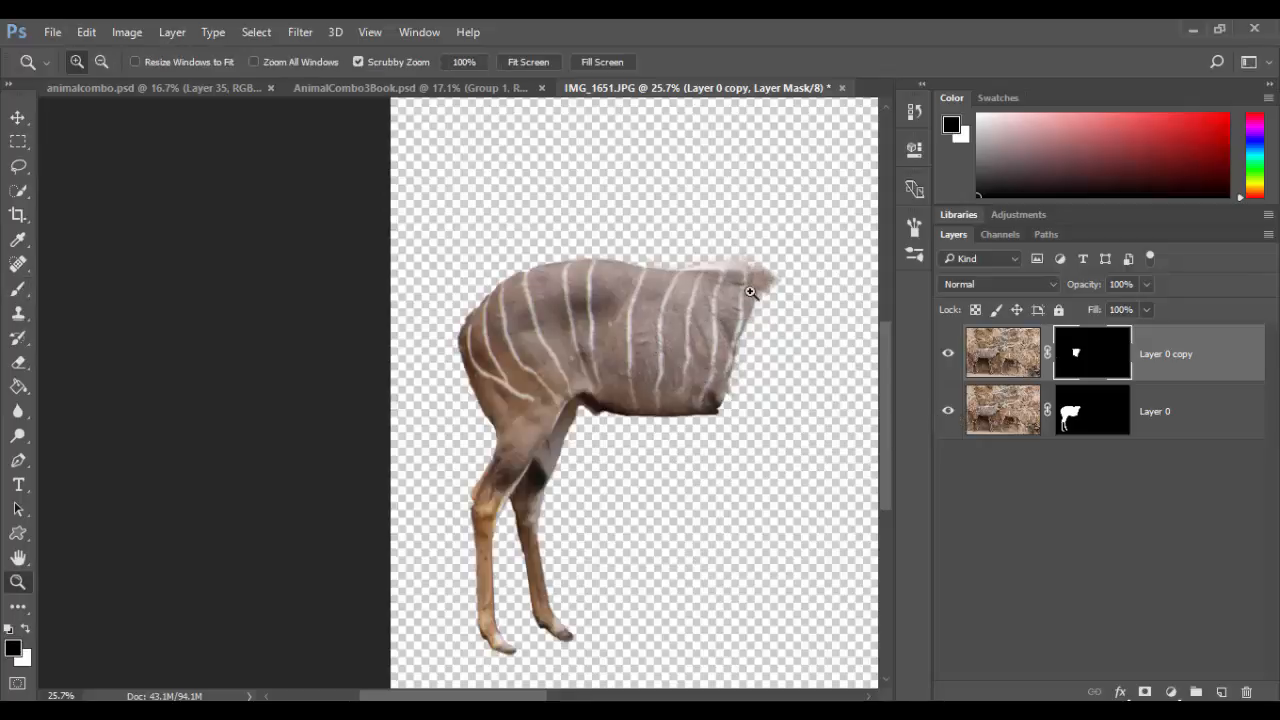
left_click_drag(750, 292, 880, 362)
left_click(948, 362)
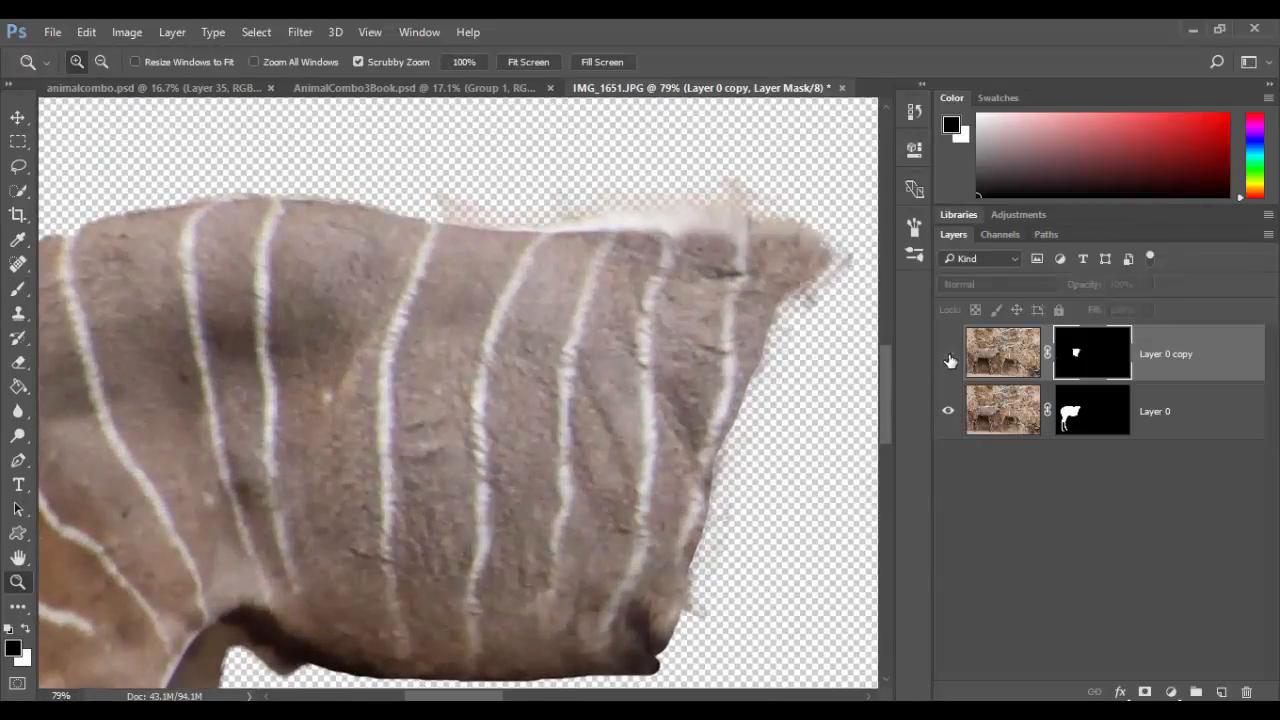
left_click(948, 361)
left_click(949, 360)
left_click(949, 360)
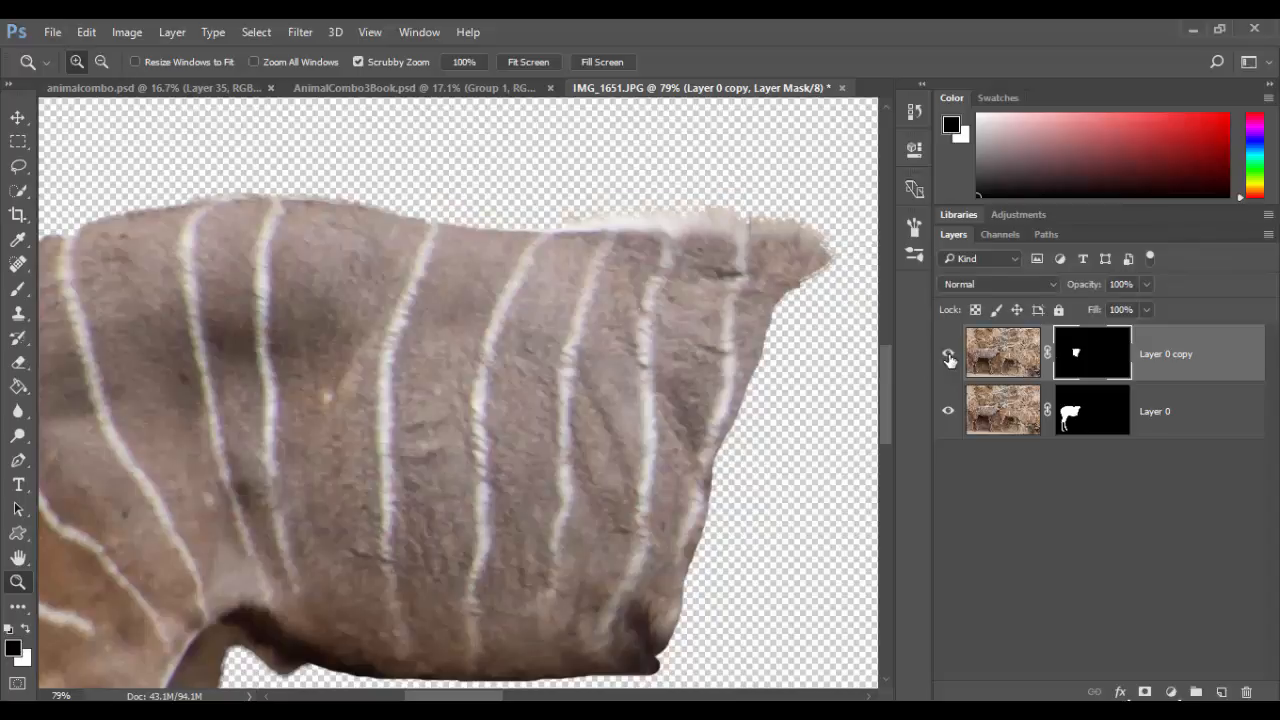
Switch to the 60 px textured brush and paint stray fringe off Layer 0 copy's mask along the lower front edge.
left_click_drag(750, 517, 653, 477)
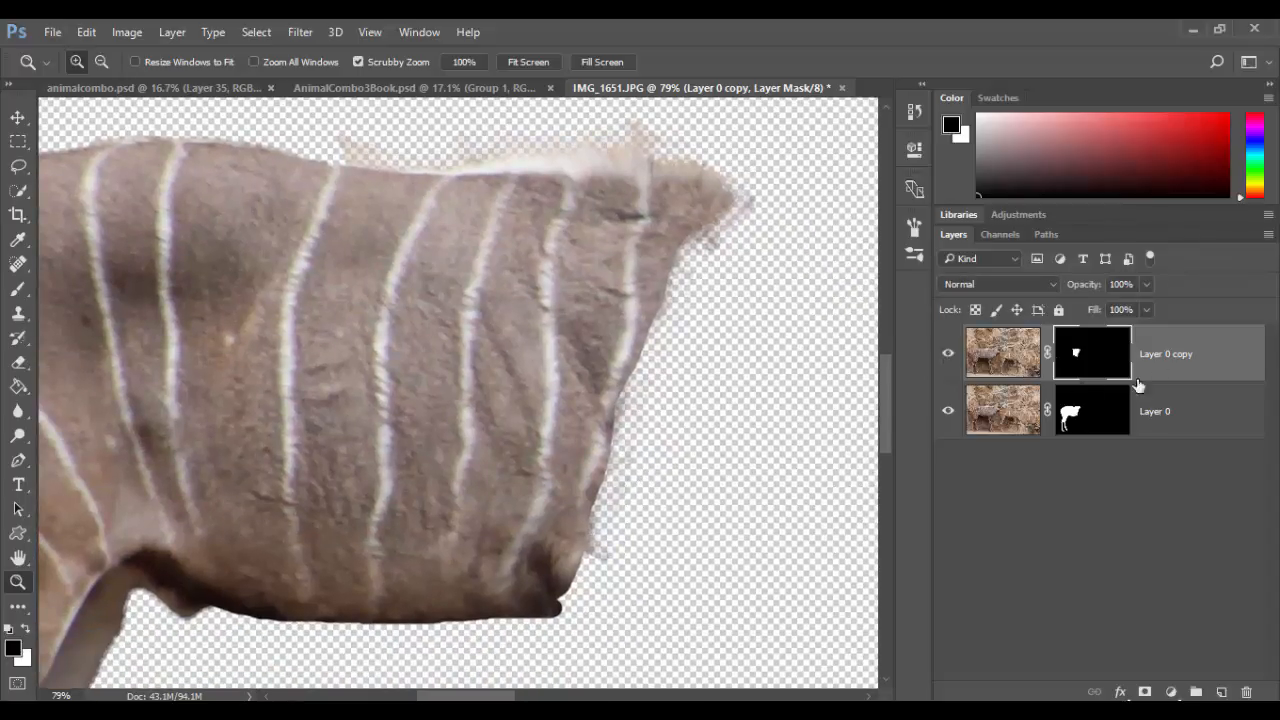
right_click(646, 508)
left_click(647, 485)
key("b")
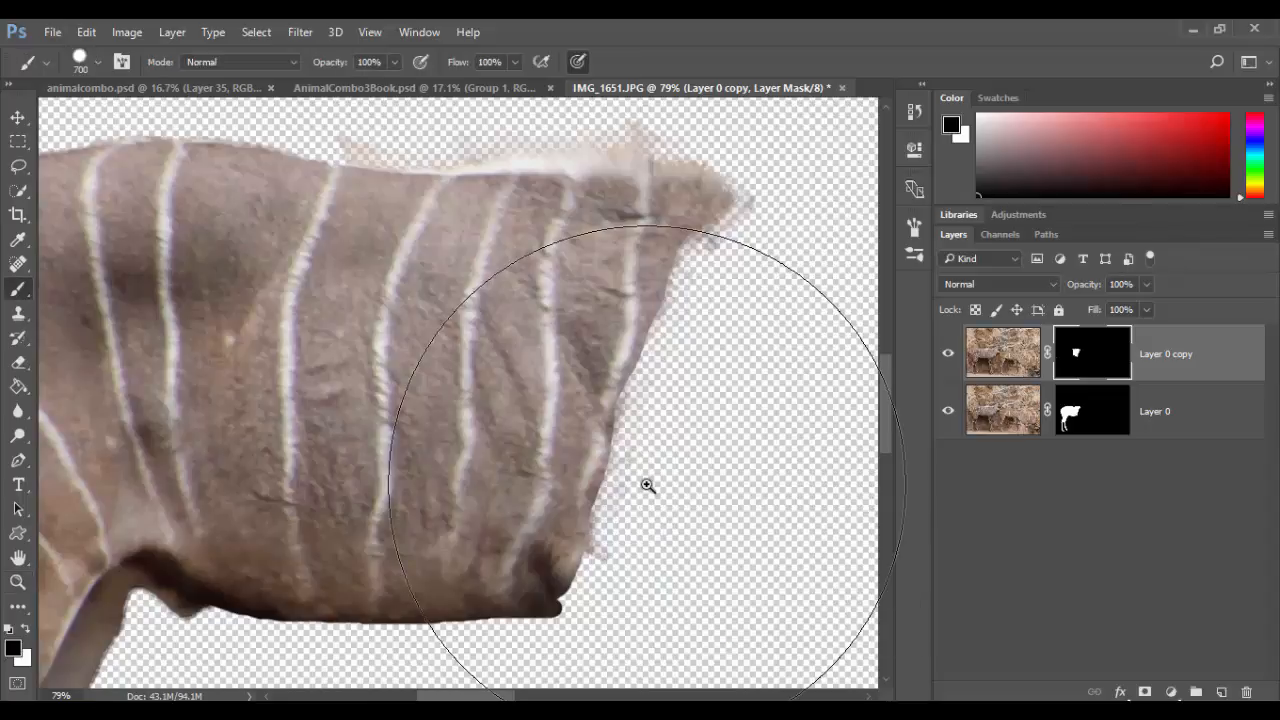
right_click(648, 486)
left_click(712, 540)
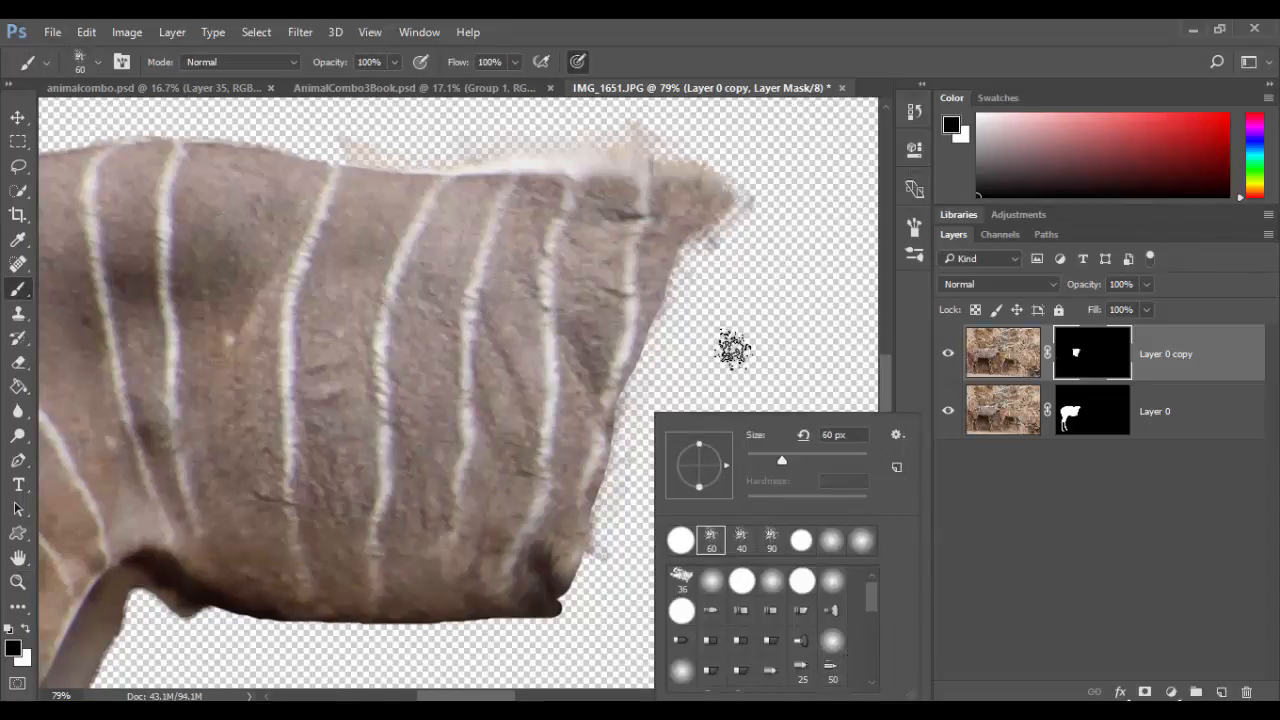
left_click(840, 335)
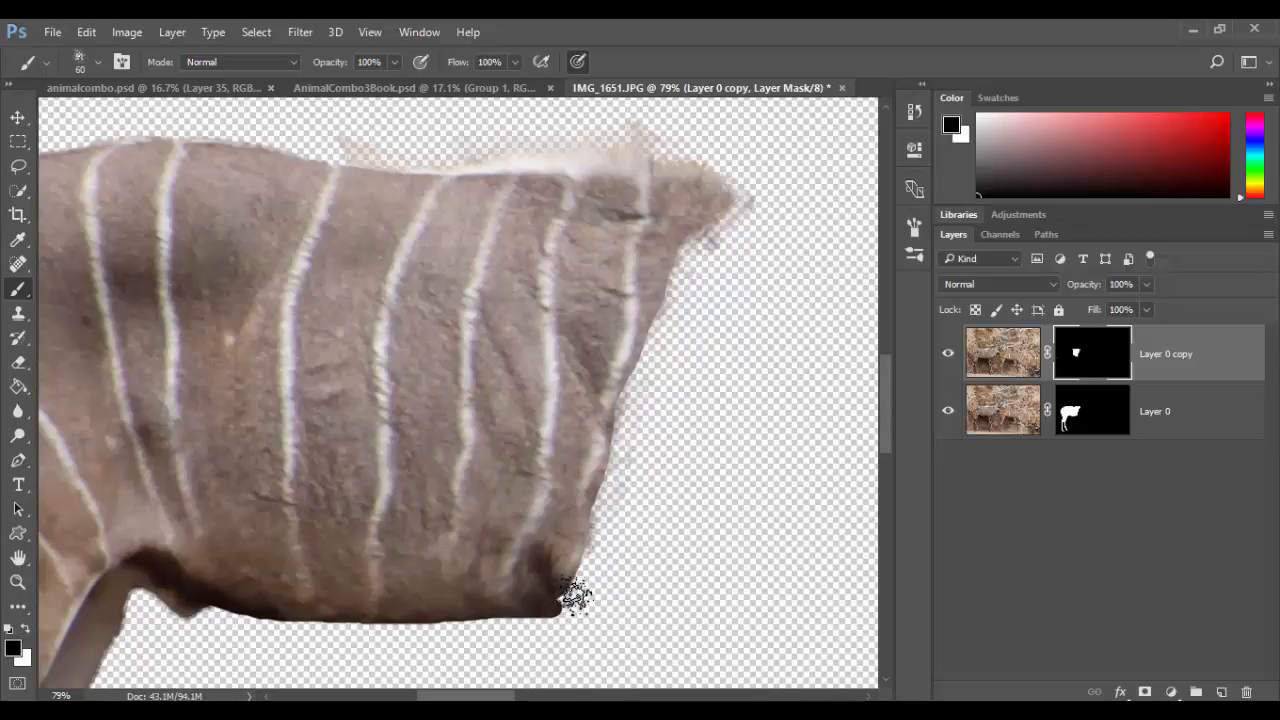
Roughen the belly's front corner on Layer 0's mask and trim the fringe around the neck and back on Layer 0 copy's mask.
left_click(1077, 405)
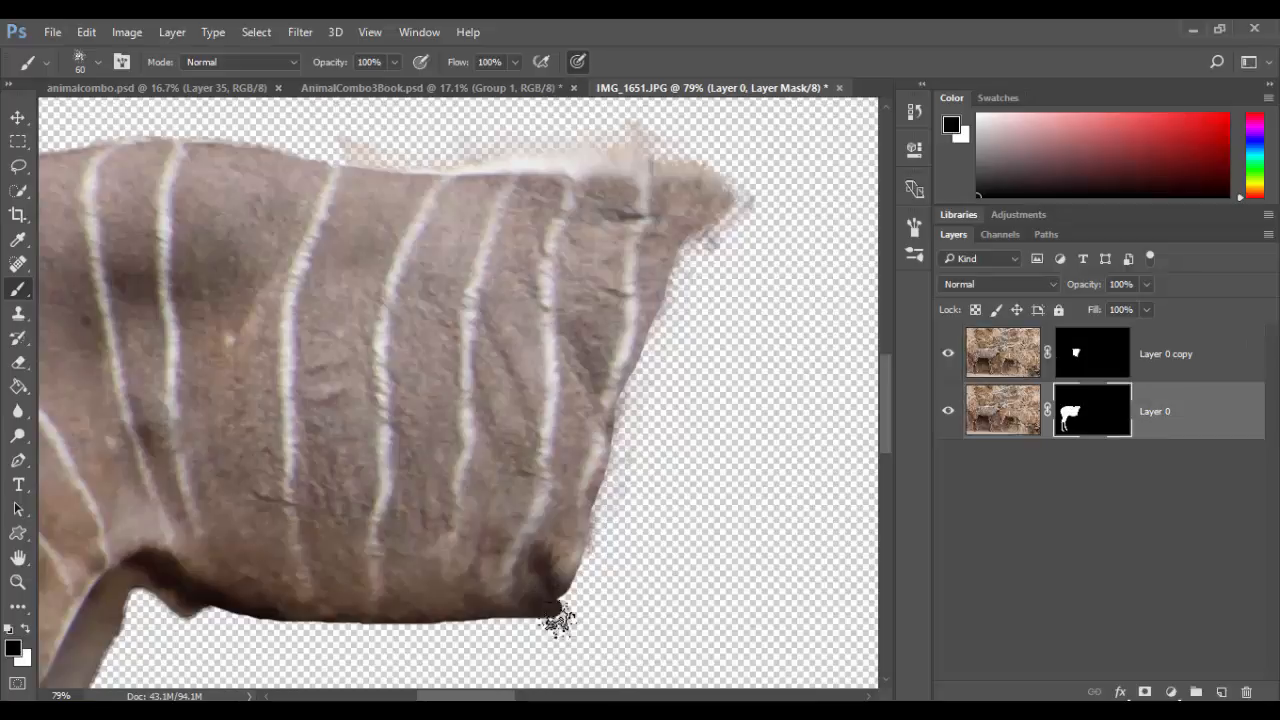
mouse_move(561, 623)
left_mouse_down()
mouse_move(529, 637)
mouse_move(600, 543)
left_mouse_up()
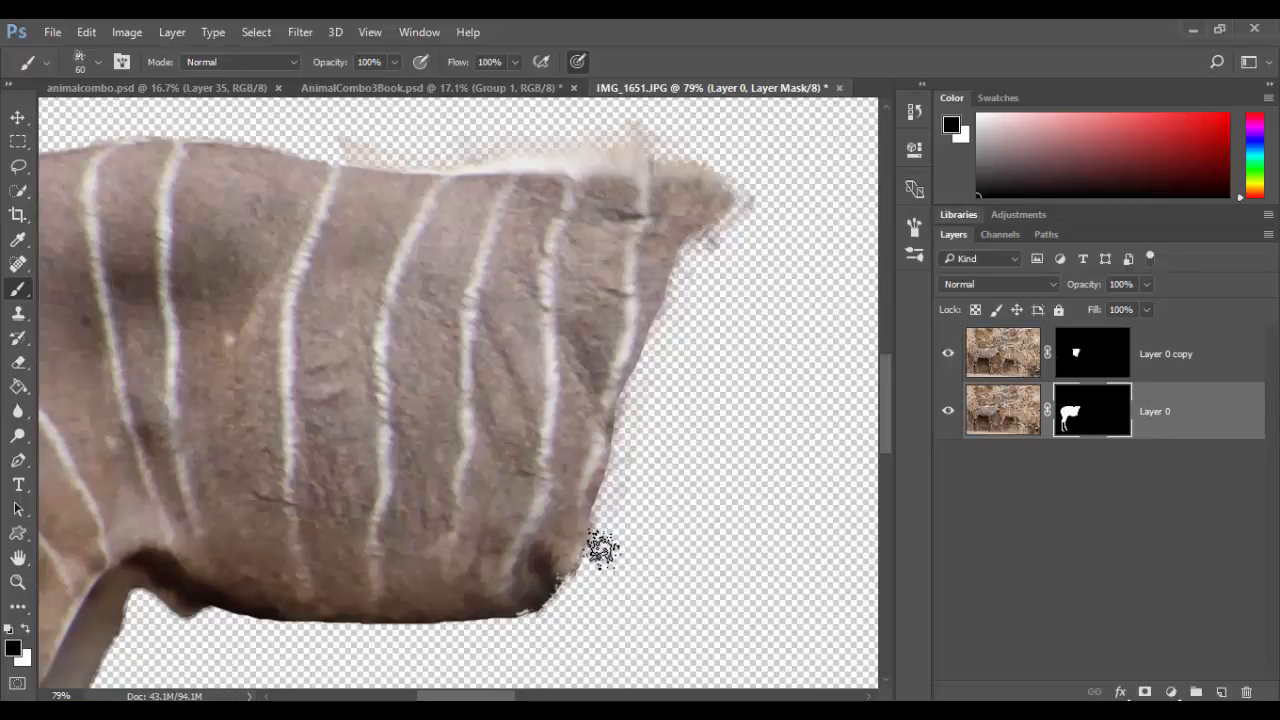
left_click(1075, 368)
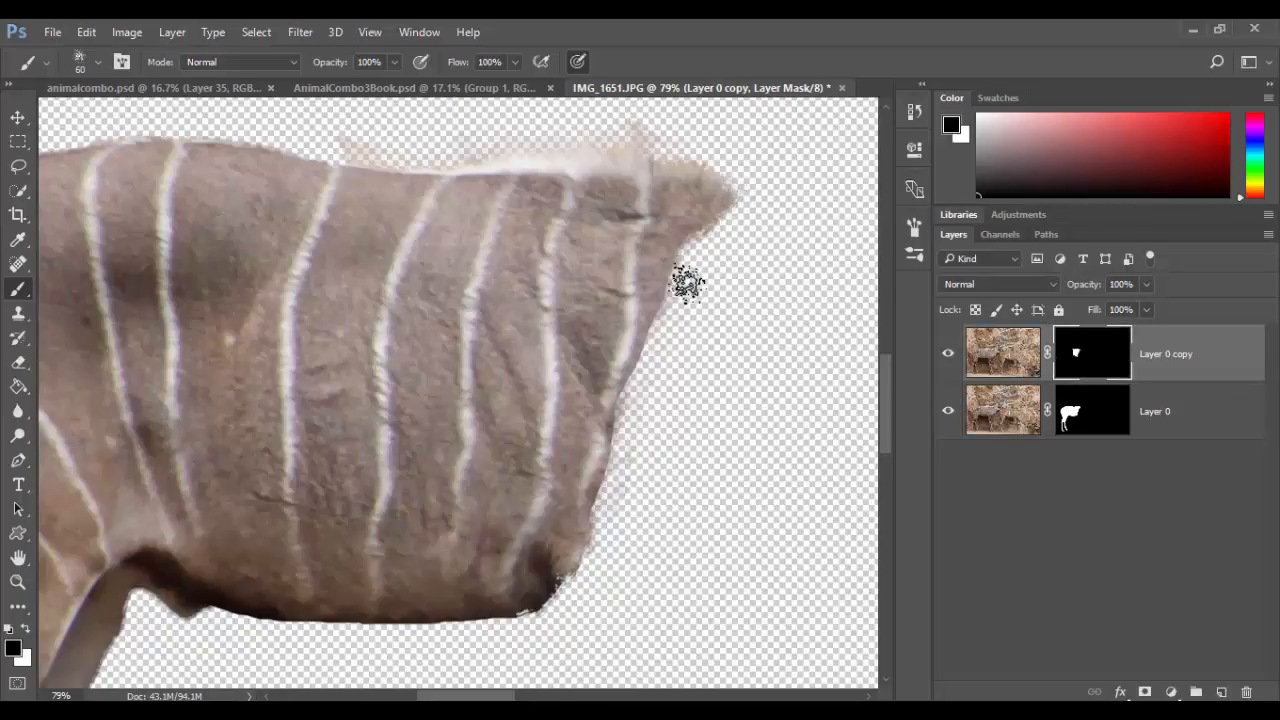
left_click_drag(777, 343, 806, 477)
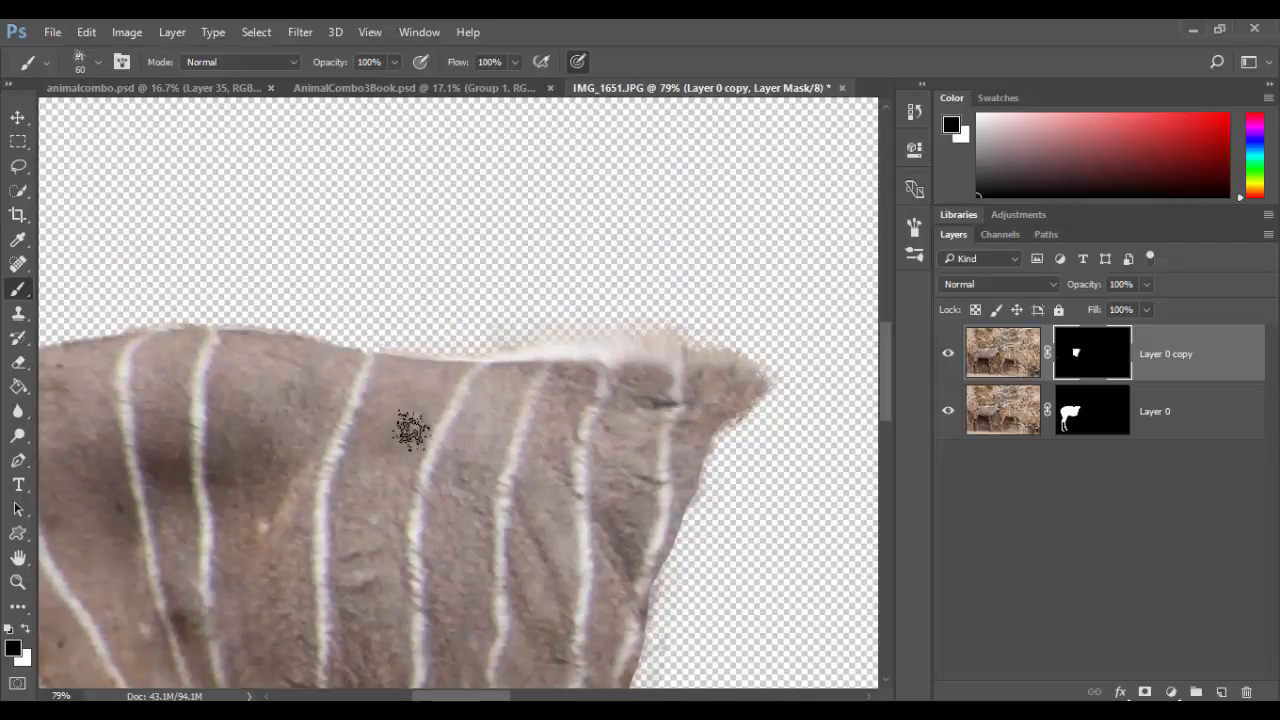
Fit the whole image in view and group Layer 0 copy with Layer 0.
key("z")
key("ctrl+0")
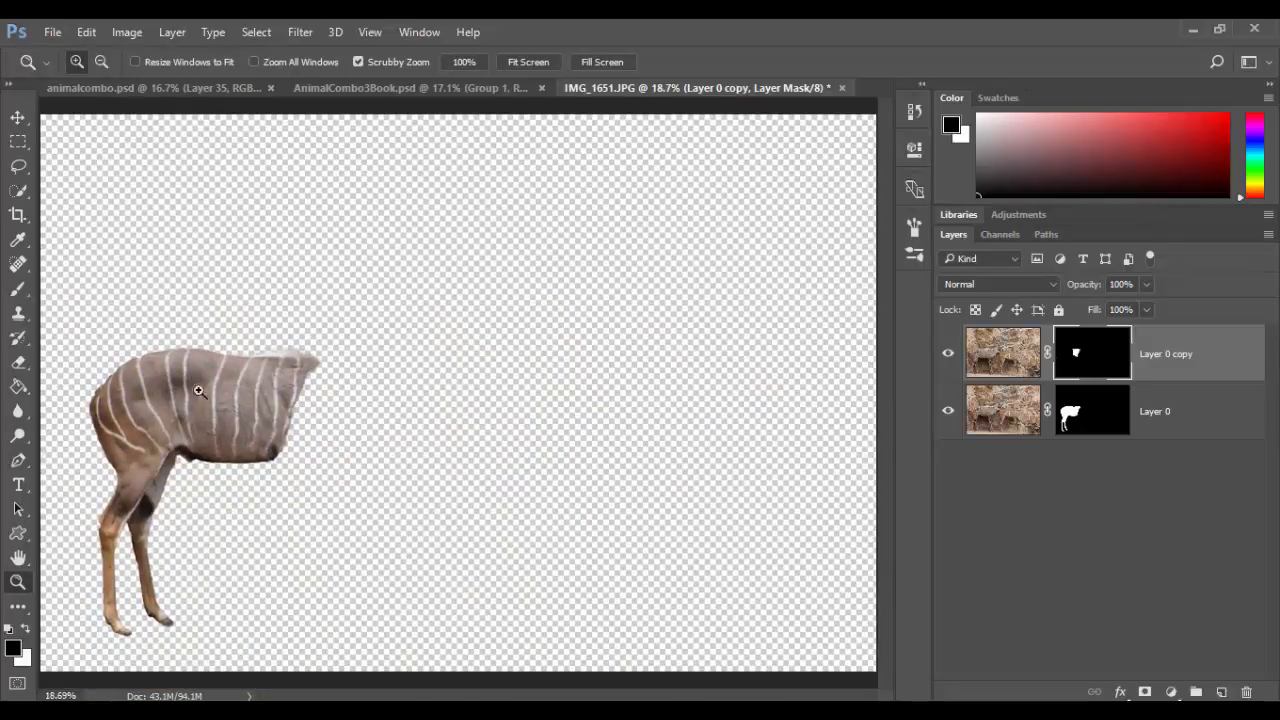
left_click(1199, 414, "shift")
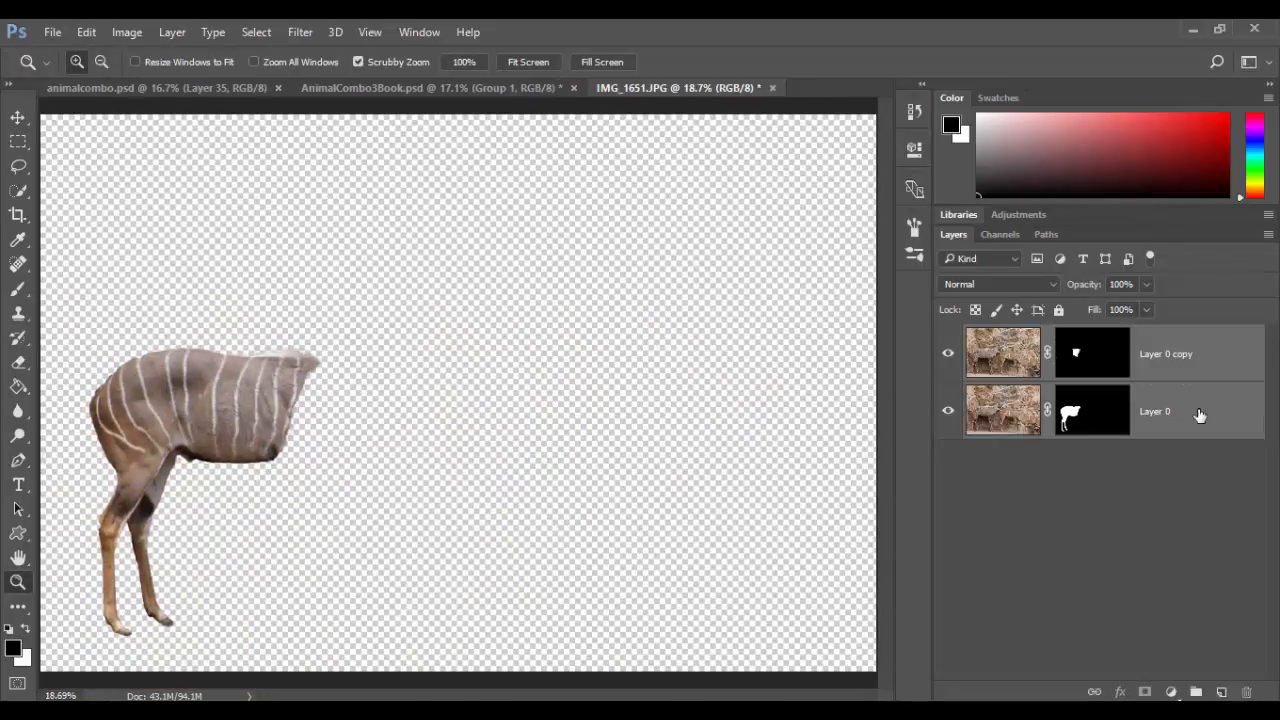
key("ctrl+g")
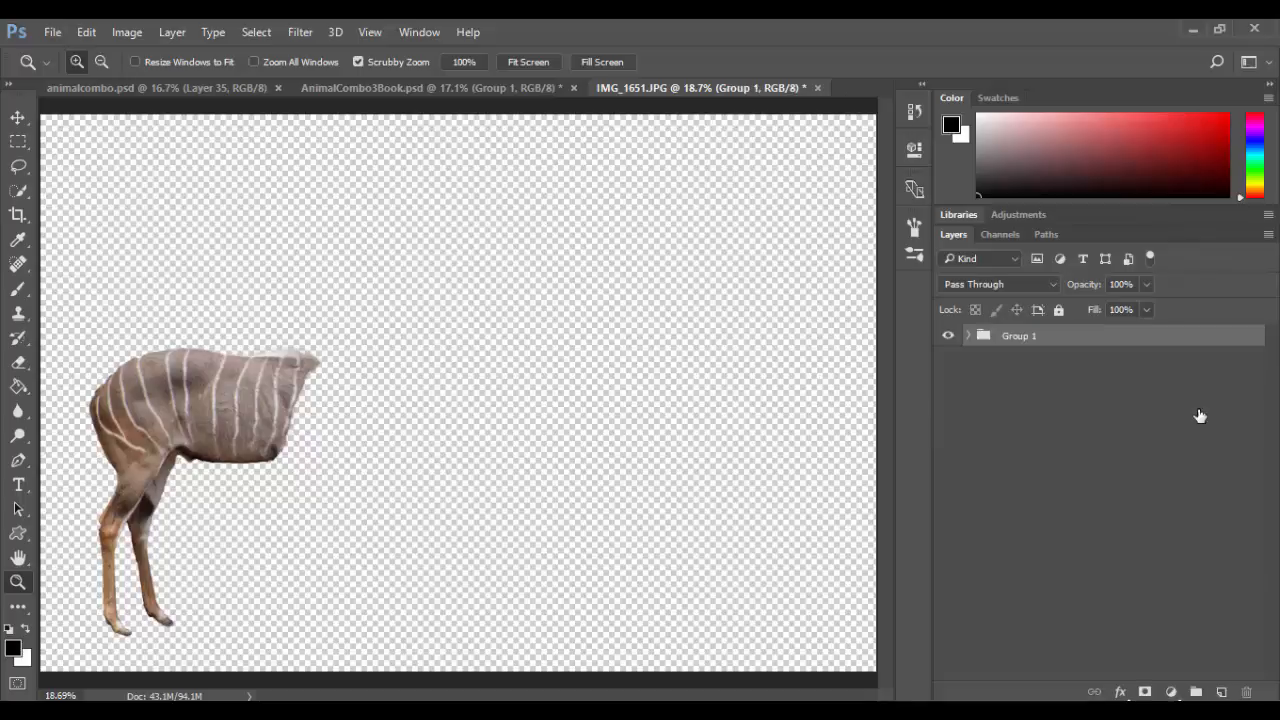
Duplicate the antelope's Group 1 into AnimalCombo3Book.psd and switch to that document.
right_click(1095, 340)
left_click(900, 134)
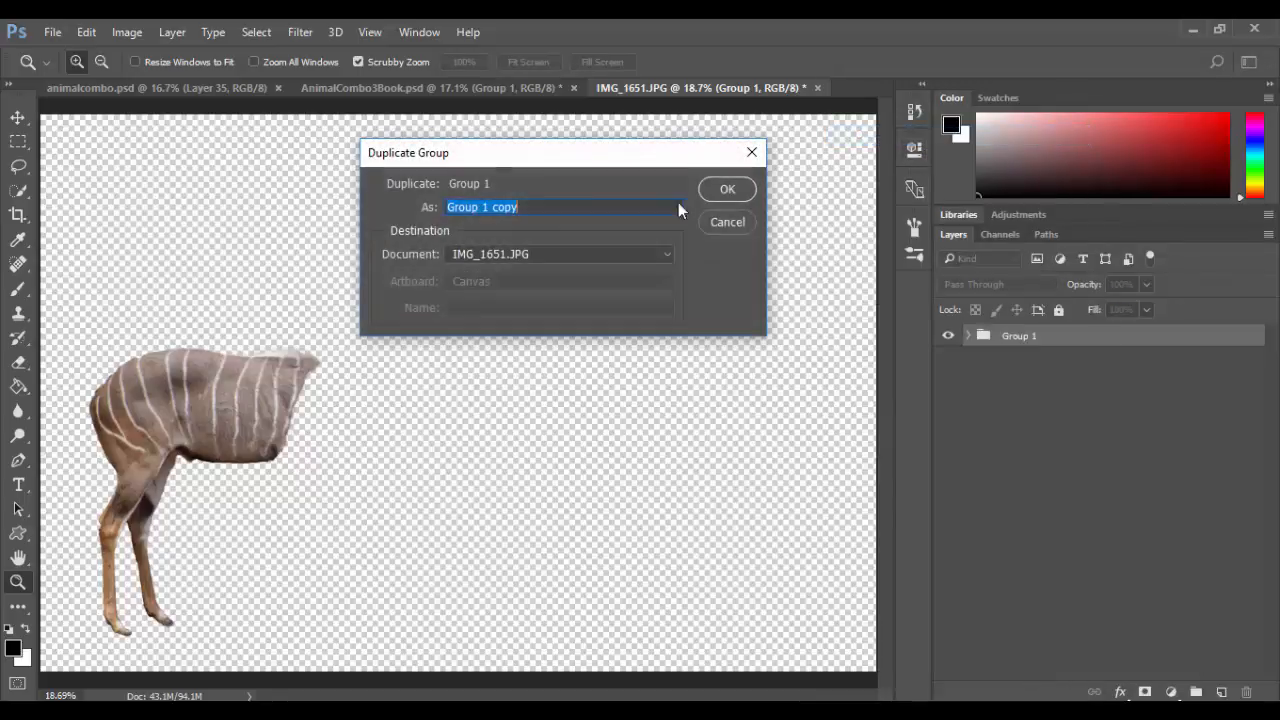
left_click(504, 258)
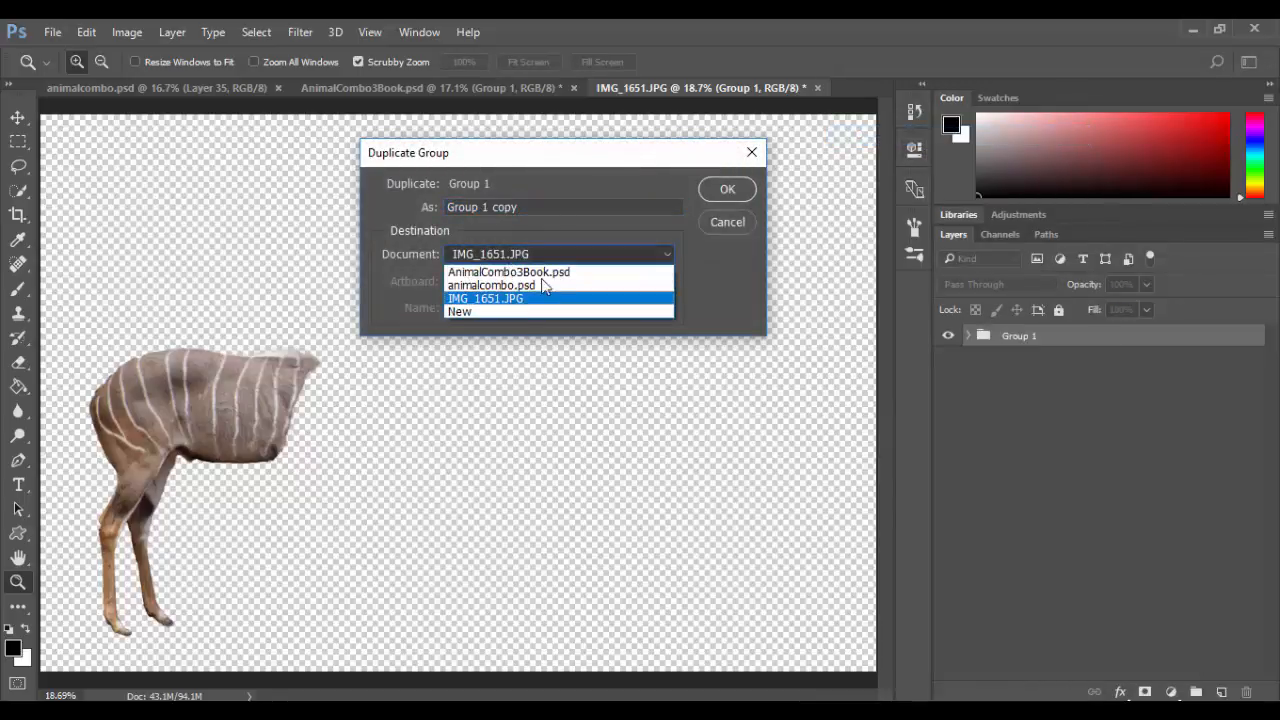
left_click(551, 275)
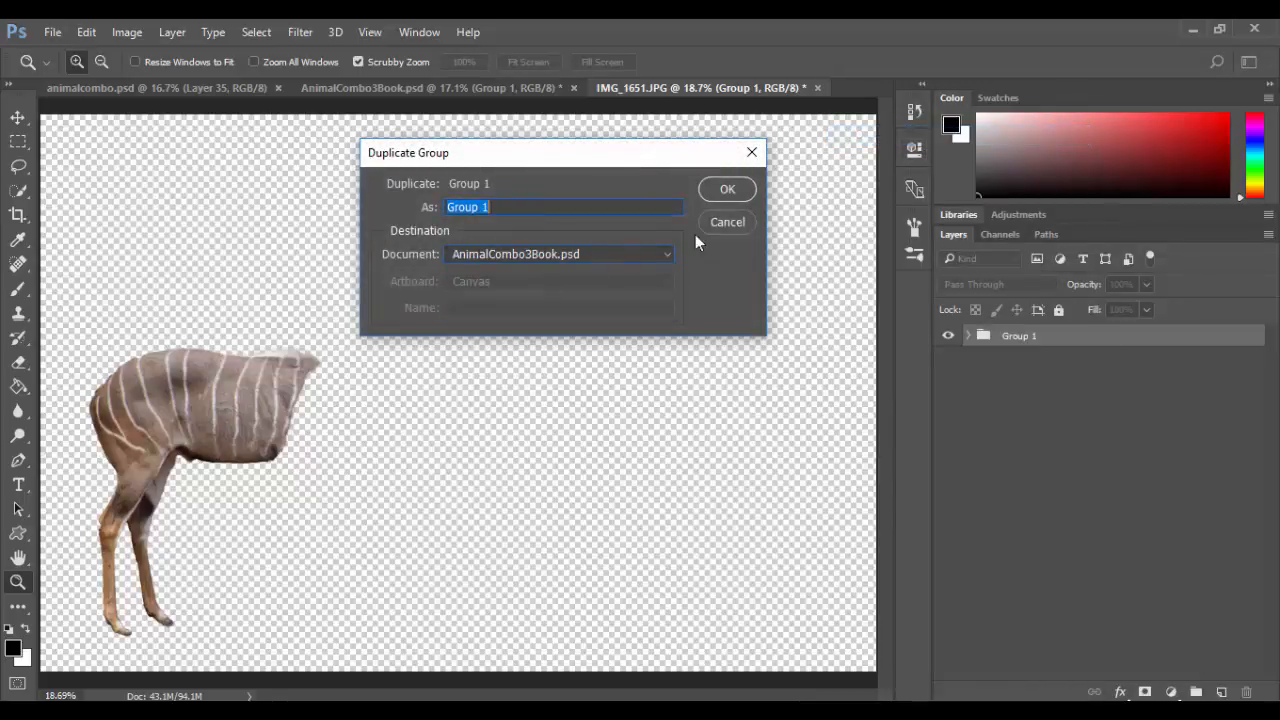
left_click(753, 190)
left_click(477, 89)
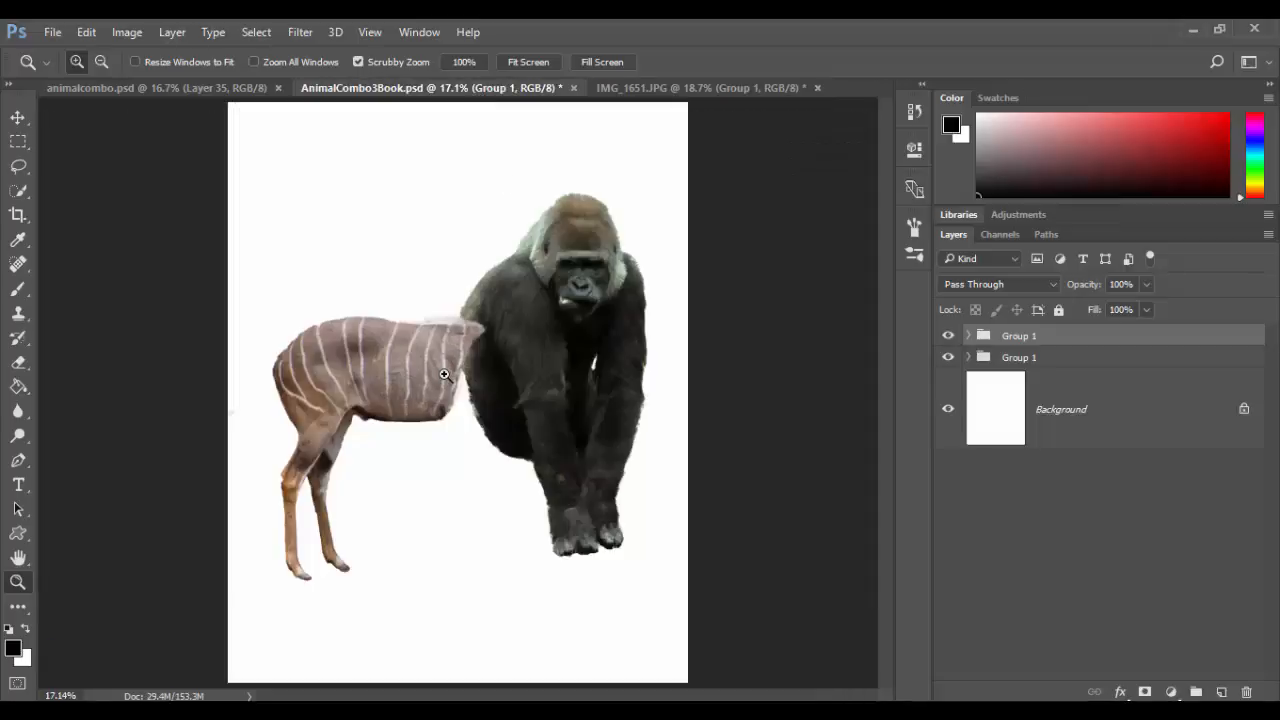
Move the antelope group toward the gorilla so the front of its torso overlaps the gorilla's body.
mouse_move(411, 353)
left_mouse_down()
mouse_move(443, 358)
mouse_move(414, 363)
mouse_move(424, 366)
left_mouse_up()
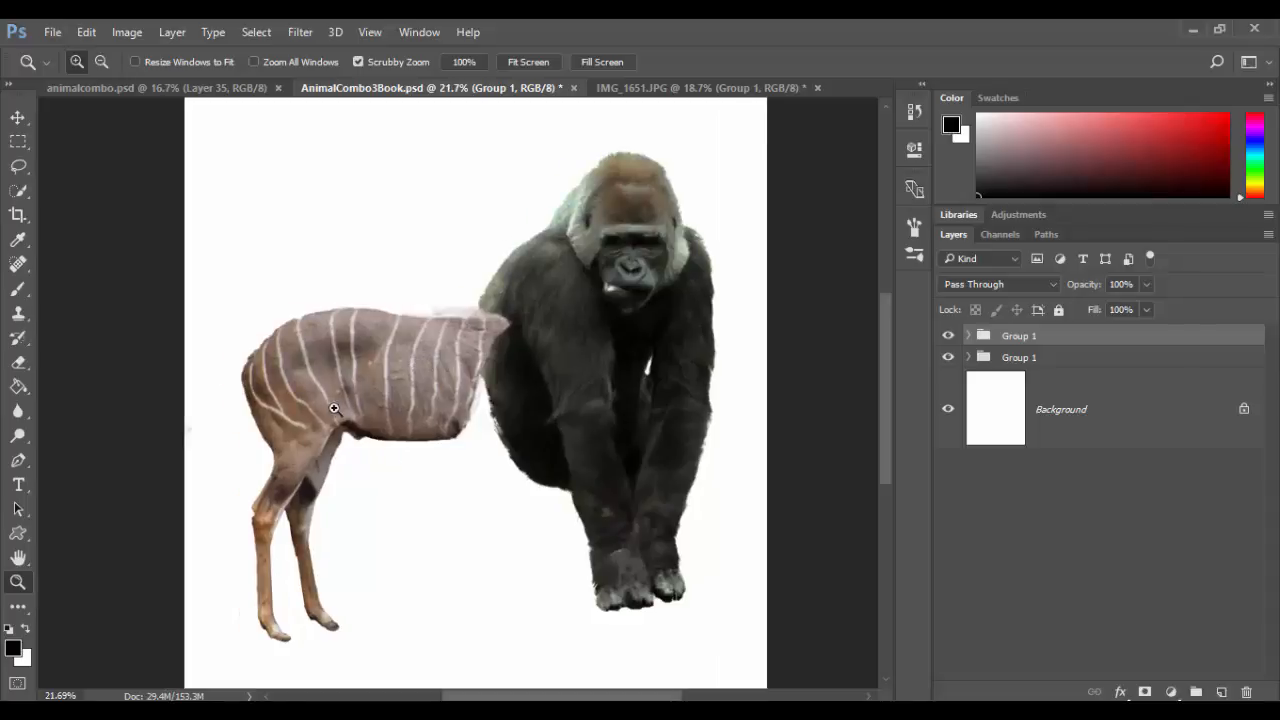
left_click(18, 117)
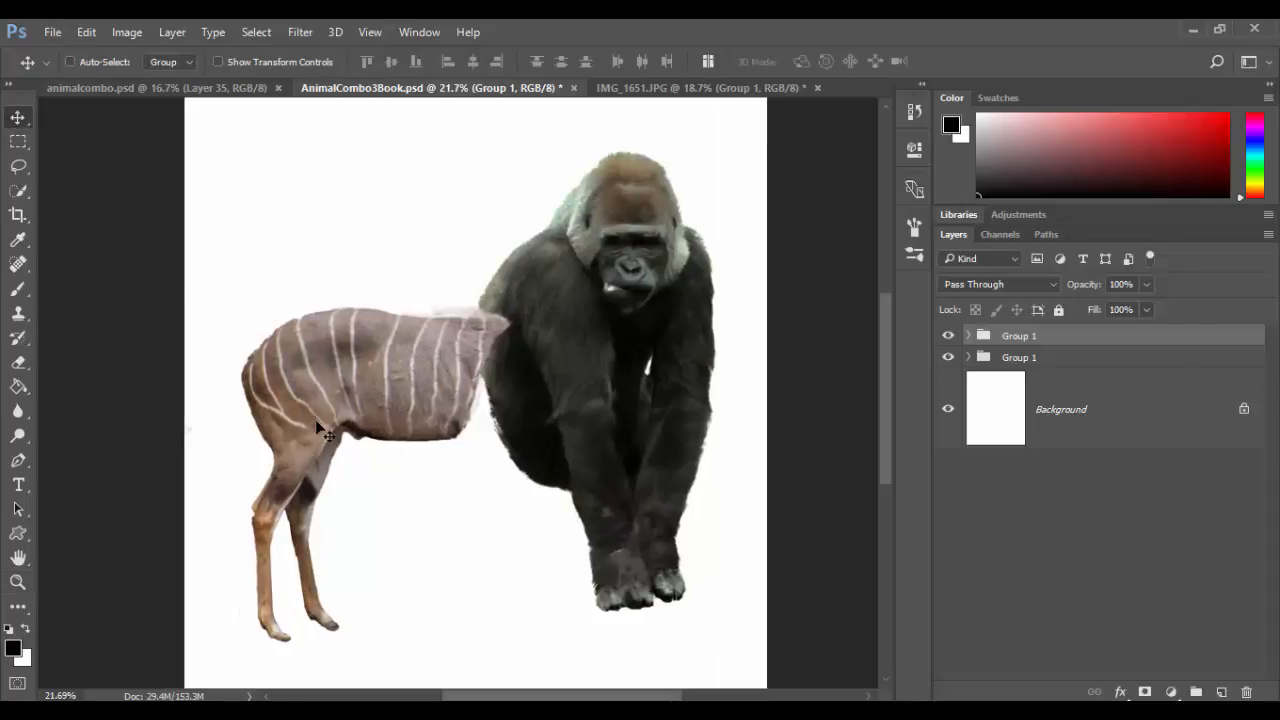
left_click_drag(323, 420, 384, 432)
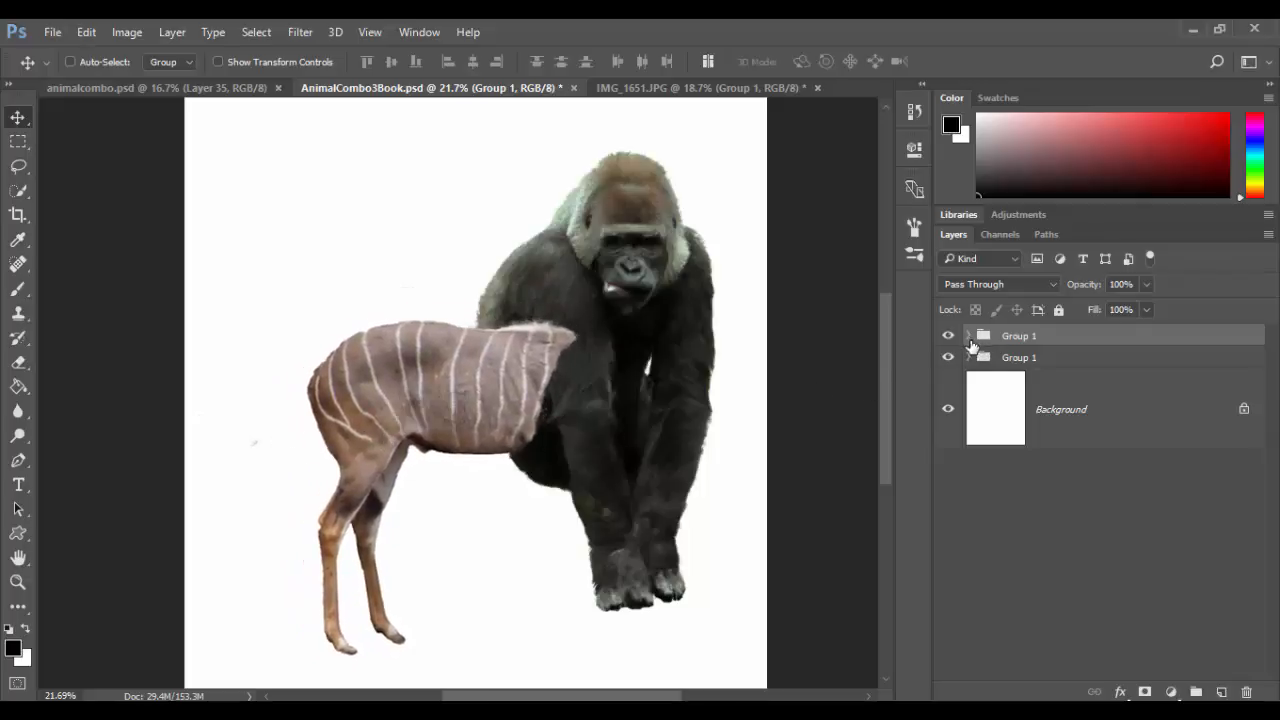
Paint out the stray specks behind the antelope on its layer masks with the textured brush enlarged to 150 px, then collapse the group.
left_click(969, 338)
left_click(1125, 412)
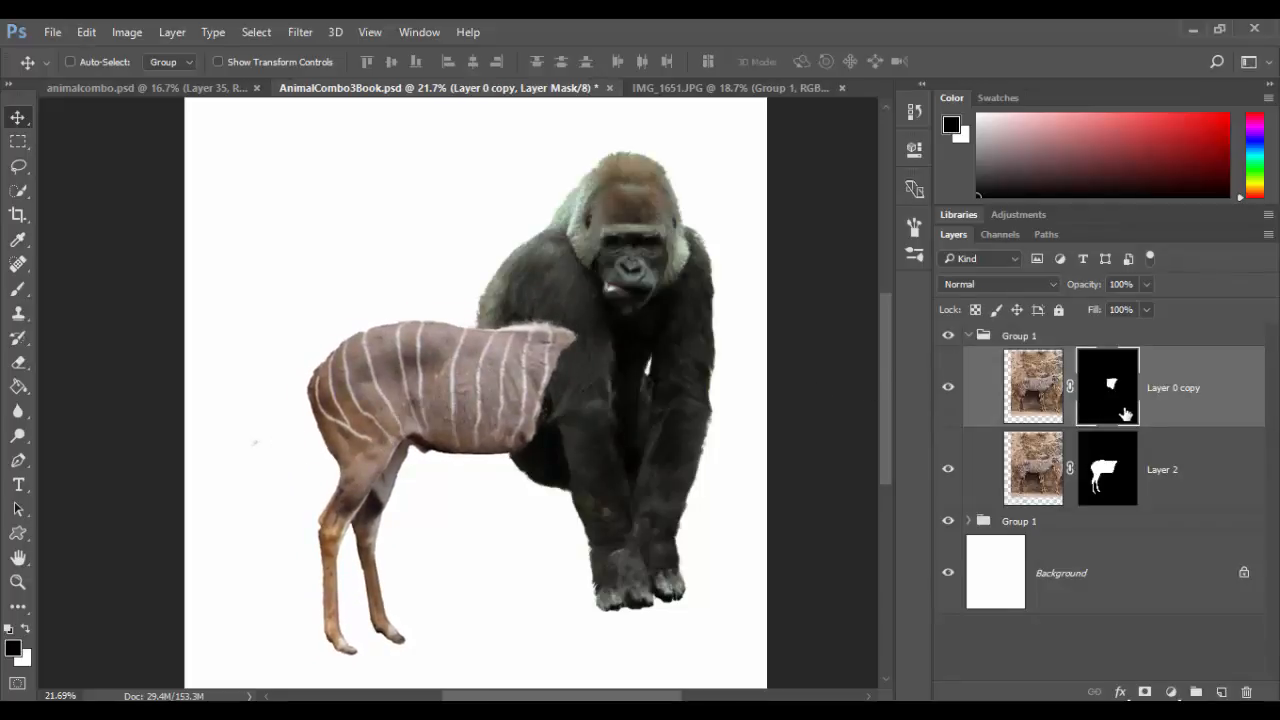
left_click(1103, 490)
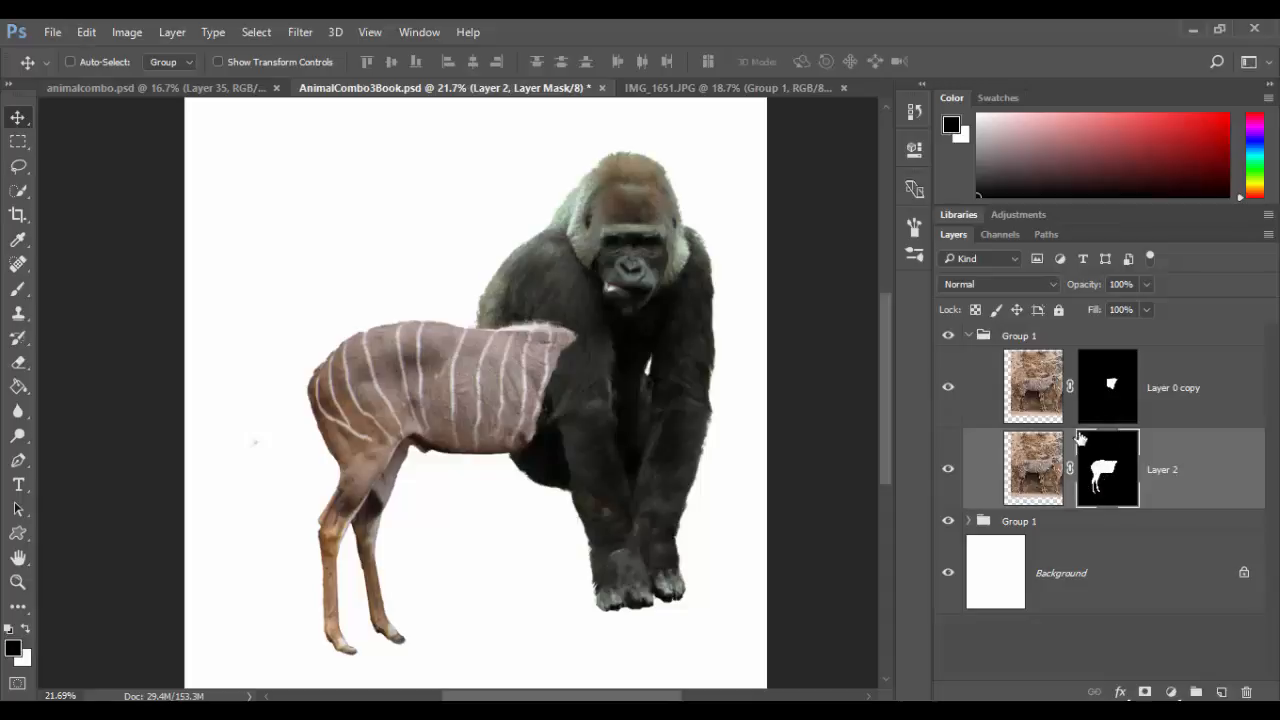
key("b")
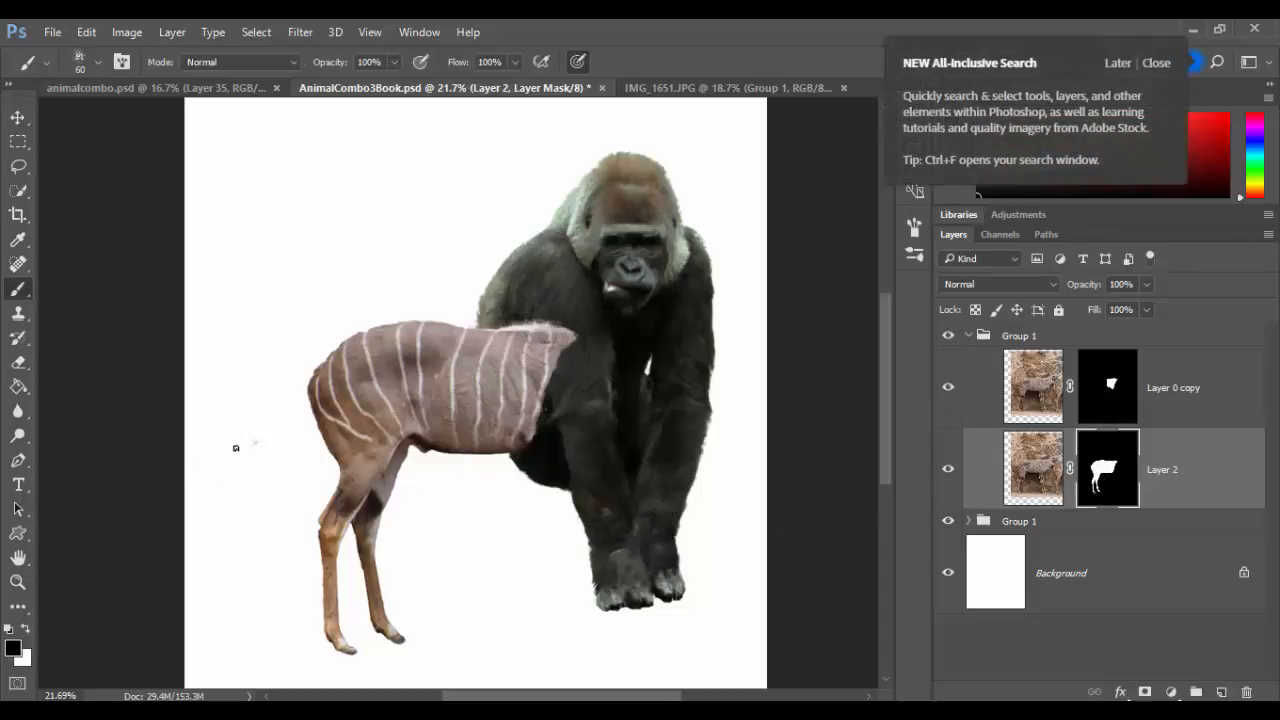
key("bracketright")
key("bracketright")
left_click(1110, 400)
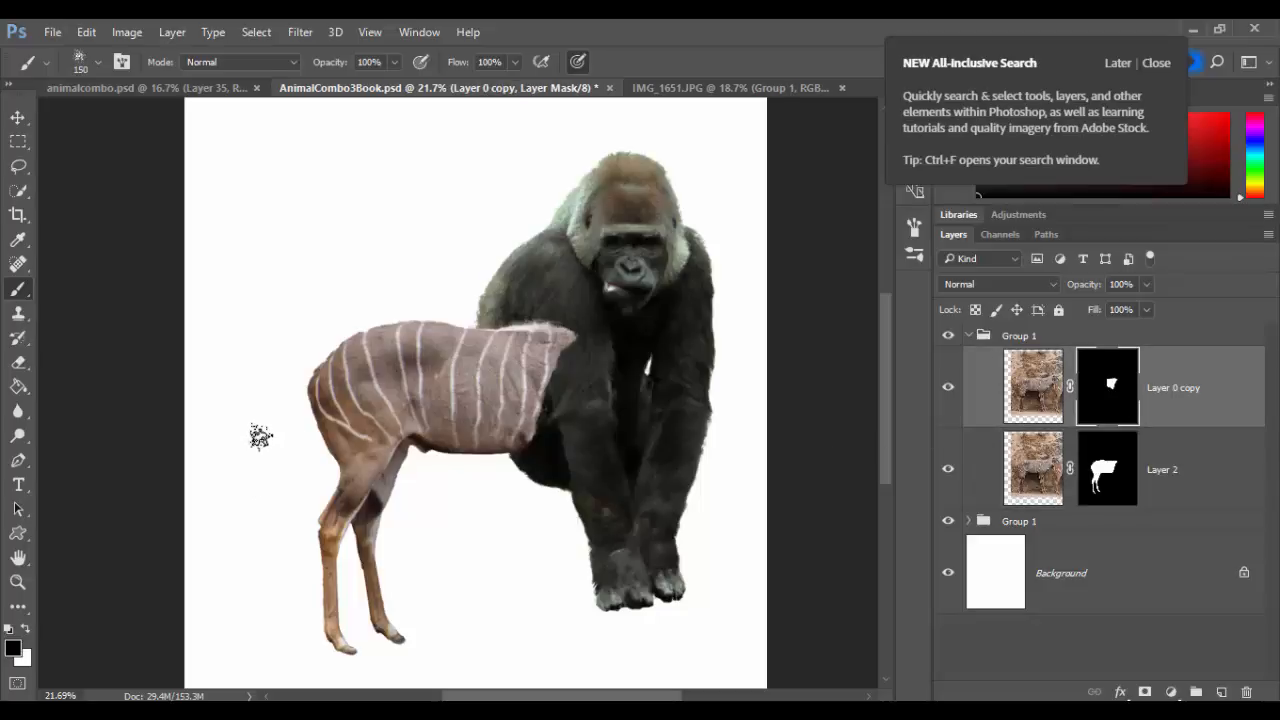
left_click(968, 336)
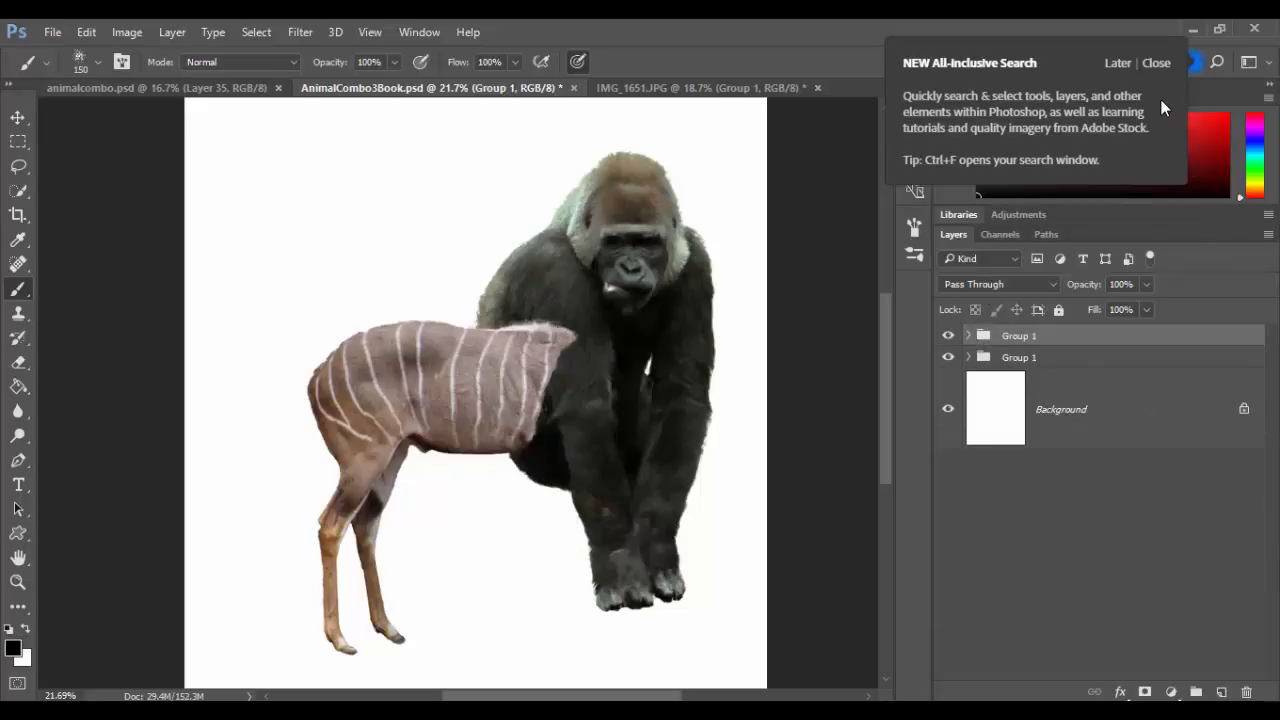
left_click(1160, 64)
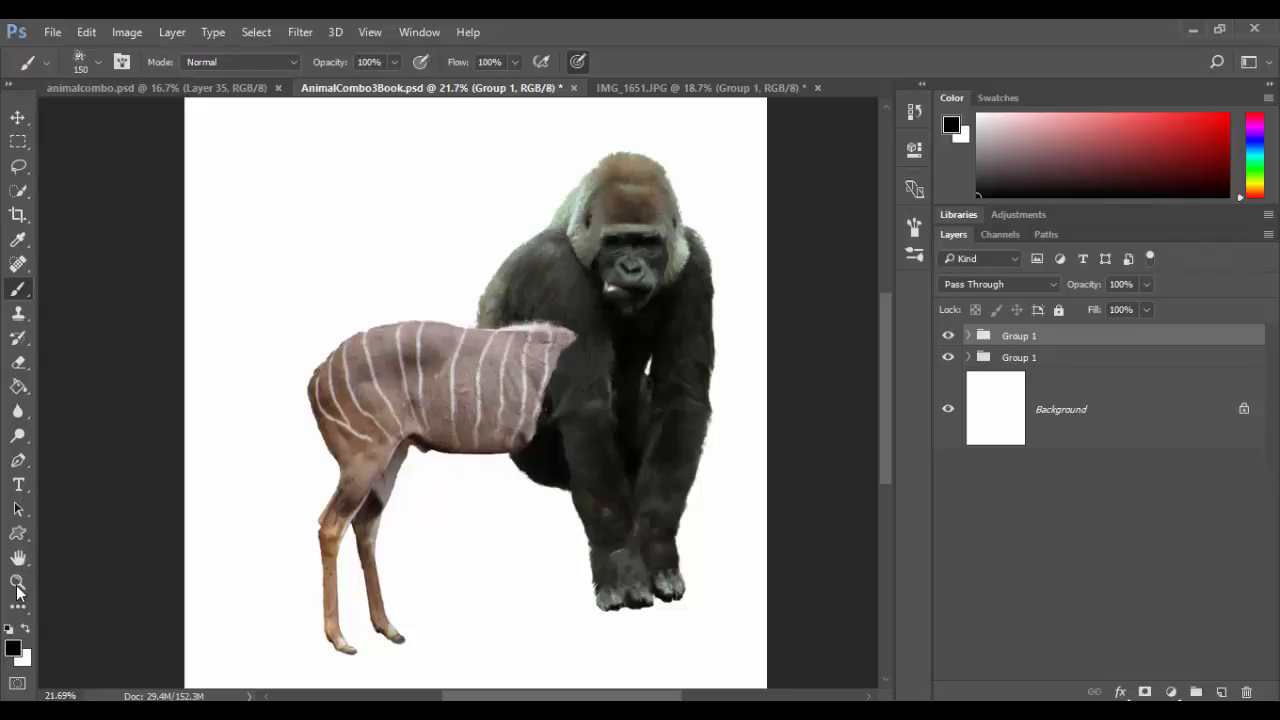
Move the antelope group back away from the gorilla until only its front edge overlaps the gorilla's side.
left_click(507, 503)
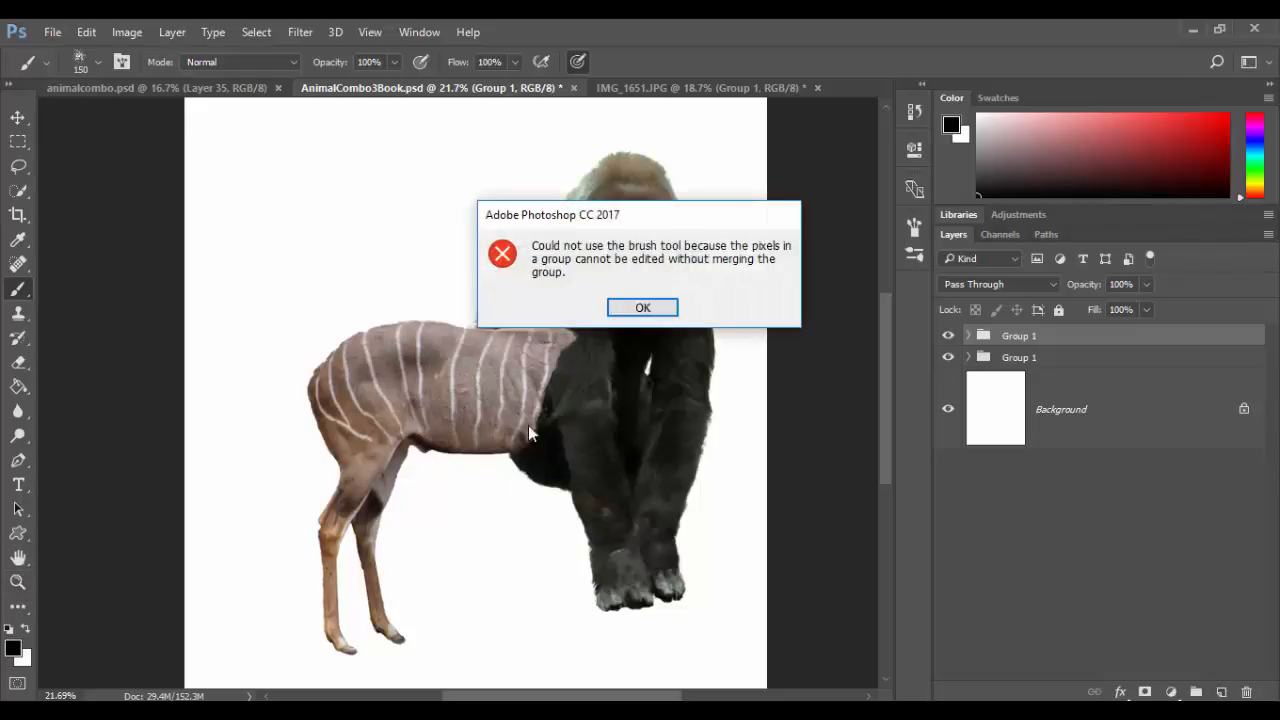
left_click(643, 308)
left_click(18, 582)
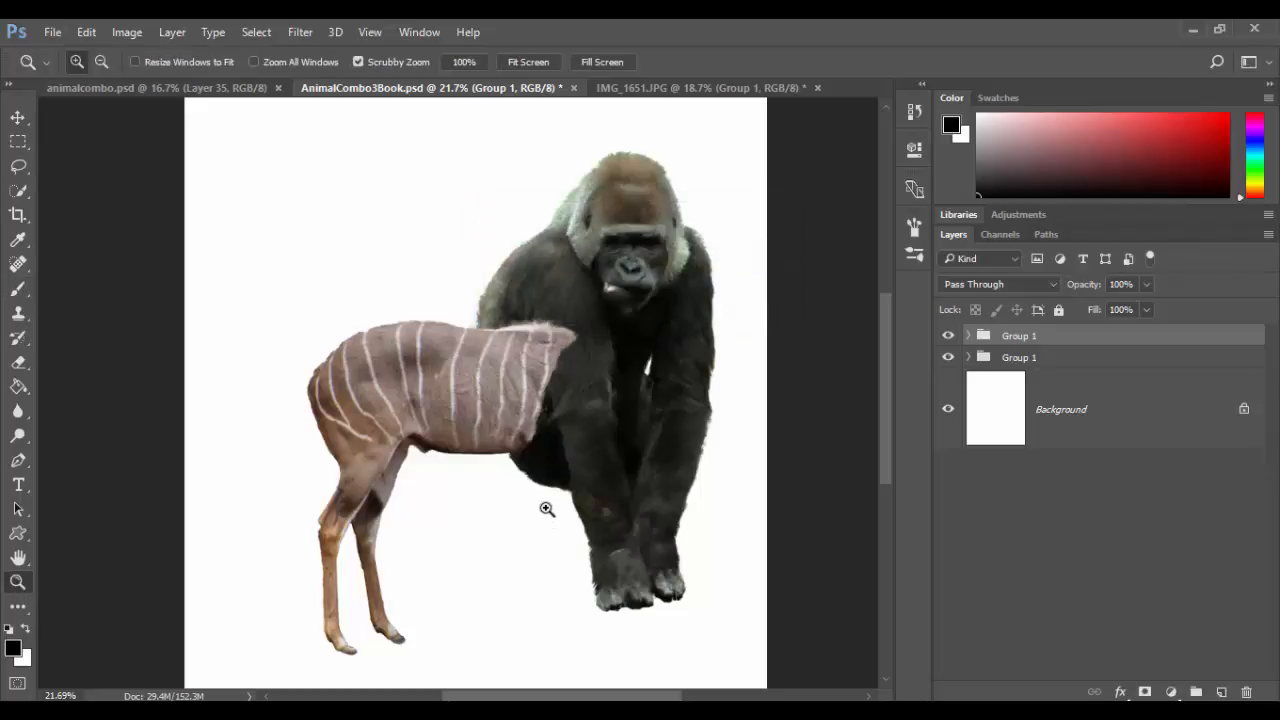
left_click_drag(547, 509, 506, 486)
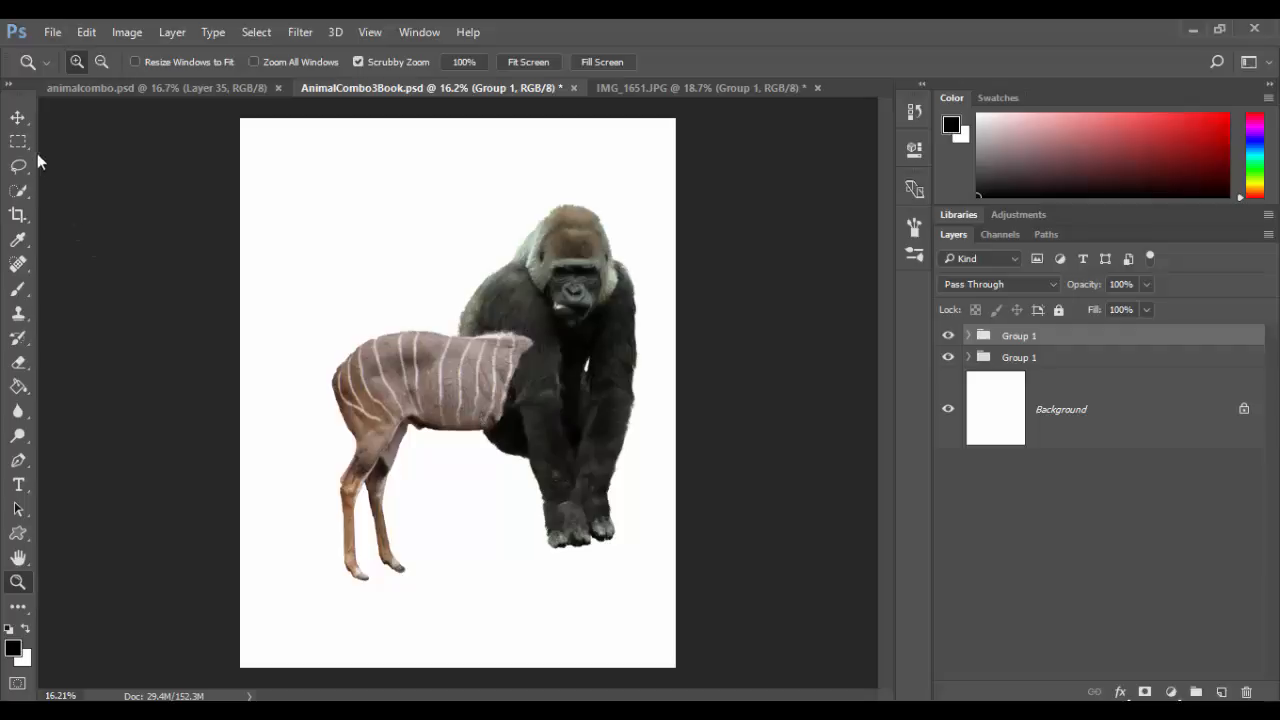
left_click(18, 117)
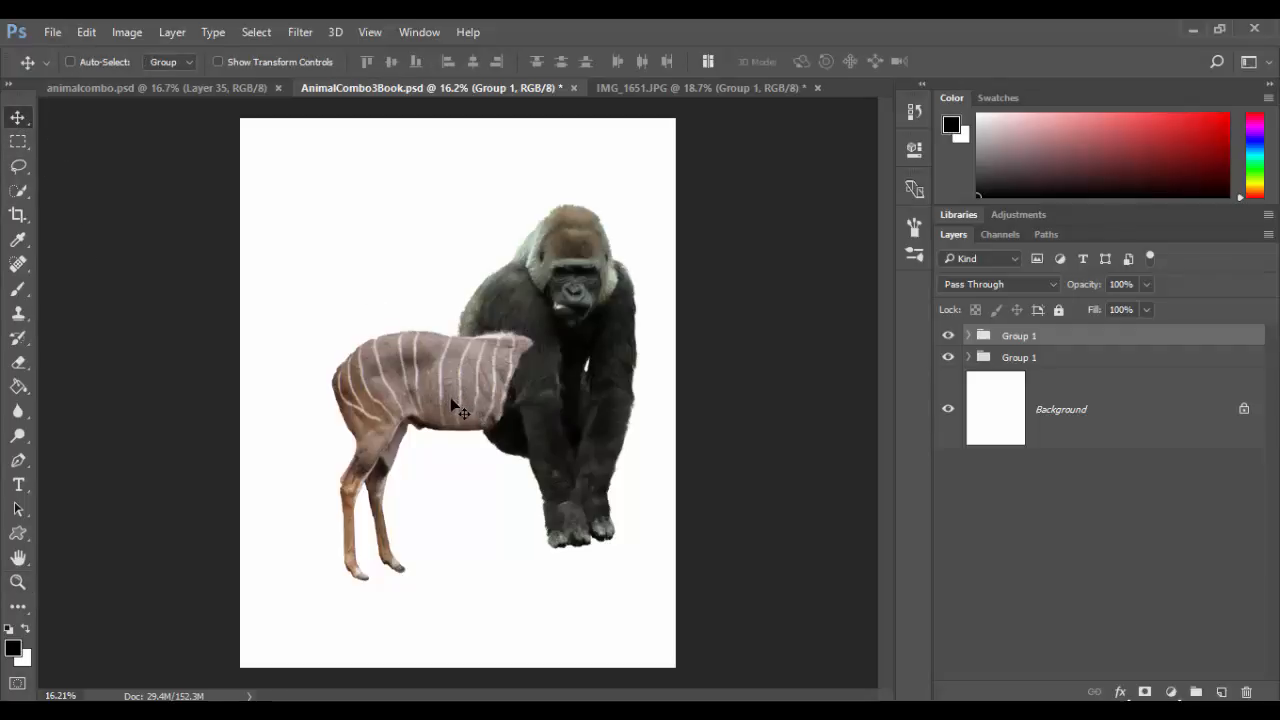
left_click_drag(458, 400, 389, 381)
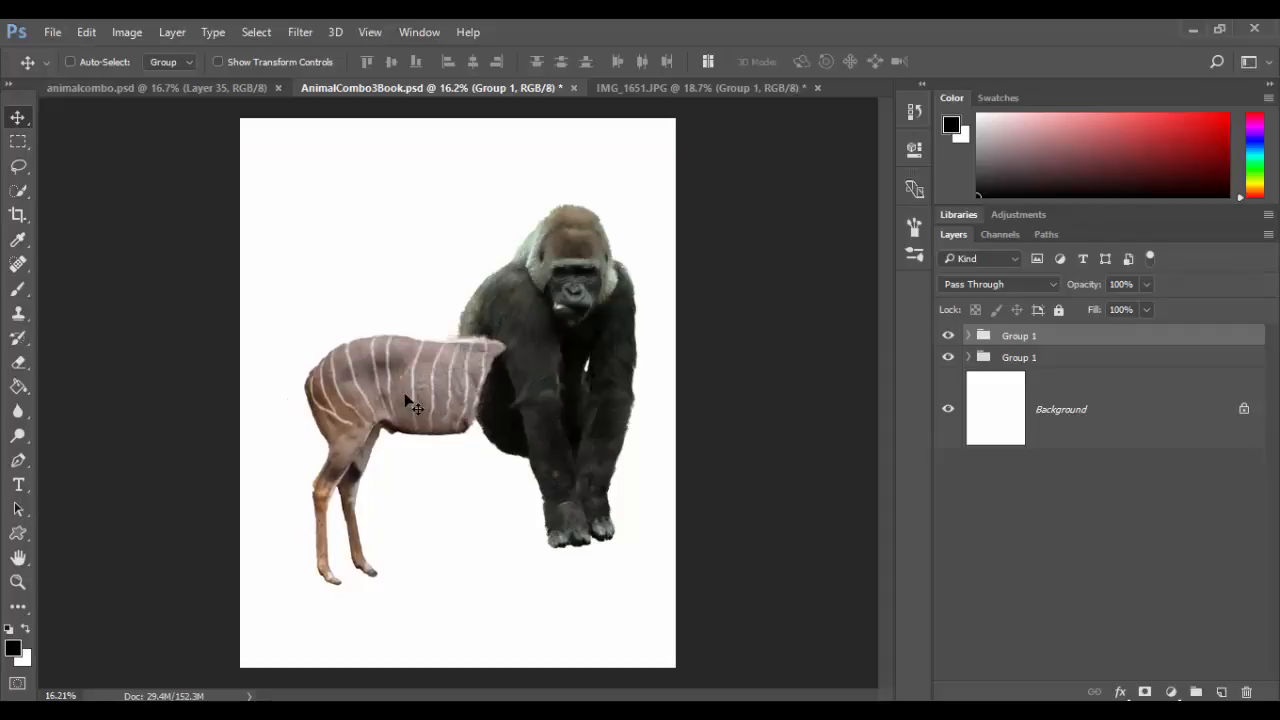
Rename the antelope group Back Legs and the gorilla group Gorilla.
double_click(1020, 336)
type("Back Legs")
key("Return")
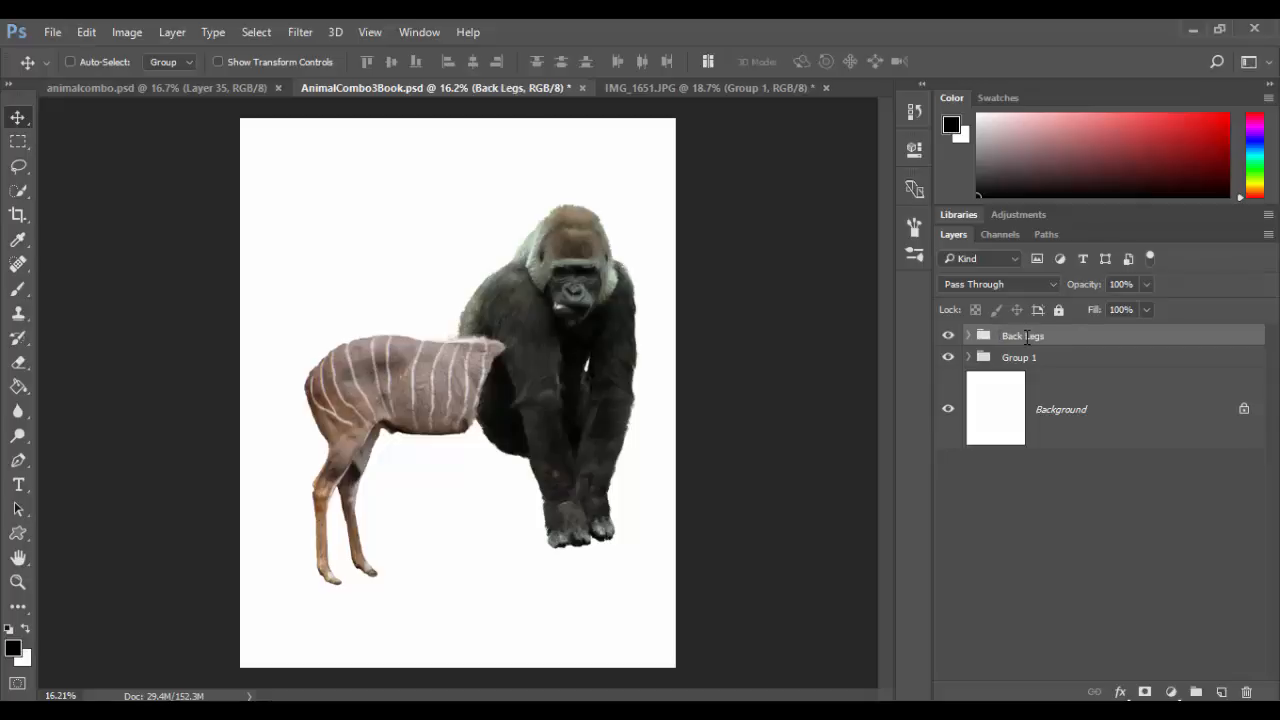
double_click(1026, 357)
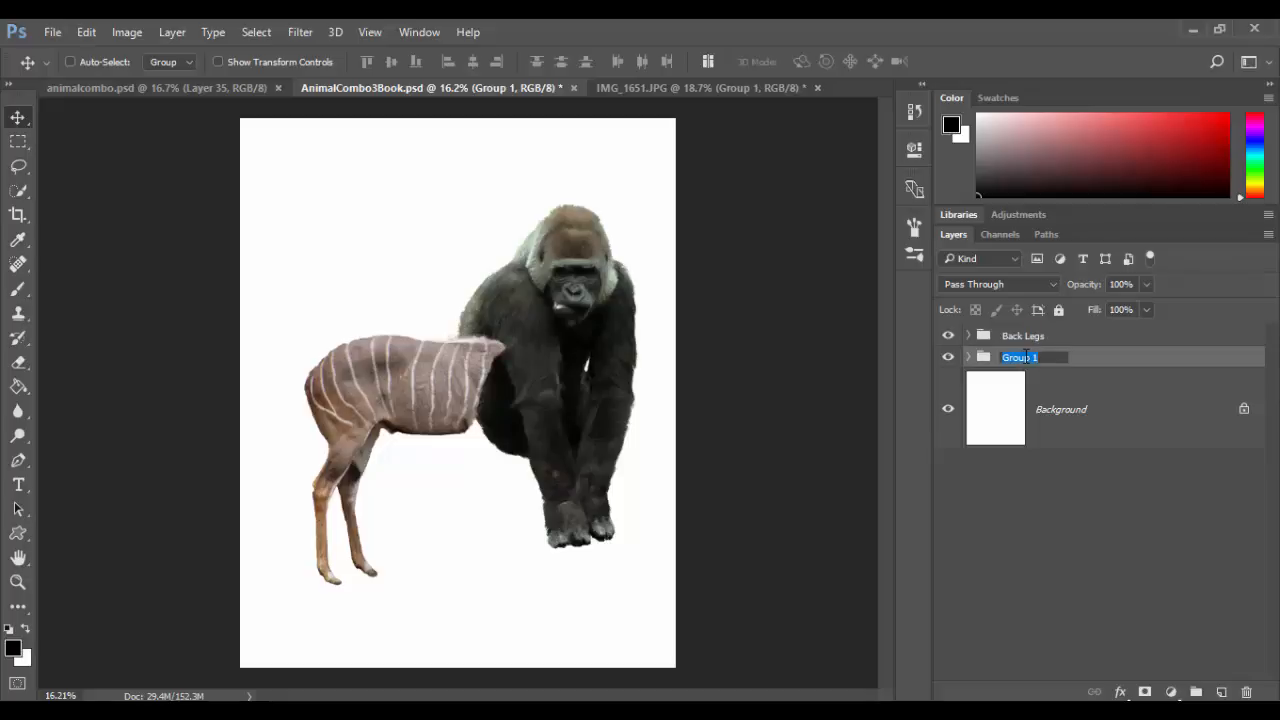
type("Gorilla")
key("Return")
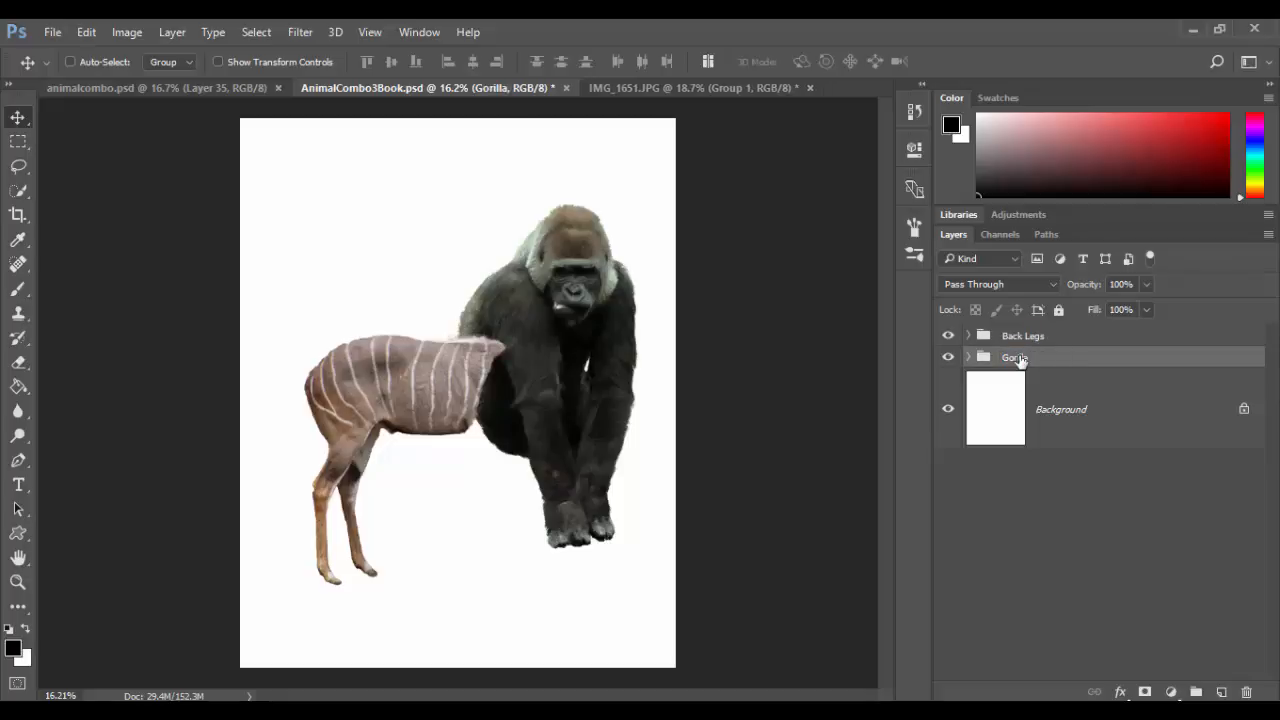
Check which animal the Gorilla group holds by toggling its visibility, and place the Back Legs group beneath it.
left_click(948, 357)
left_click(948, 357)
left_click(1071, 337)
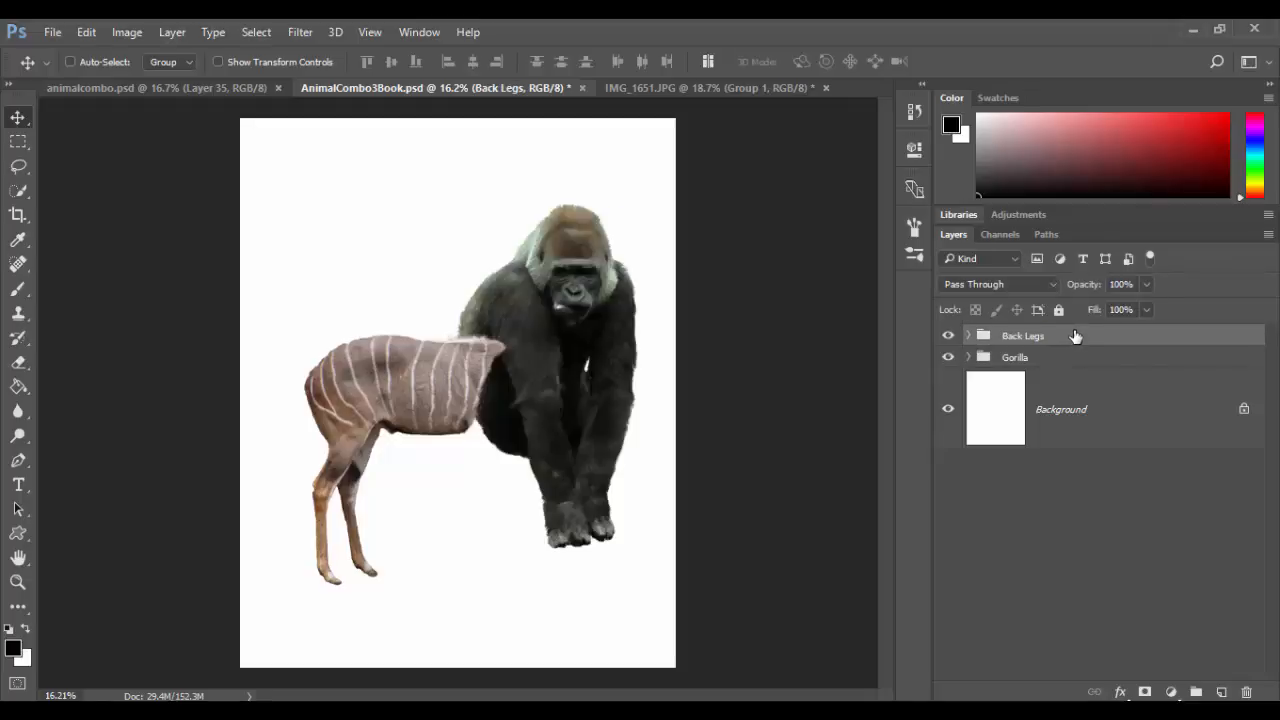
left_click_drag(1080, 339, 1082, 368)
left_click_drag(1082, 368, 1080, 368)
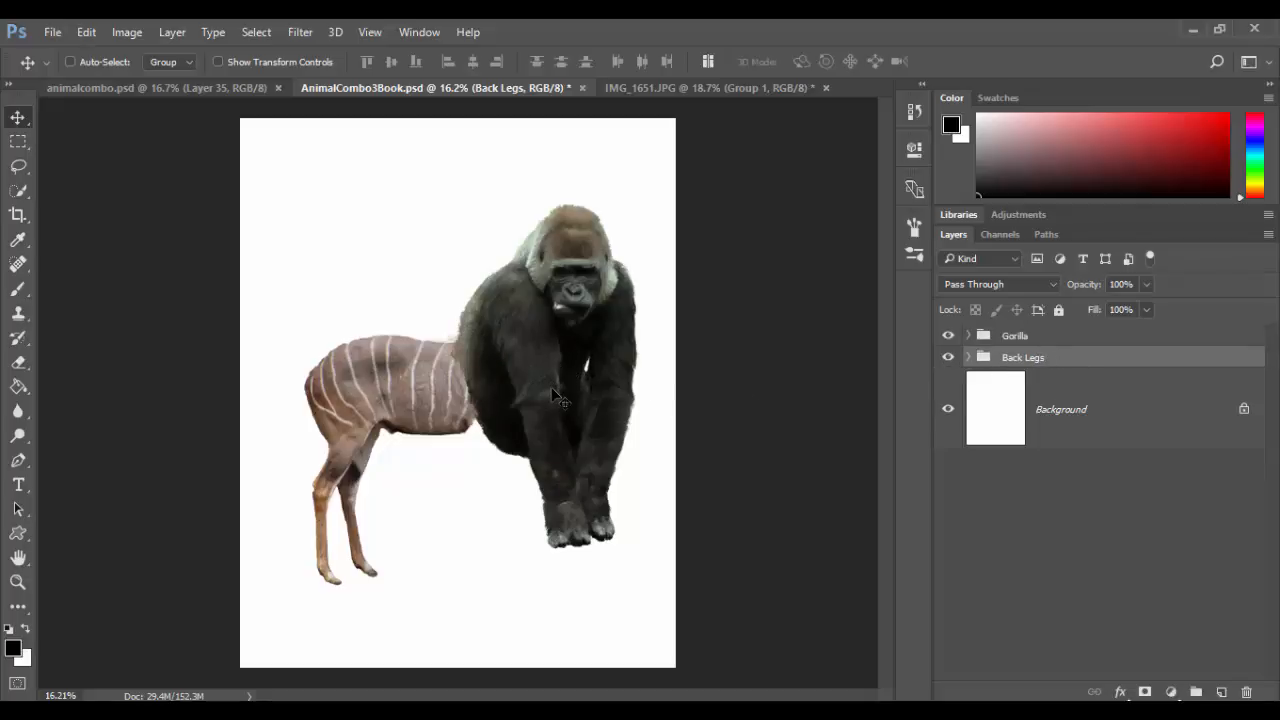
Move the Gorilla group slightly downward at the front of the antelope torso and scale it proportionally to about 90.8%.
left_click(1052, 339)
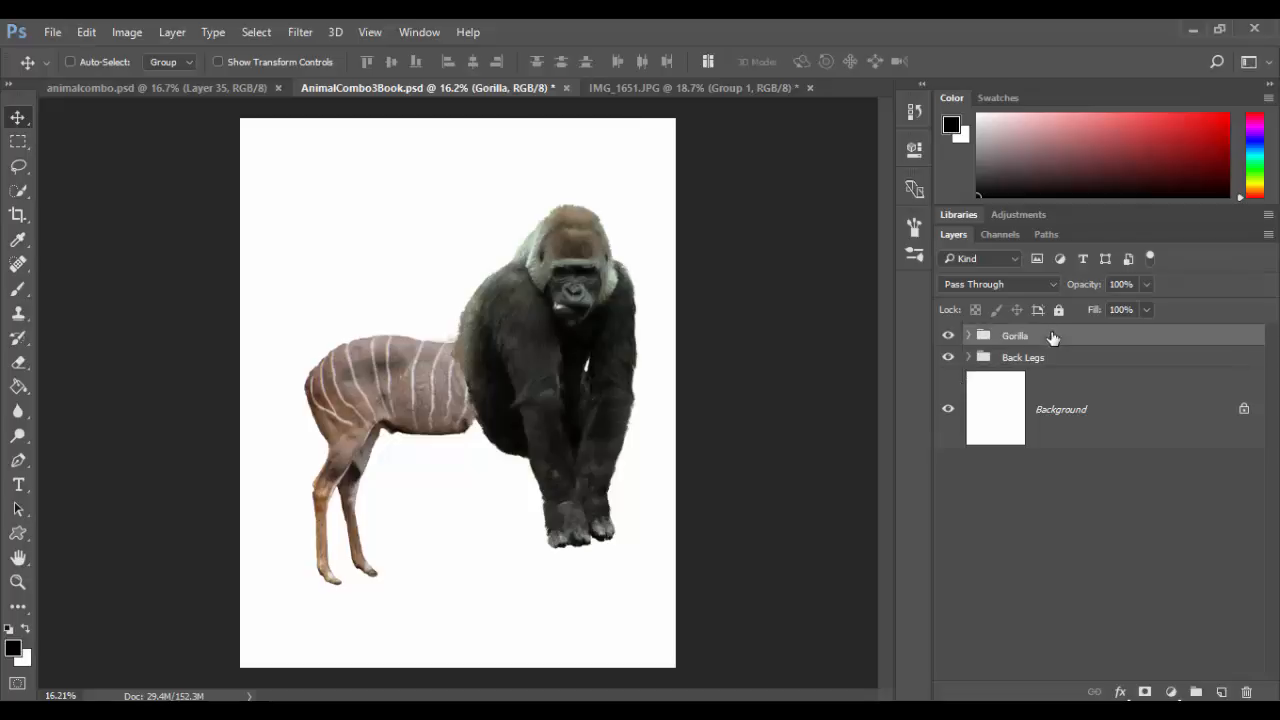
left_click_drag(556, 381, 529, 385)
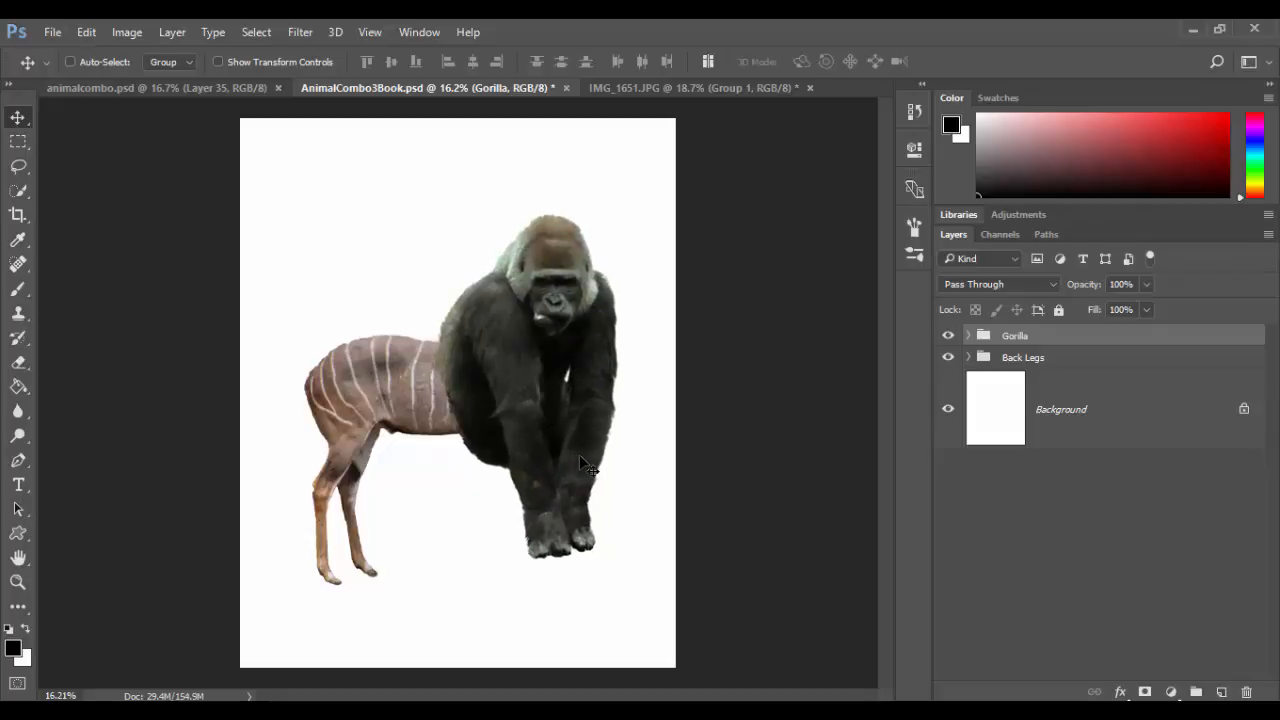
left_click_drag(580, 462, 600, 472)
key("ctrl+t")
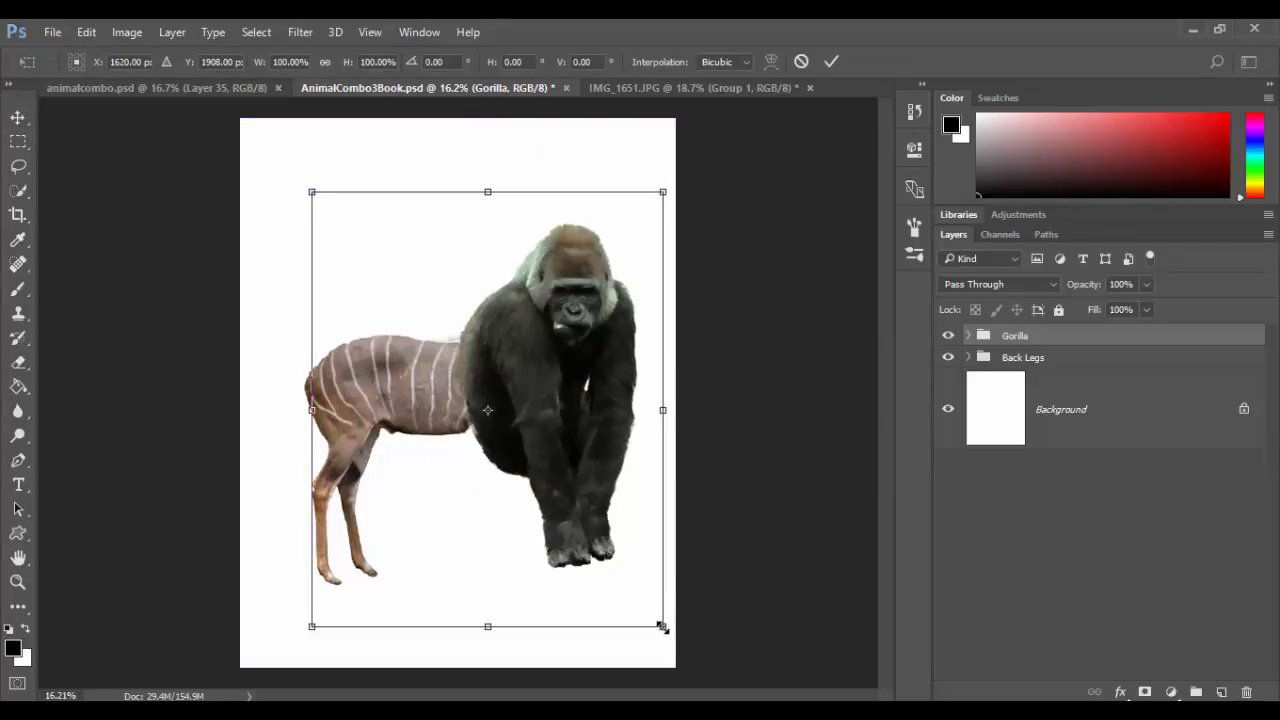
left_click_drag(662, 627, 645, 607)
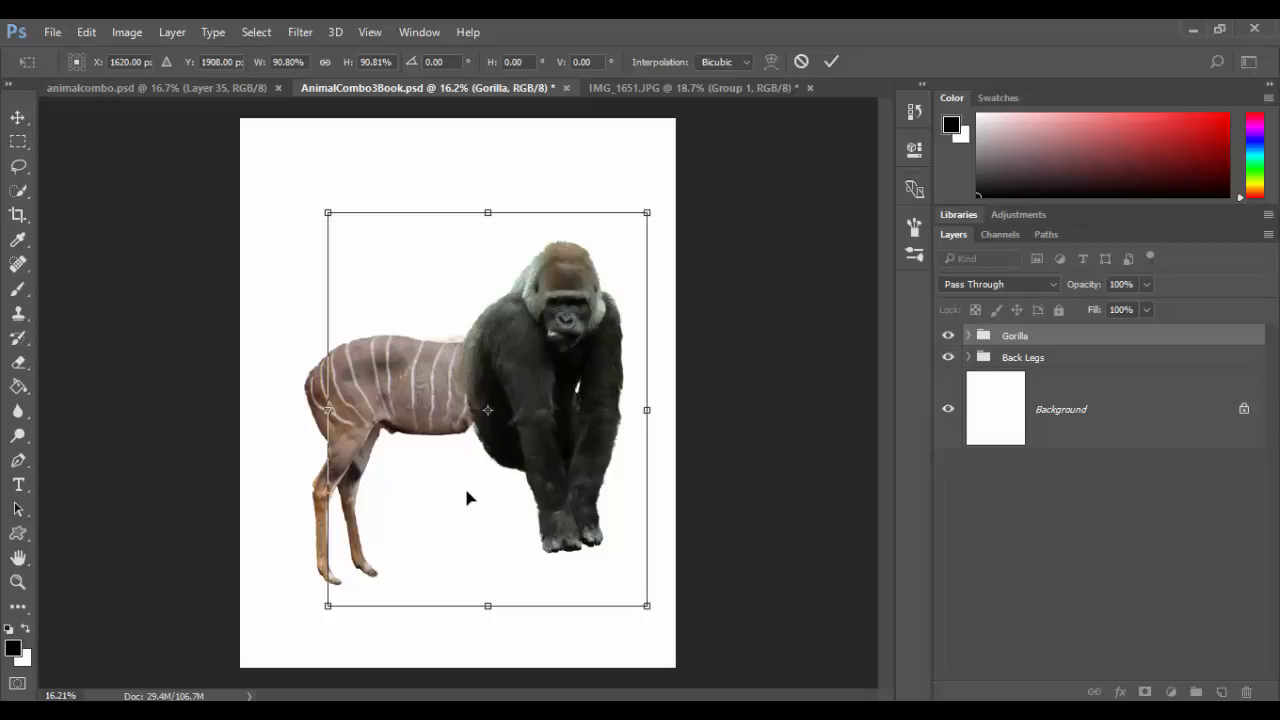
key("Return")
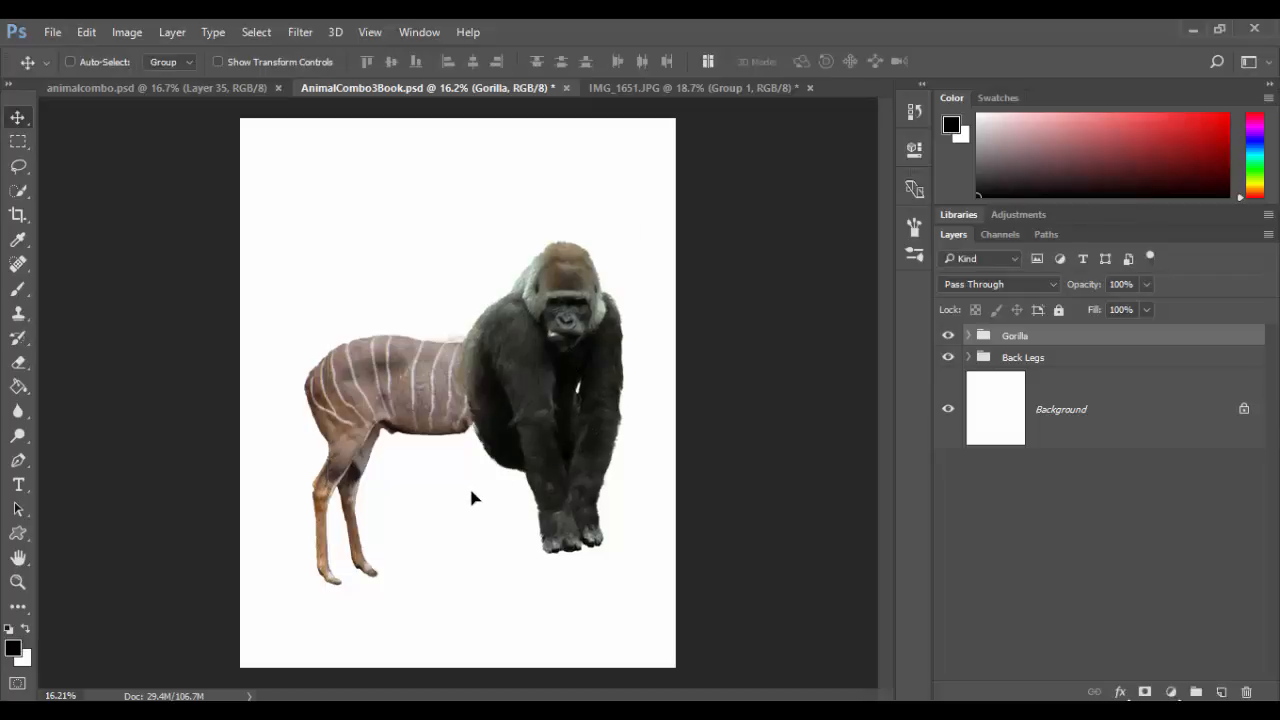
Add a layer mask to the Gorilla group and paint out the gorilla's lower belly behind the arms with the 150 px textured brush.
left_click(966, 337)
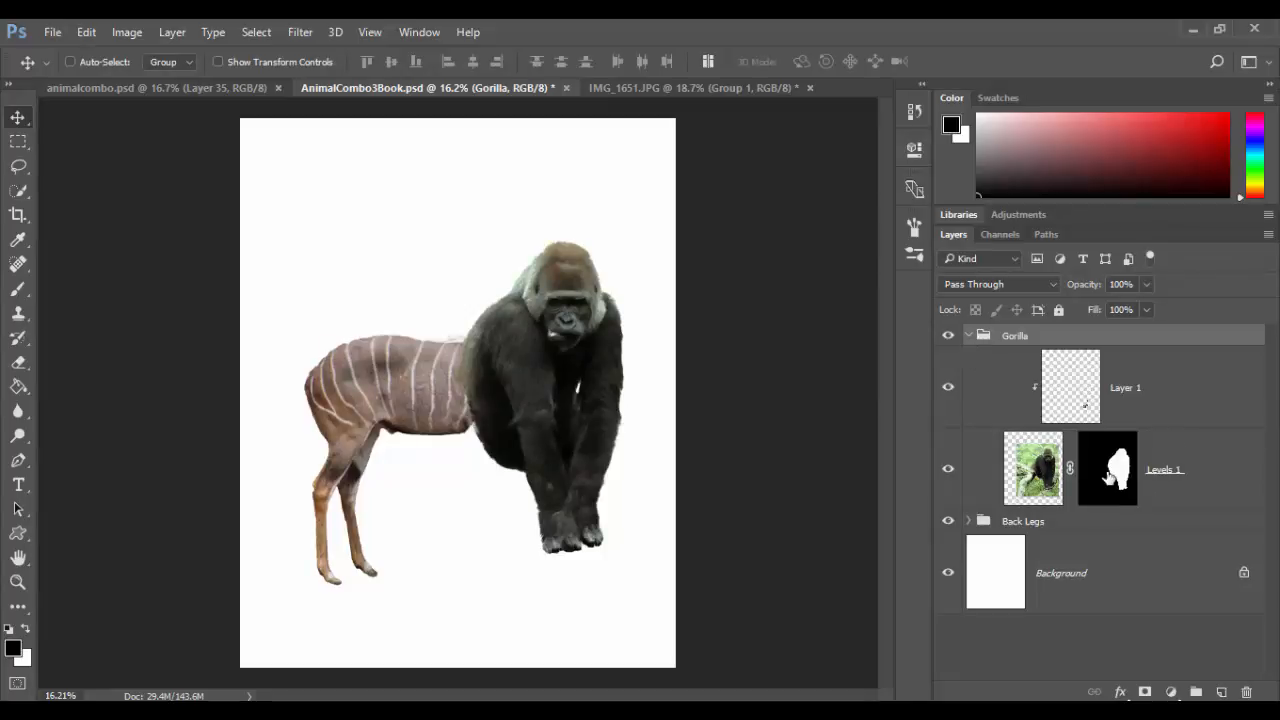
left_click(968, 336)
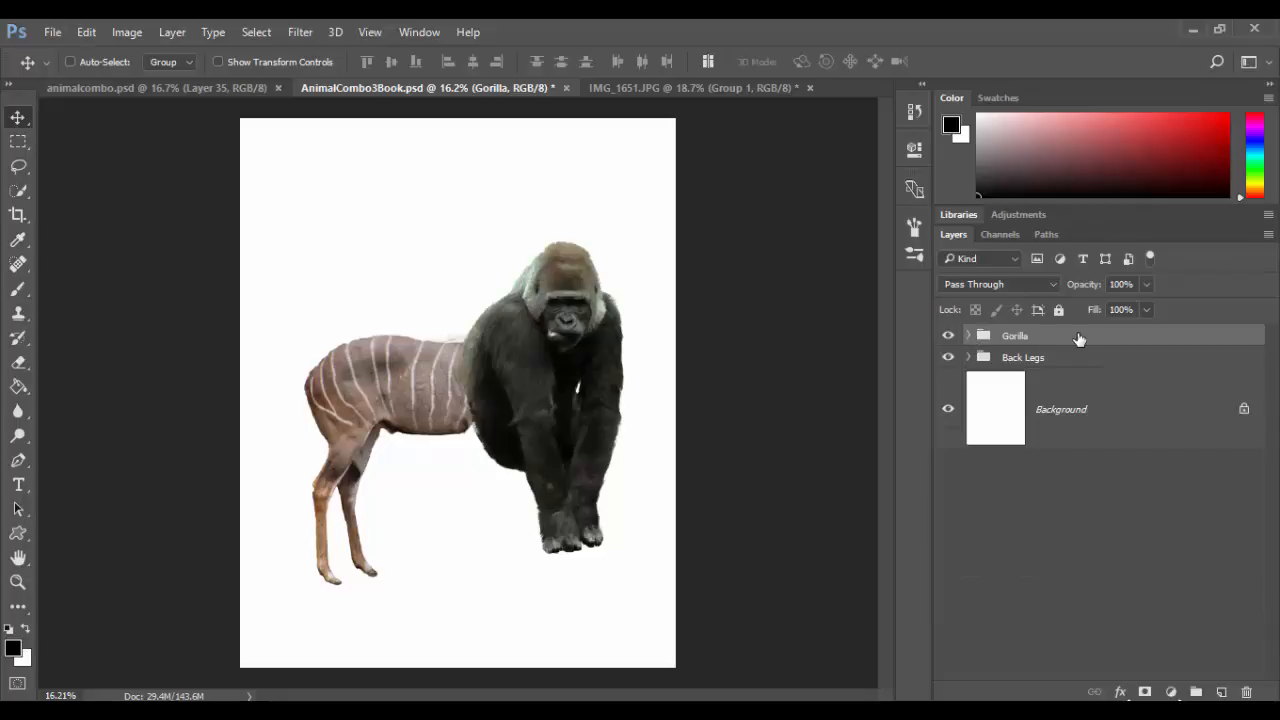
left_click(1145, 692)
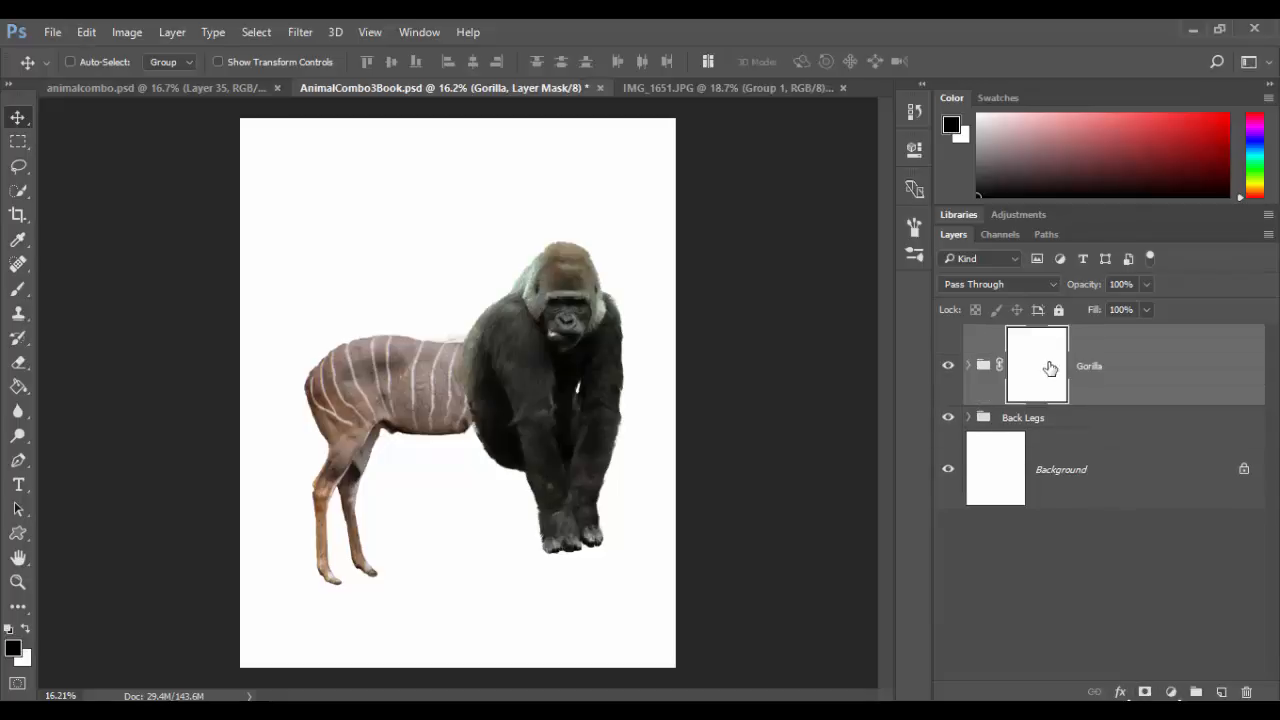
key("z")
left_click(532, 456)
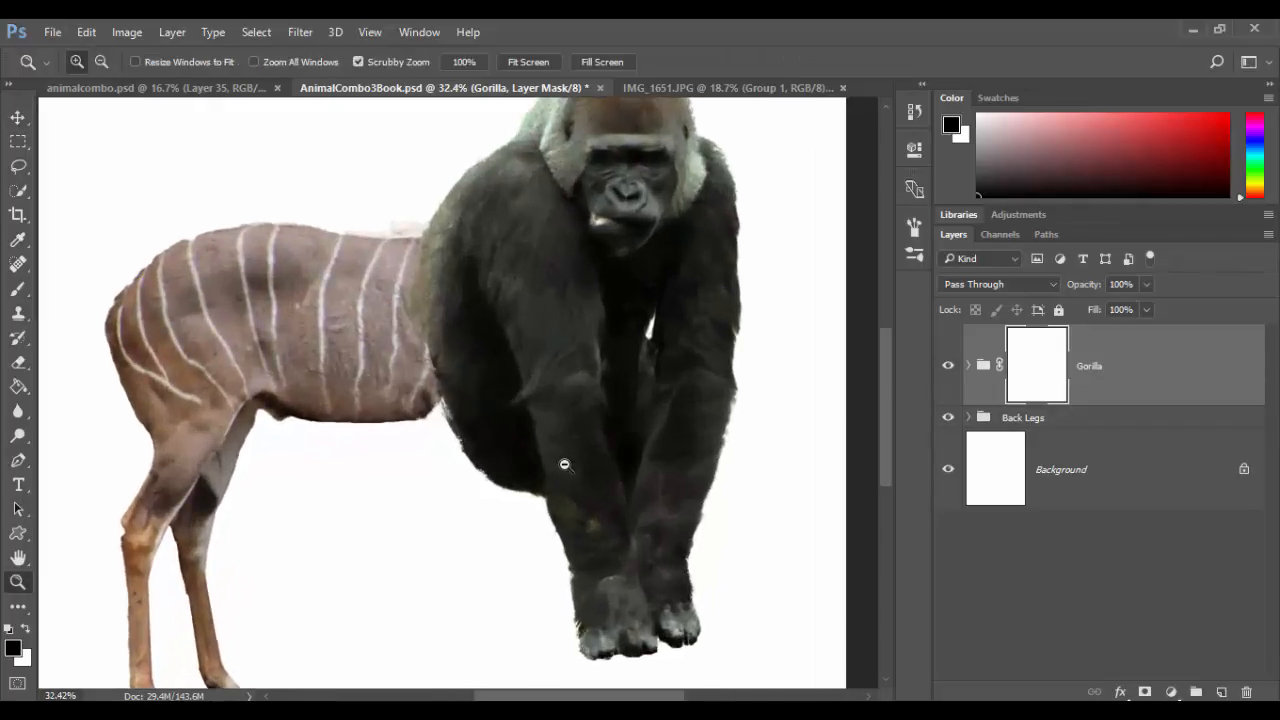
key("b")
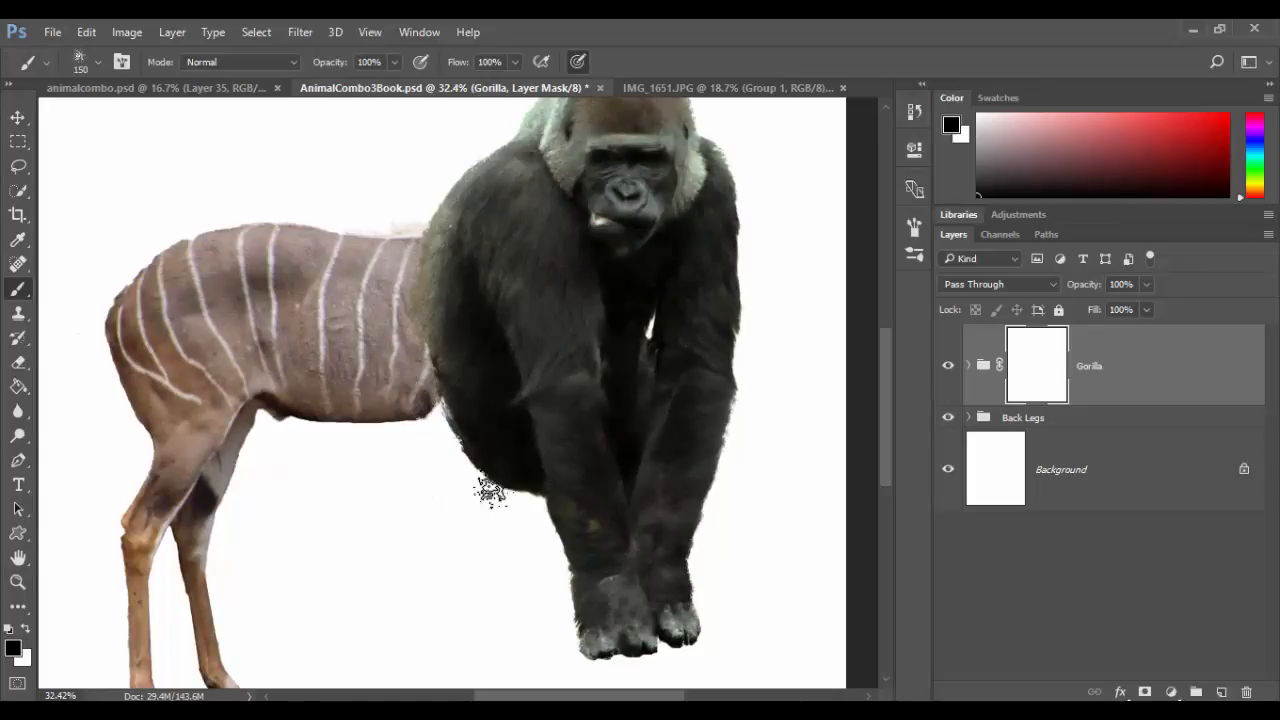
mouse_move(522, 502)
left_mouse_down()
mouse_move(454, 433)
mouse_move(484, 441)
mouse_move(528, 502)
mouse_move(505, 445)
mouse_move(446, 432)
mouse_move(514, 450)
mouse_move(507, 436)
mouse_move(453, 430)
mouse_move(511, 441)
mouse_move(460, 432)
mouse_move(520, 484)
left_mouse_up()
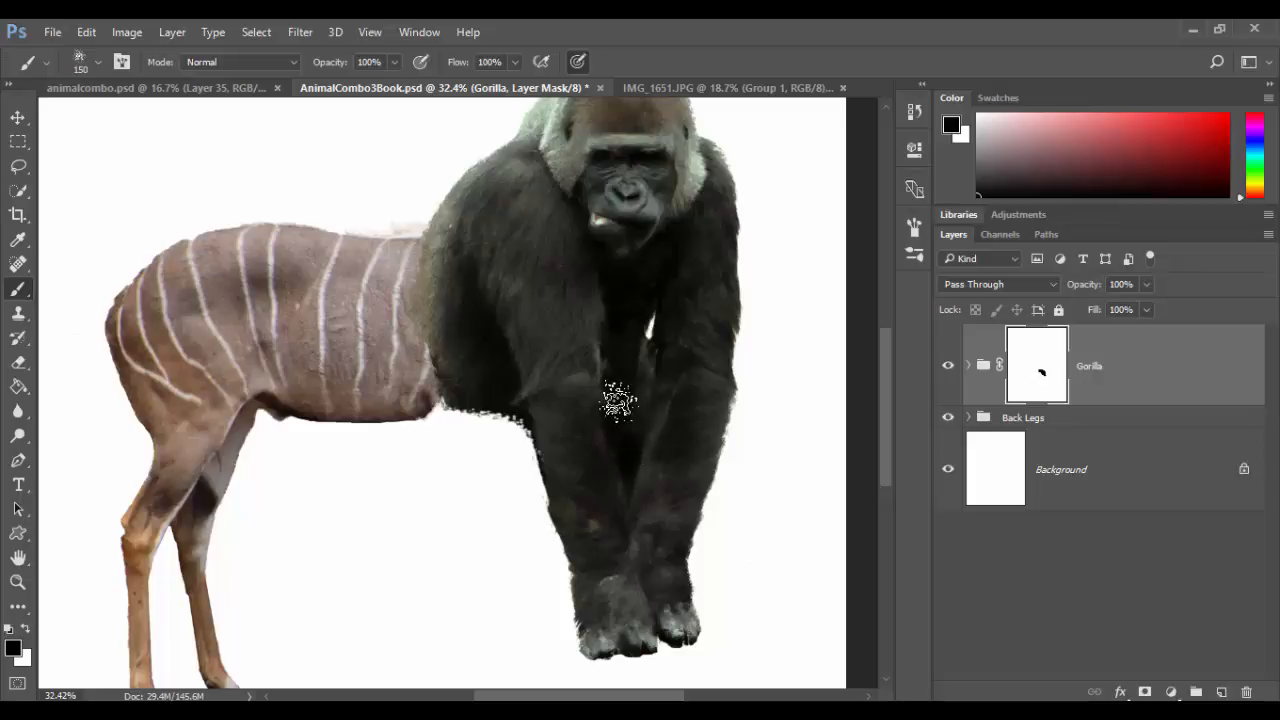
Reduce the brush to 70 px and paint out the dark area between the gorilla's arms on the group mask.
key("bracketleft")
key("bracketleft")
key("bracketleft")
key("bracketleft")
mouse_move(629, 486)
left_mouse_down()
mouse_move(612, 430)
mouse_move(625, 403)
mouse_move(610, 401)
mouse_move(647, 341)
mouse_move(617, 392)
mouse_move(645, 360)
mouse_move(629, 448)
mouse_move(632, 388)
mouse_move(623, 433)
mouse_move(617, 403)
mouse_move(628, 471)
left_mouse_up()
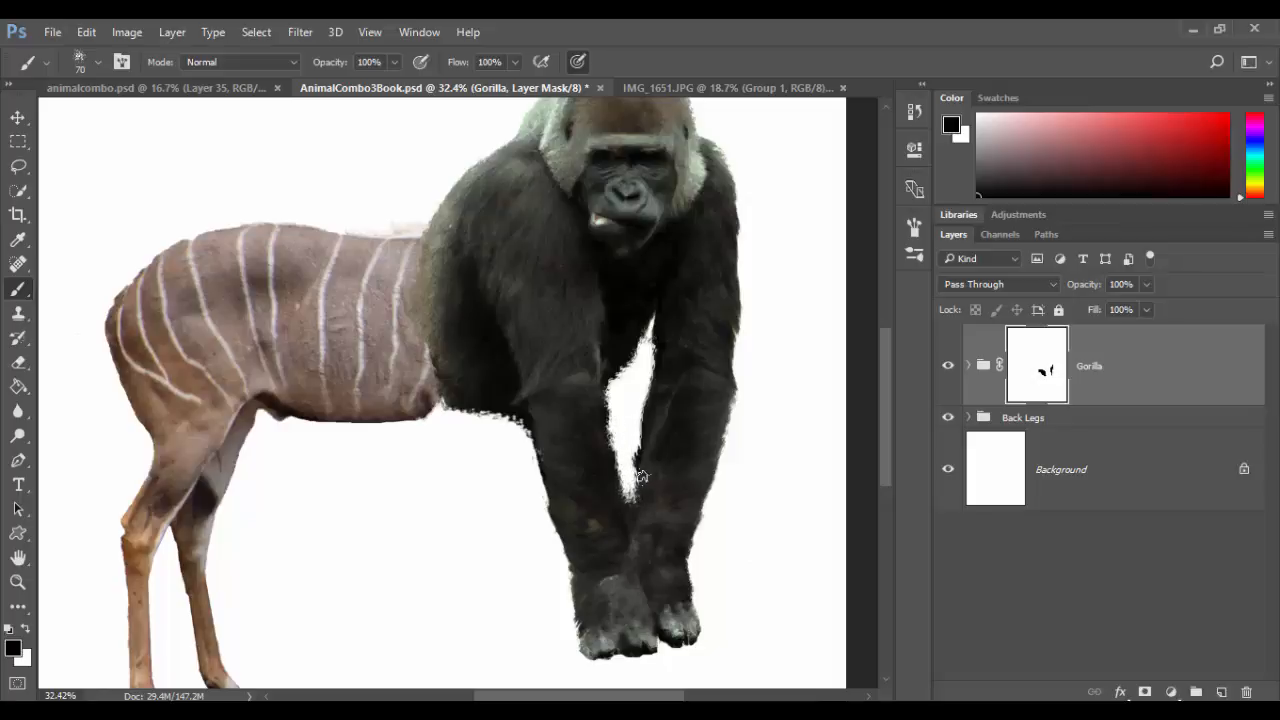
Move the Gorilla group closer to the antelope so it covers more of the front of the torso.
key("z")
left_click_drag(653, 453, 616, 404)
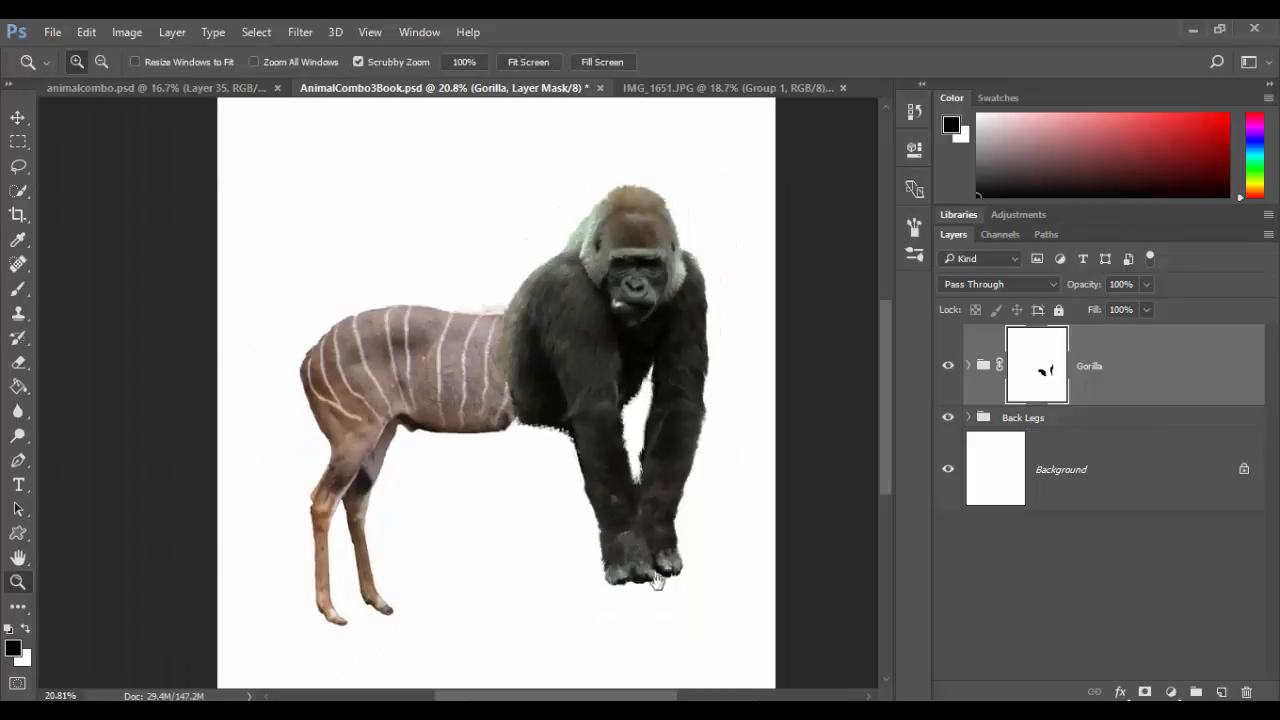
left_click_drag(658, 583, 620, 619)
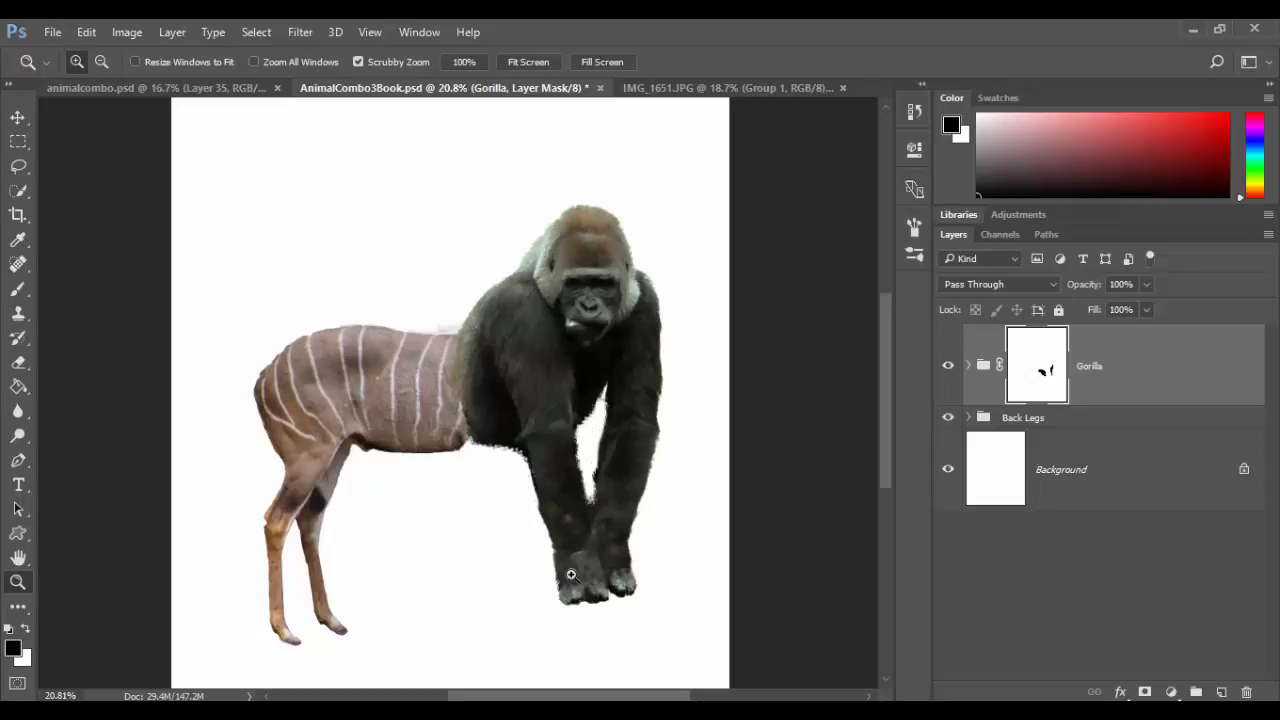
left_click(18, 117)
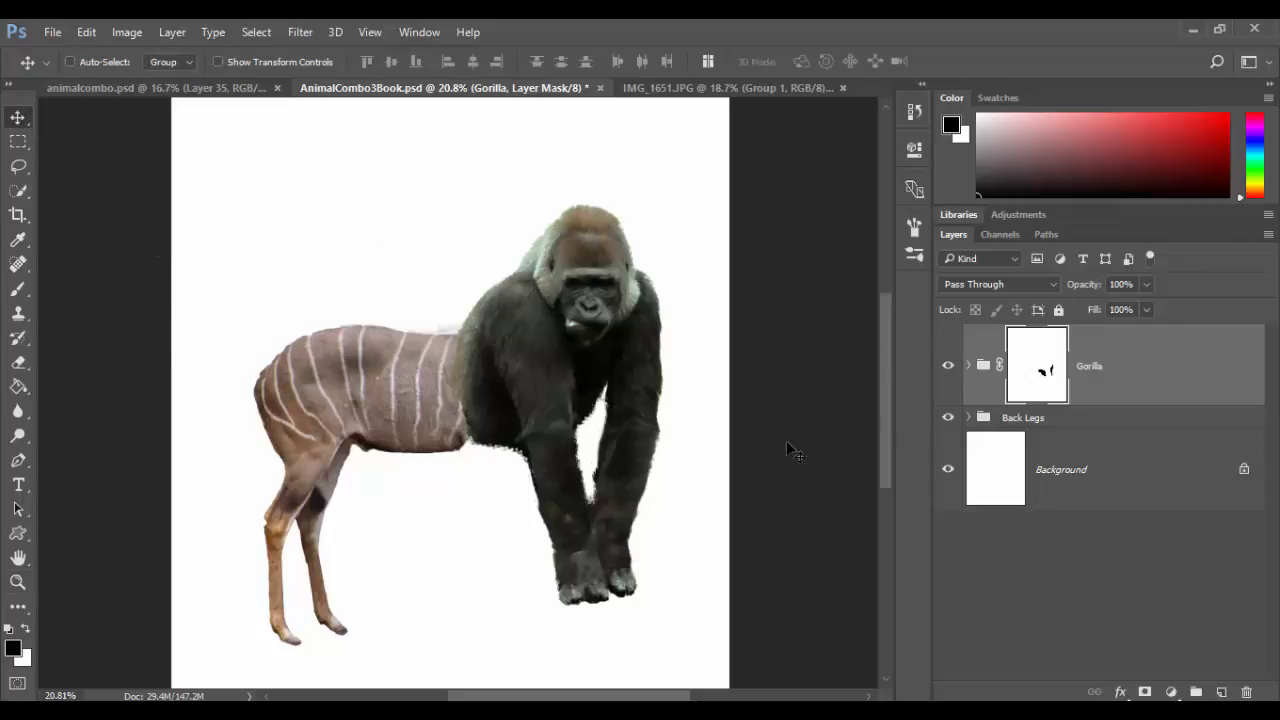
left_click_drag(577, 410, 550, 411)
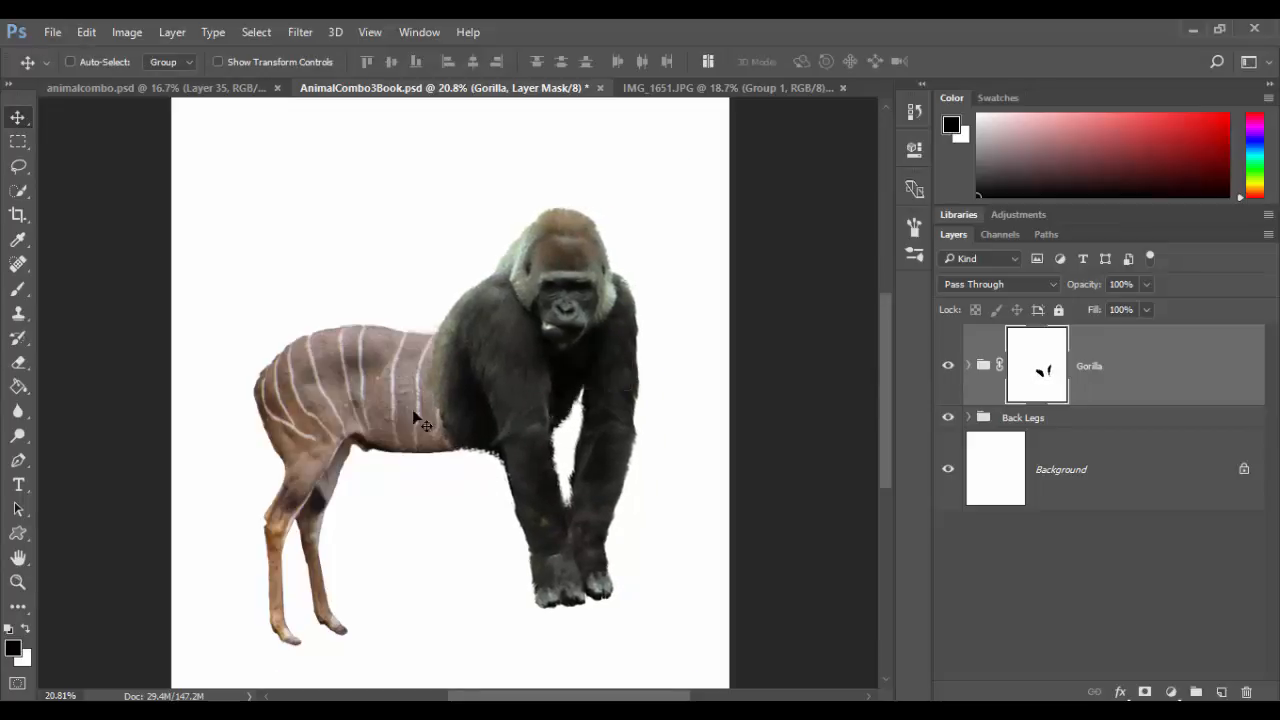
left_click_drag(617, 597, 641, 582)
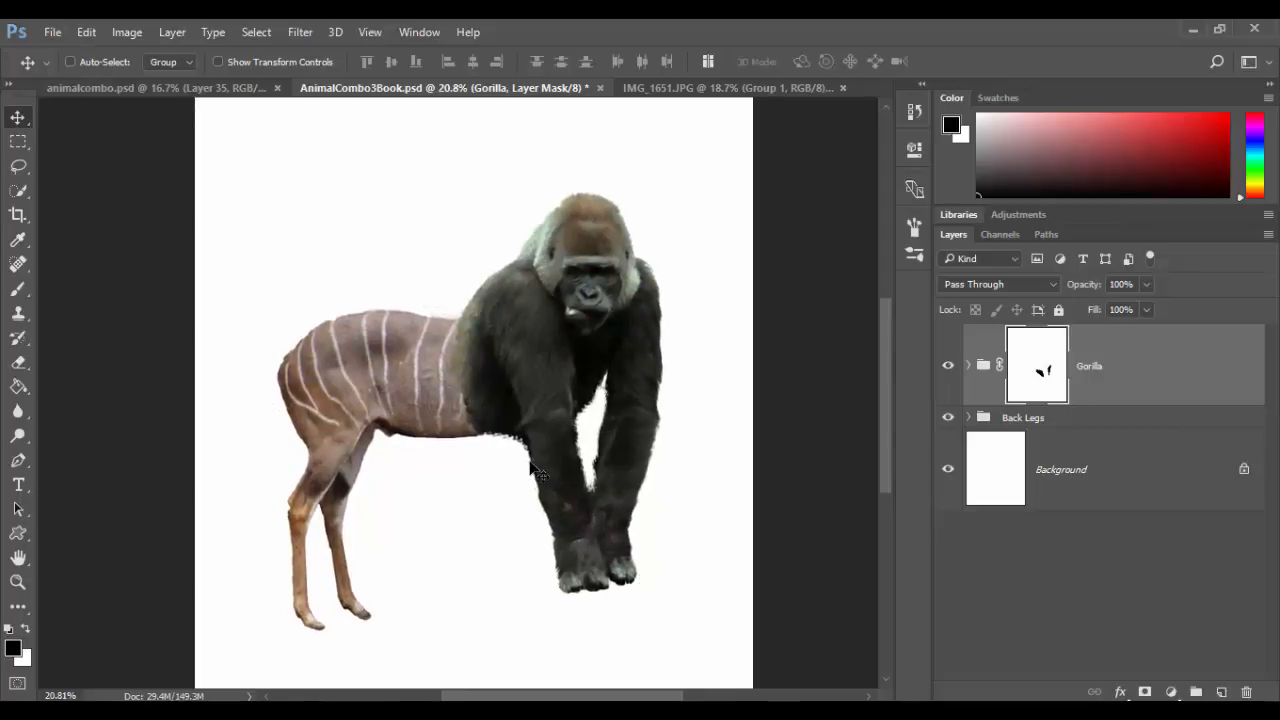